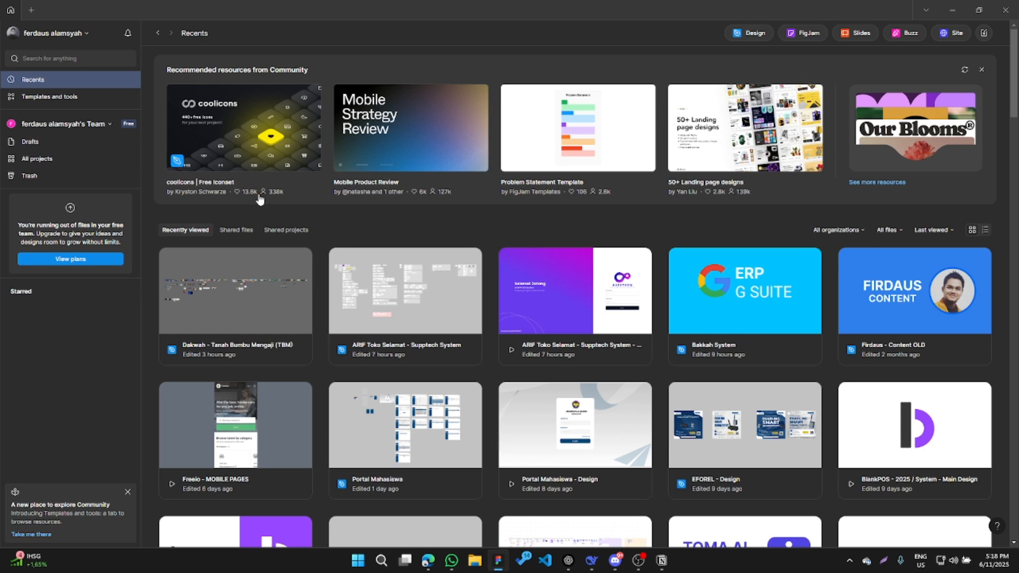
Switch to the Microsoft Edge browser window.
mouse_move(427, 562)
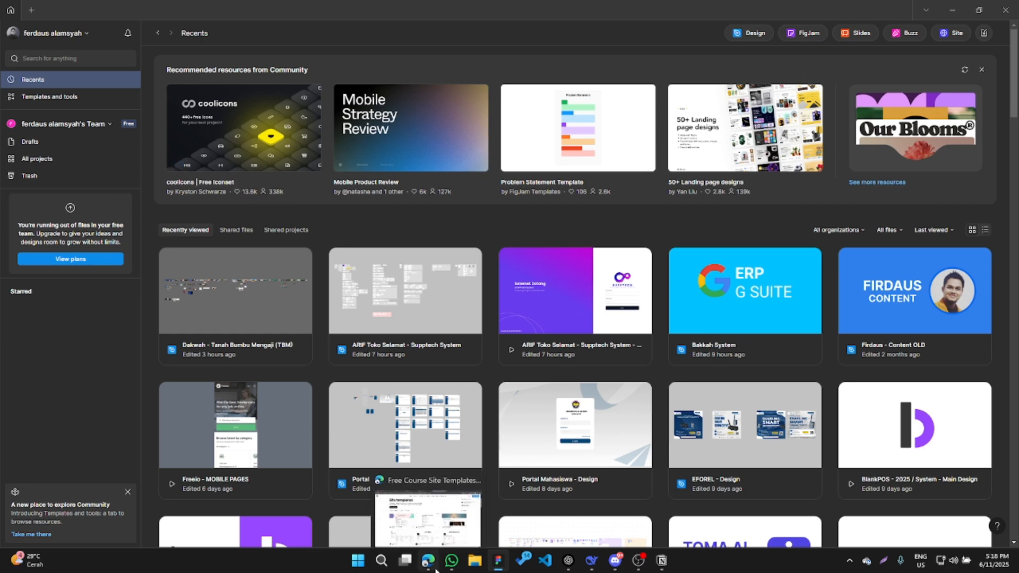
click(465, 516)
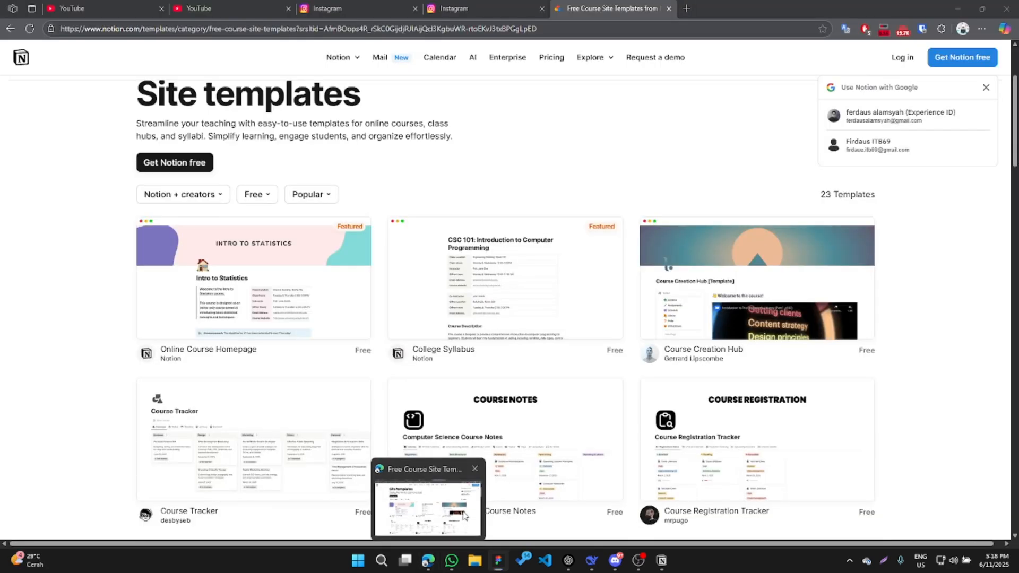
click(688, 6)
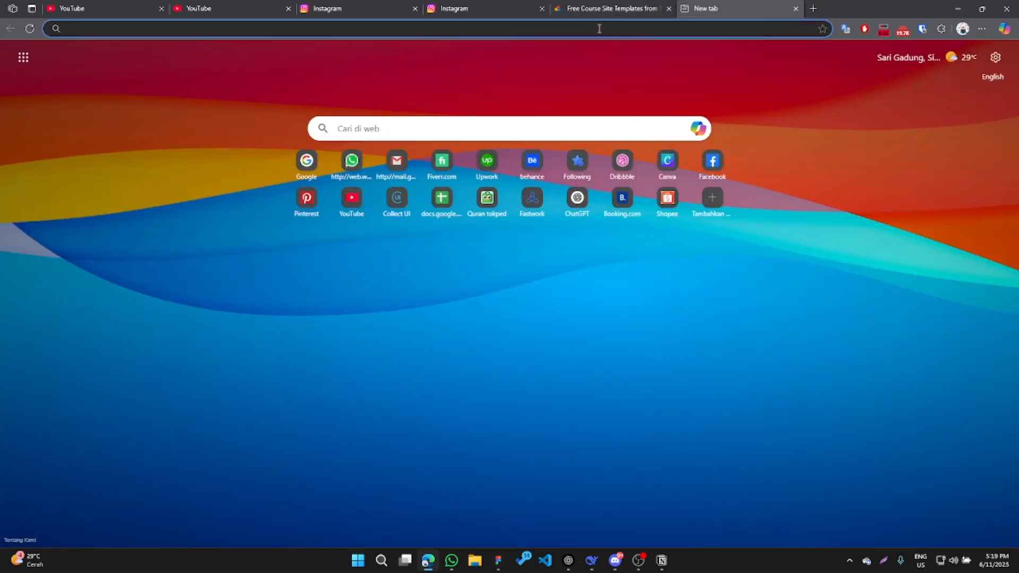
text(figma)
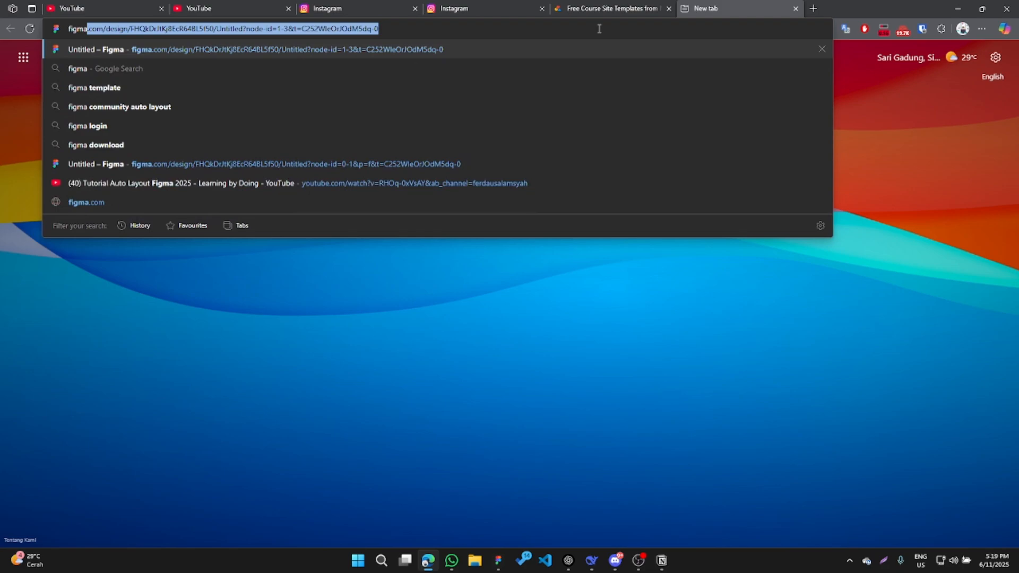
key(ctrl+a)
Open figma.com in a new InPrivate window and dismiss the cookie notice.
key(ctrl+shift+n)
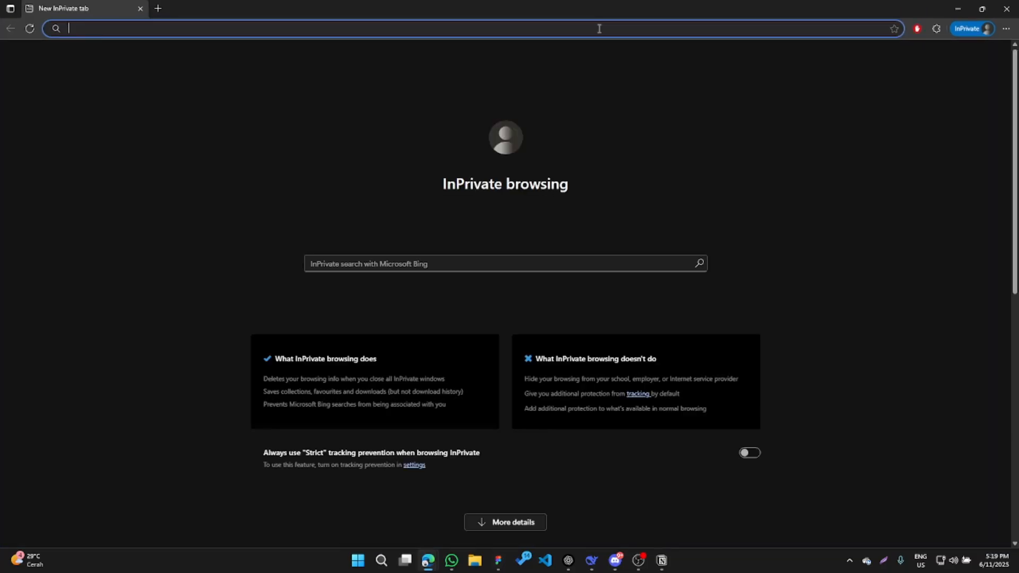
text(figma.com\)
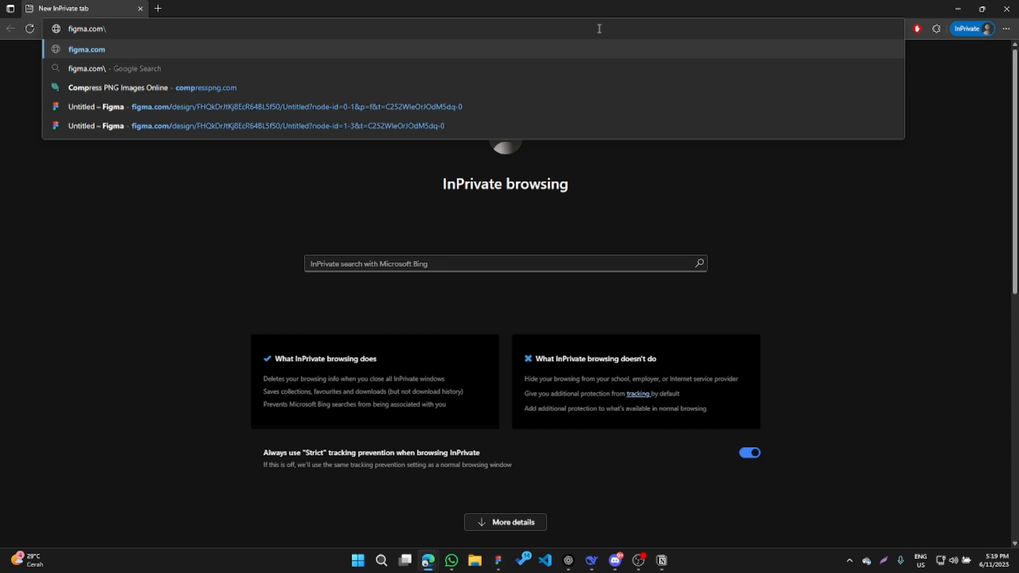
key(BackSpace)
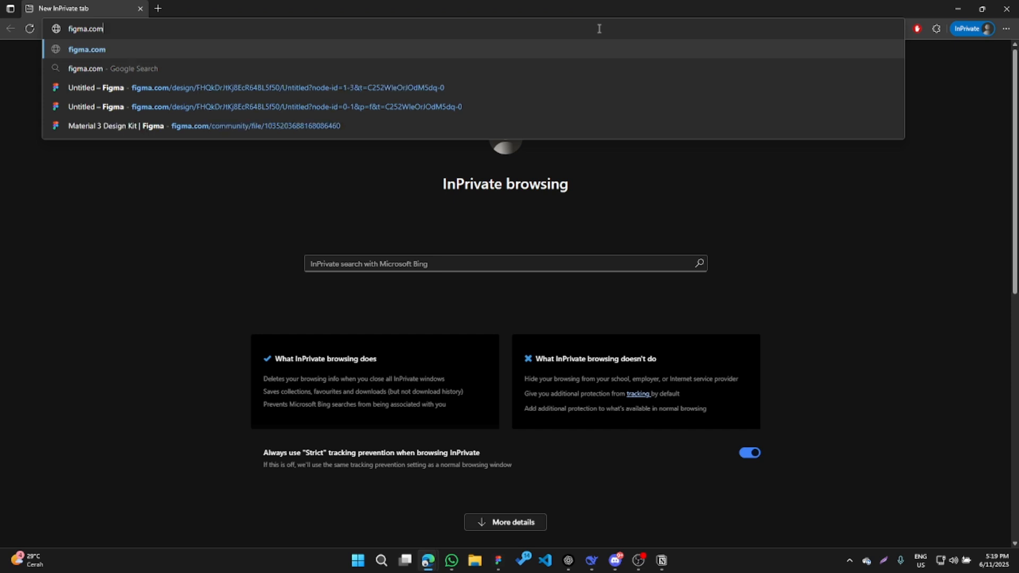
key(Return)
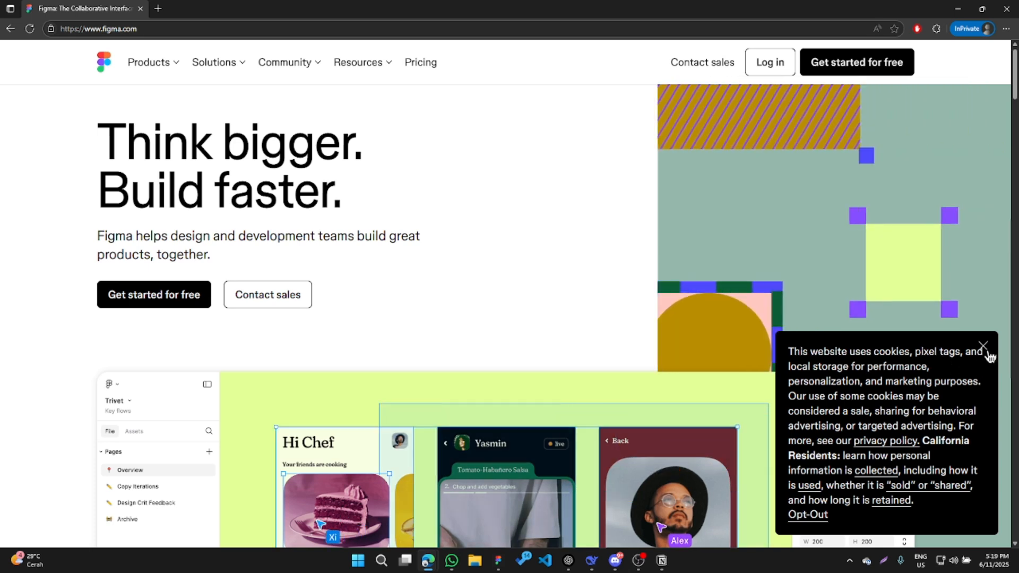
click(983, 346)
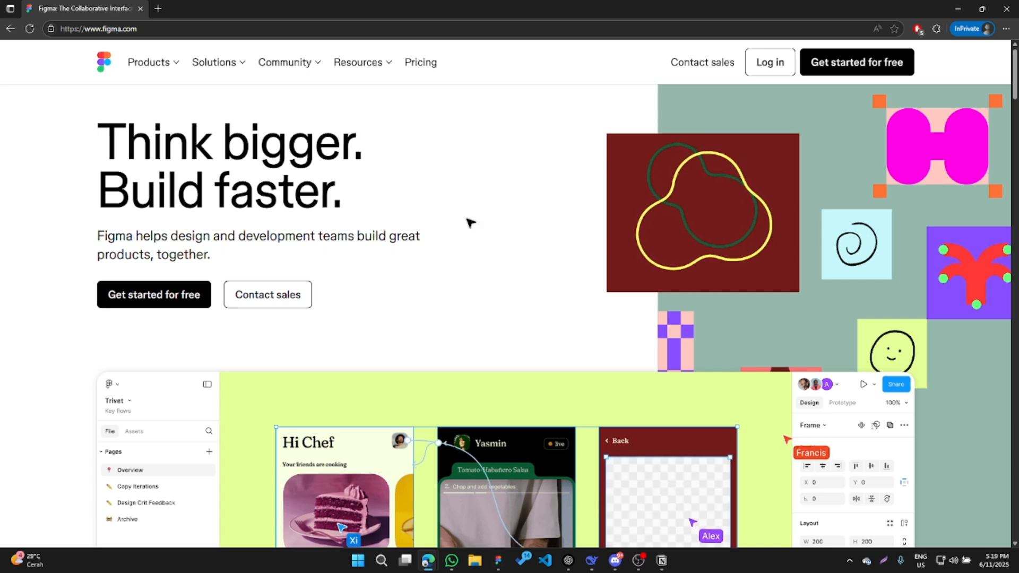
Look through the Figma home page from the hero section down to the footer links.
scroll(470, 234, down, 6)
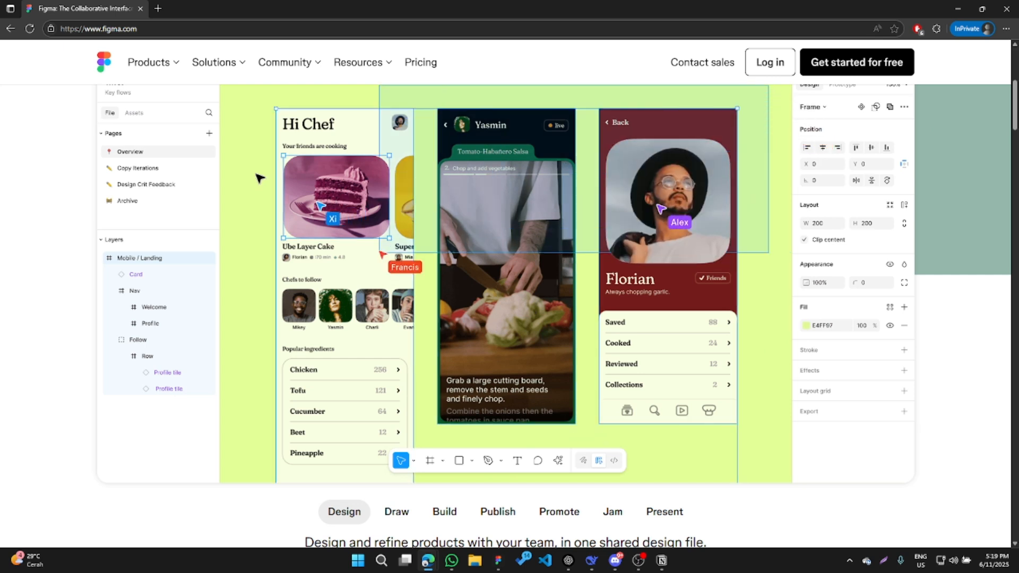
scroll(265, 186, down, 2)
scroll(267, 187, down, 1)
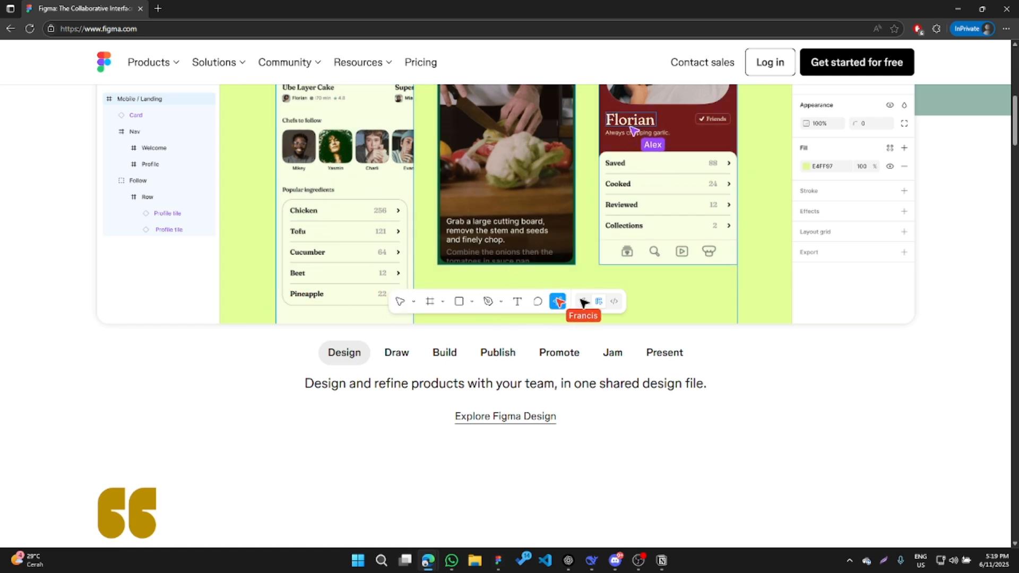
scroll(526, 176, up, 5)
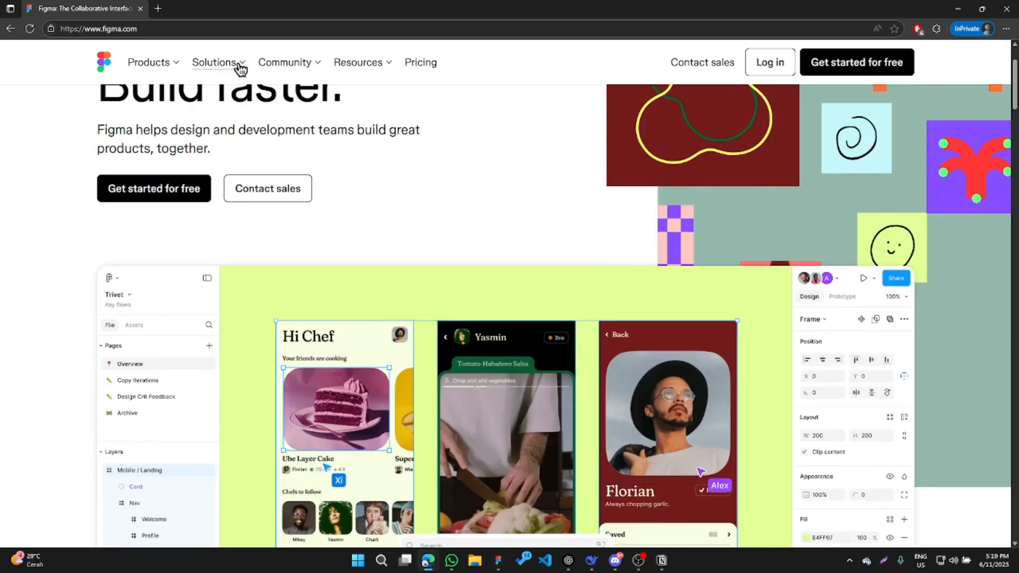
scroll(239, 66, down, 10)
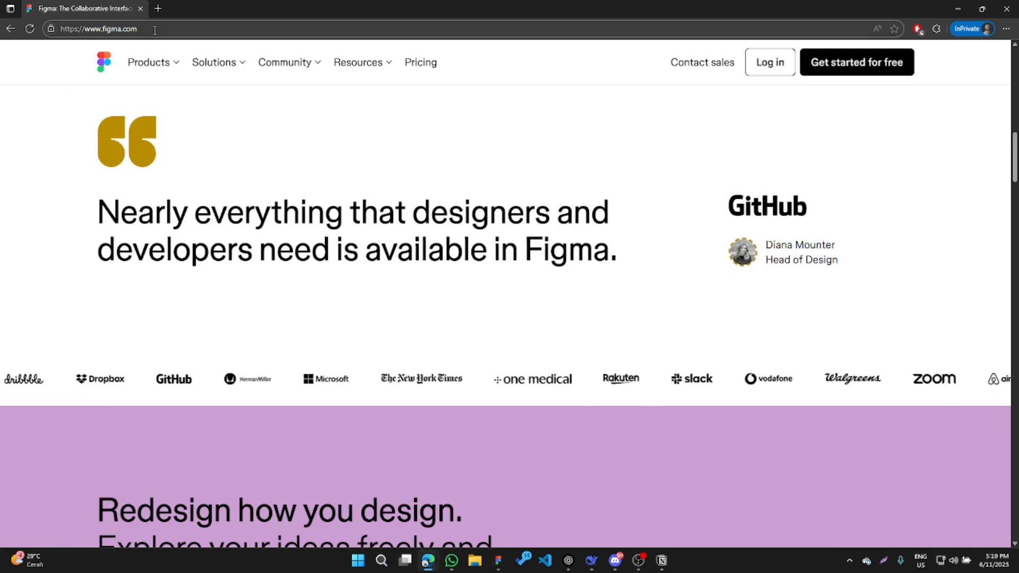
scroll(488, 285, down, 15)
scroll(510, 316, down, 20)
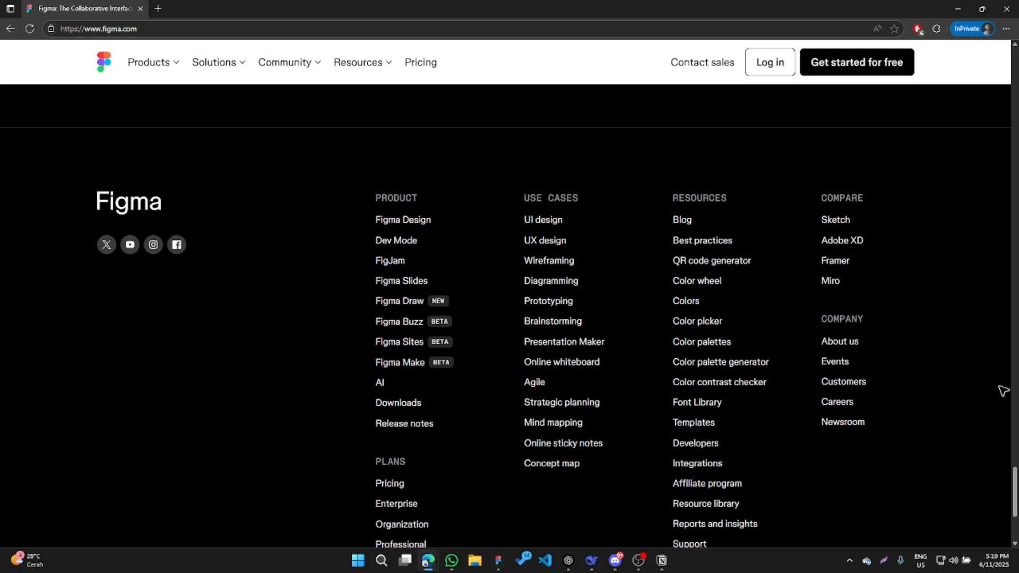
Search the page for "download" and open the footer's Downloads link in a new tab.
key(ctrl+f)
text(download)
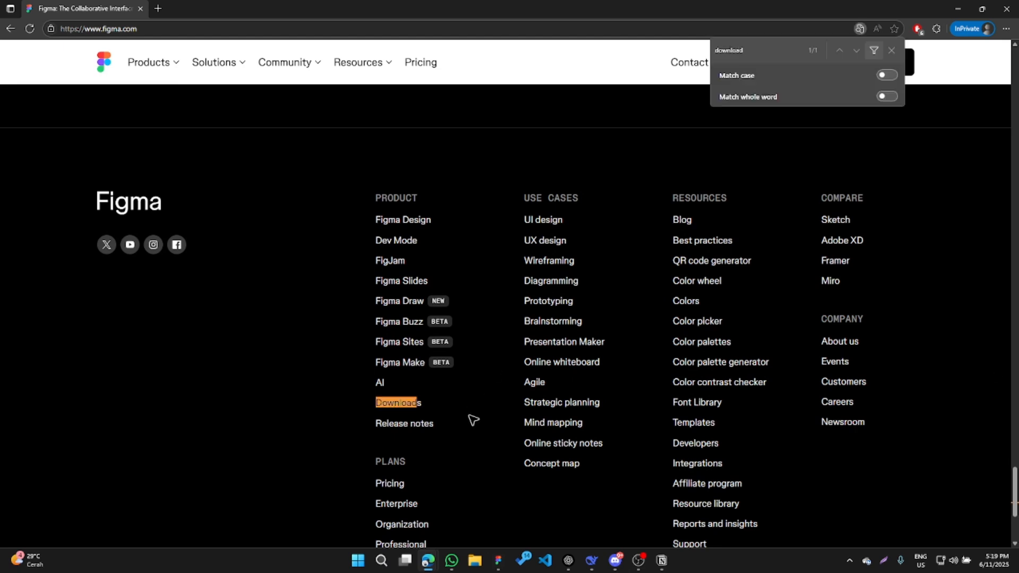
scroll(409, 369, down, 1)
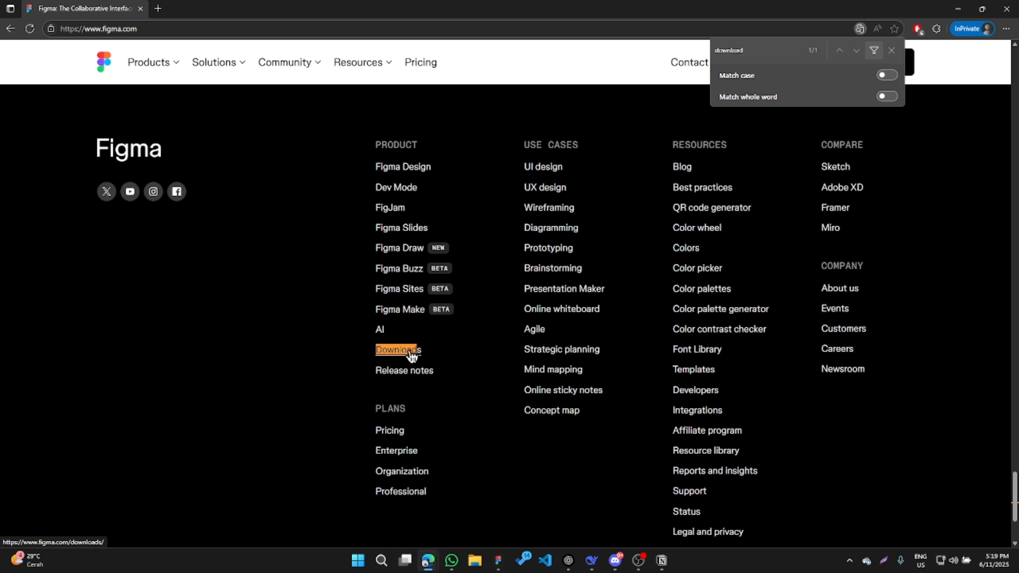
click(412, 353)
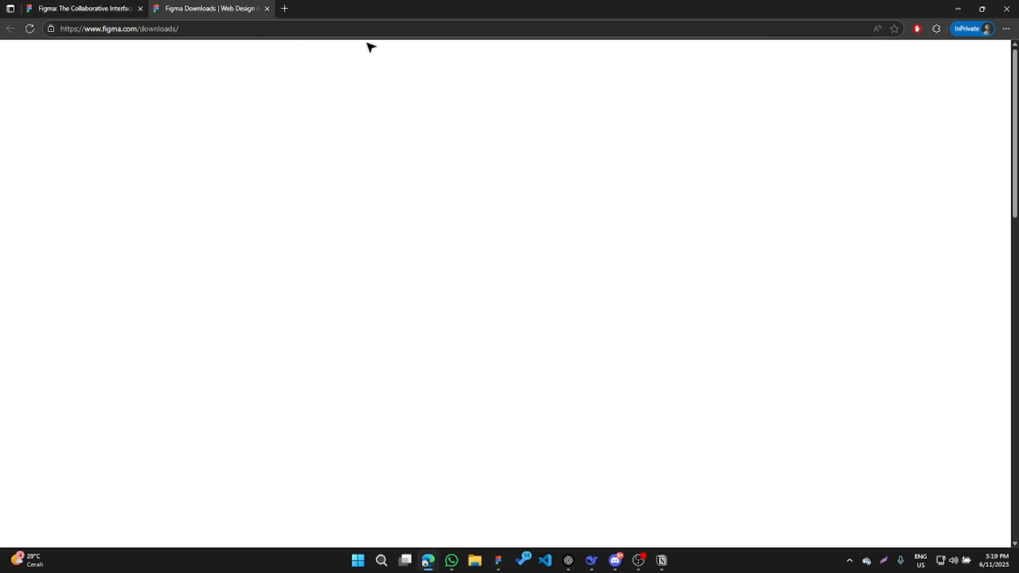
Review the desktop app, mobile app and font installer options on the Figma downloads page.
scroll(444, 183, down, 3)
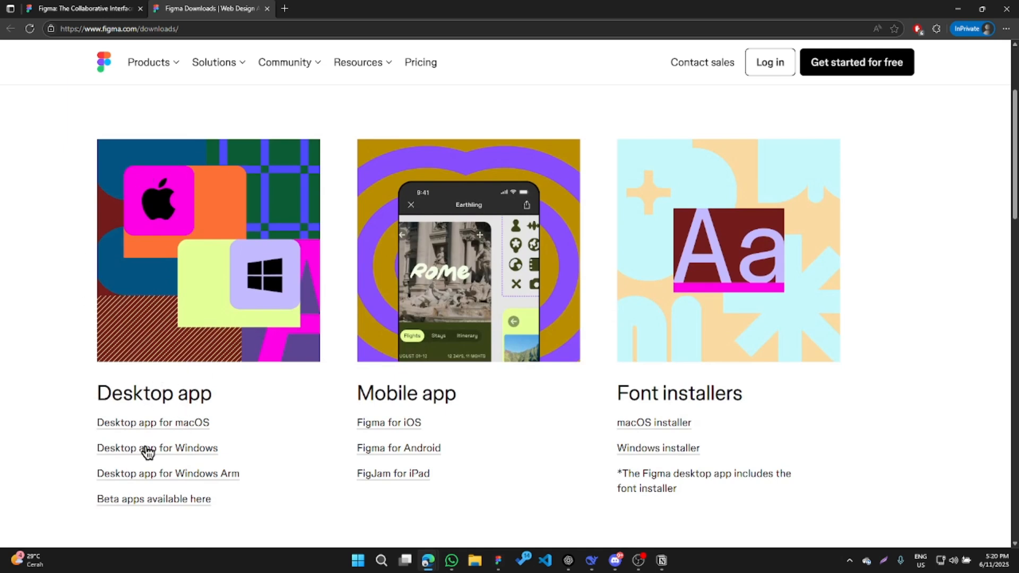
scroll(166, 475, down, 1)
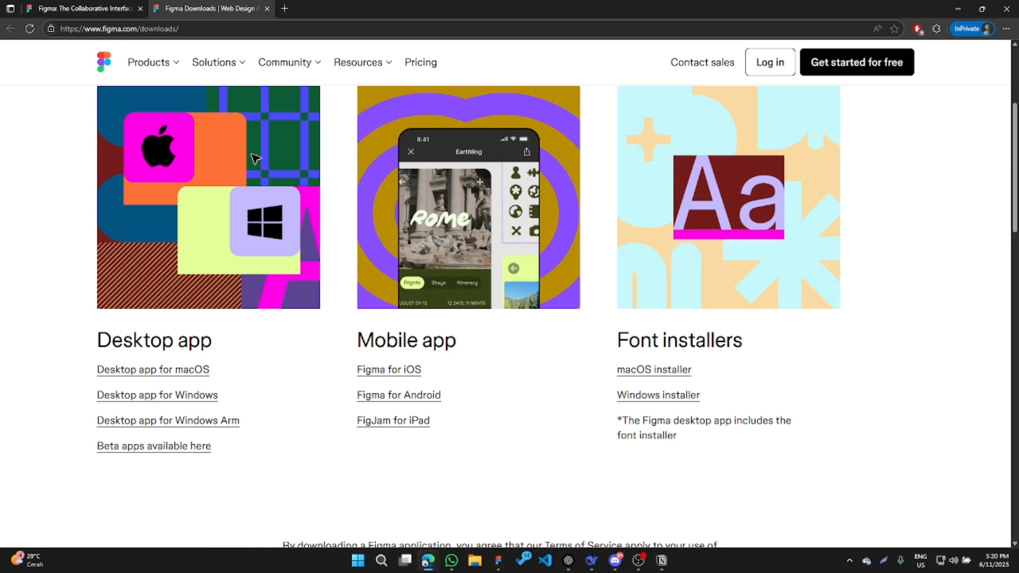
scroll(481, 283, up, 1)
scroll(481, 283, up, 4)
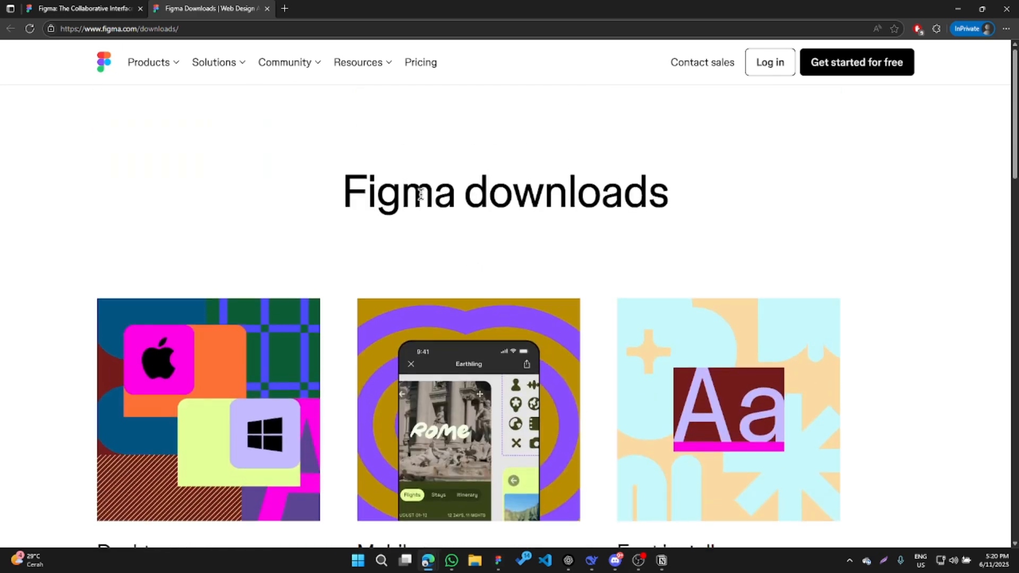
Close the text search on the Figma home page and switch to the Figma desktop app.
click(127, 4)
scroll(466, 318, up, 6)
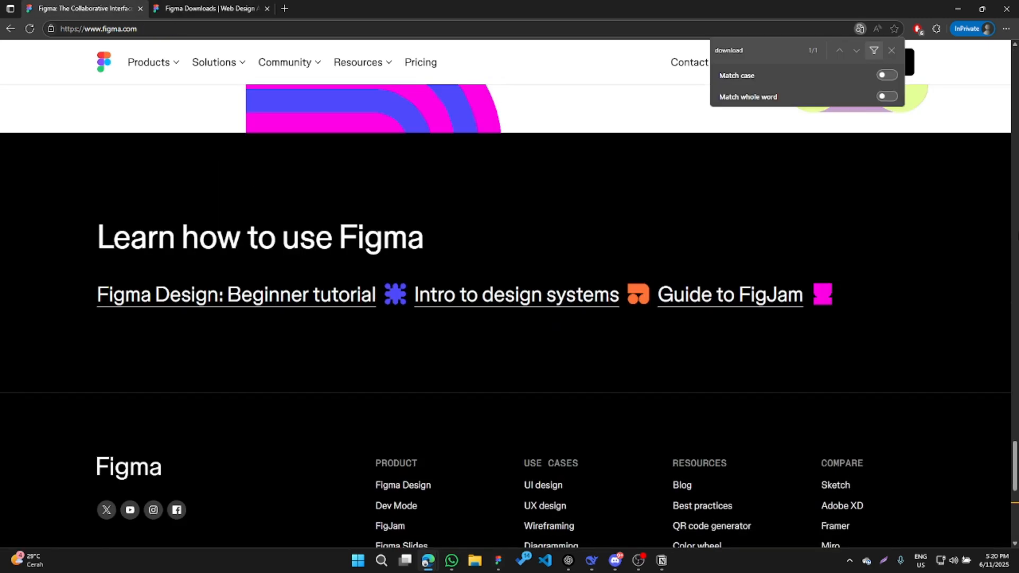
click(892, 50)
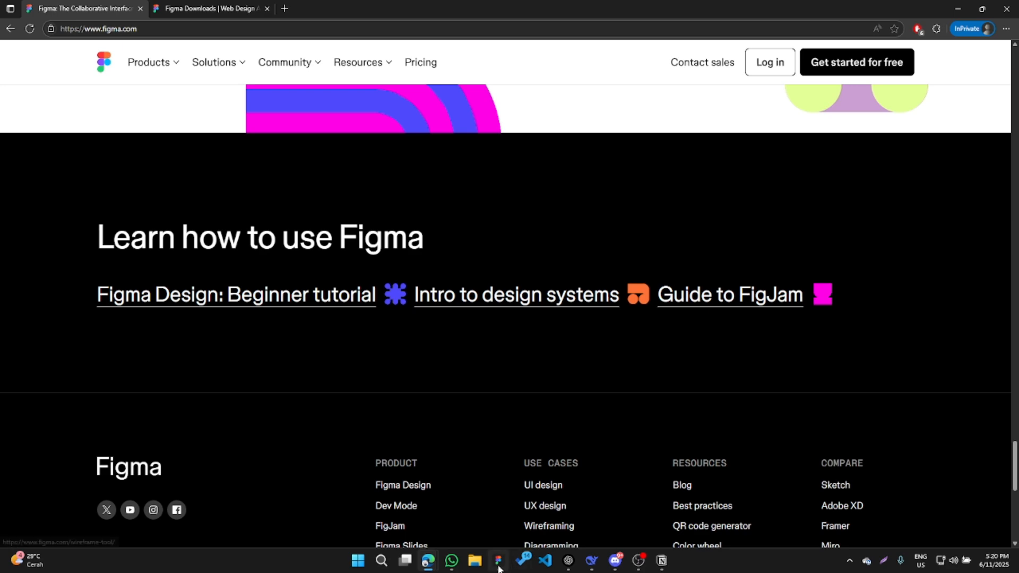
scroll(260, 331, up, 10)
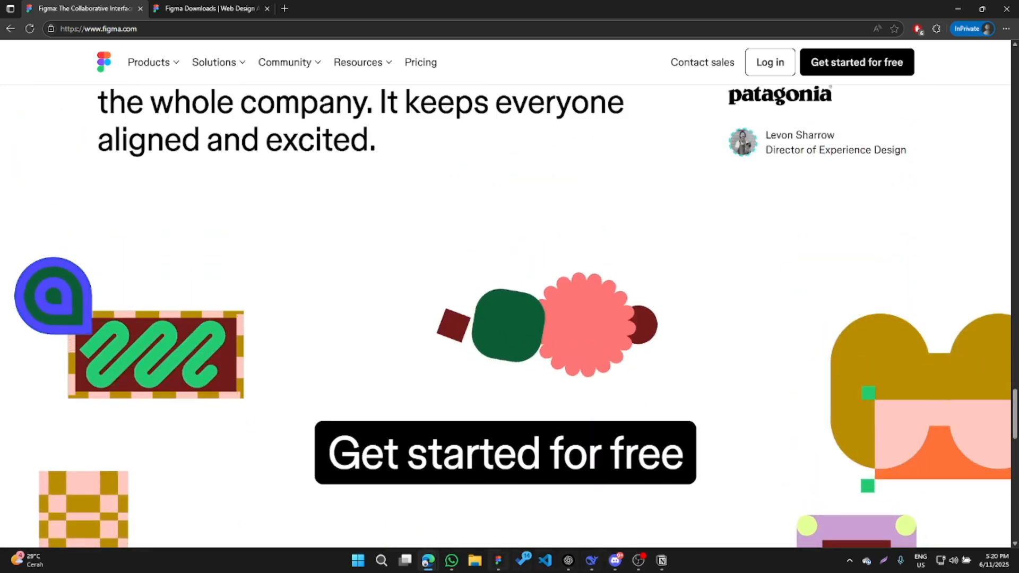
click(495, 561)
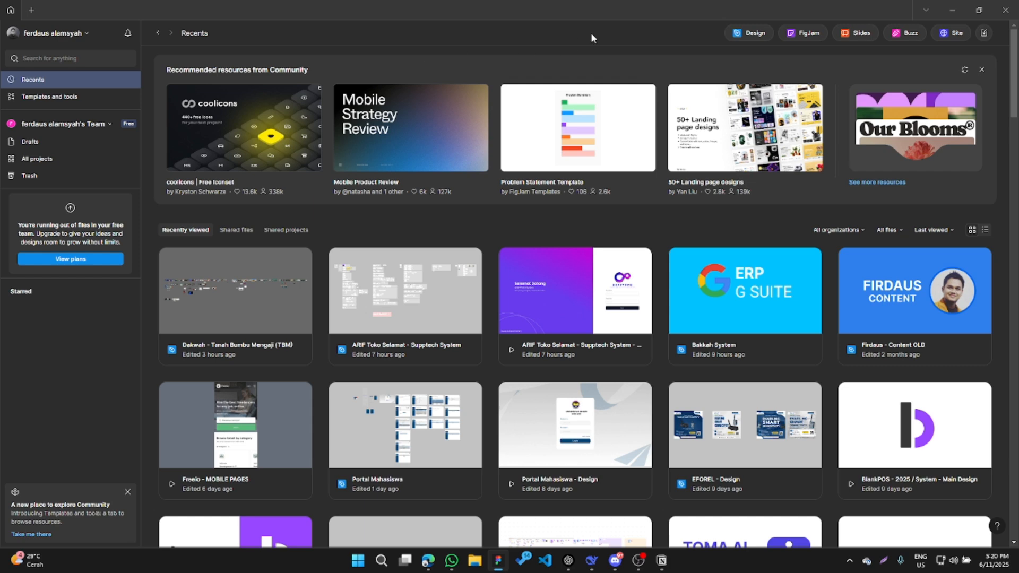
View the list of available teams without changing the current team.
scroll(583, 137, down, 1)
scroll(455, 200, up, 1)
click(88, 122)
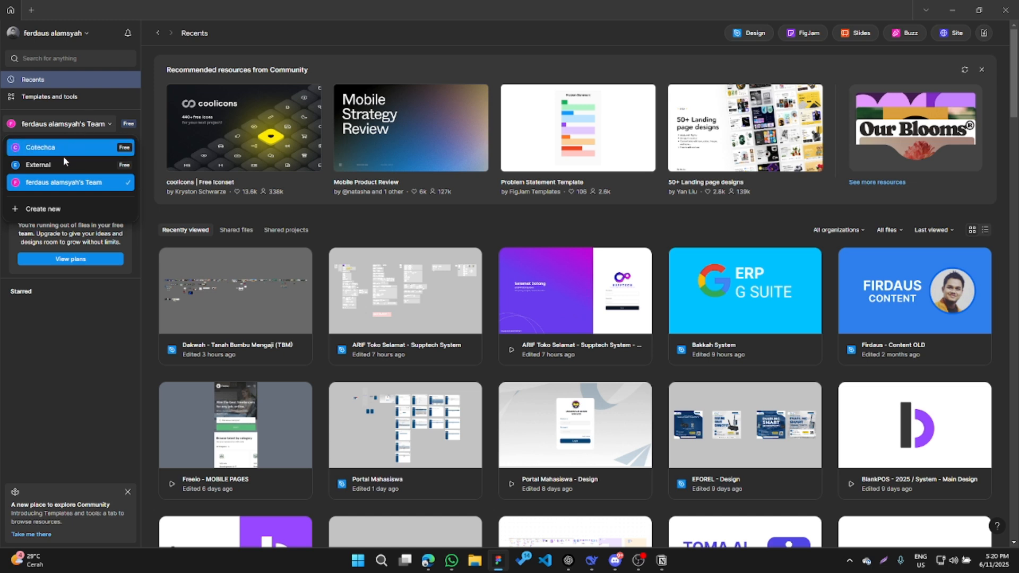
click(77, 124)
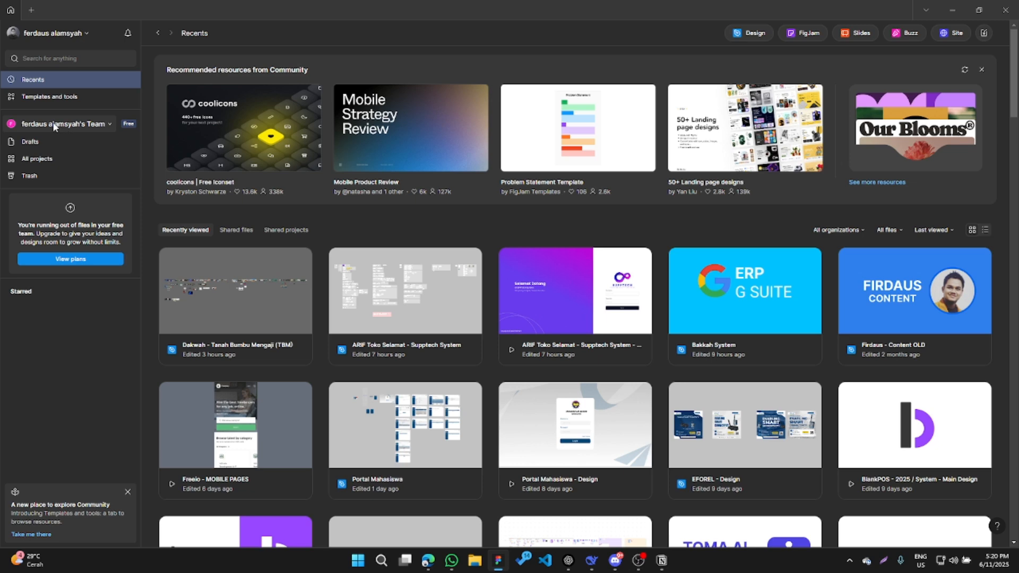
Create a new Design file in the current team's Drafts.
click(33, 143)
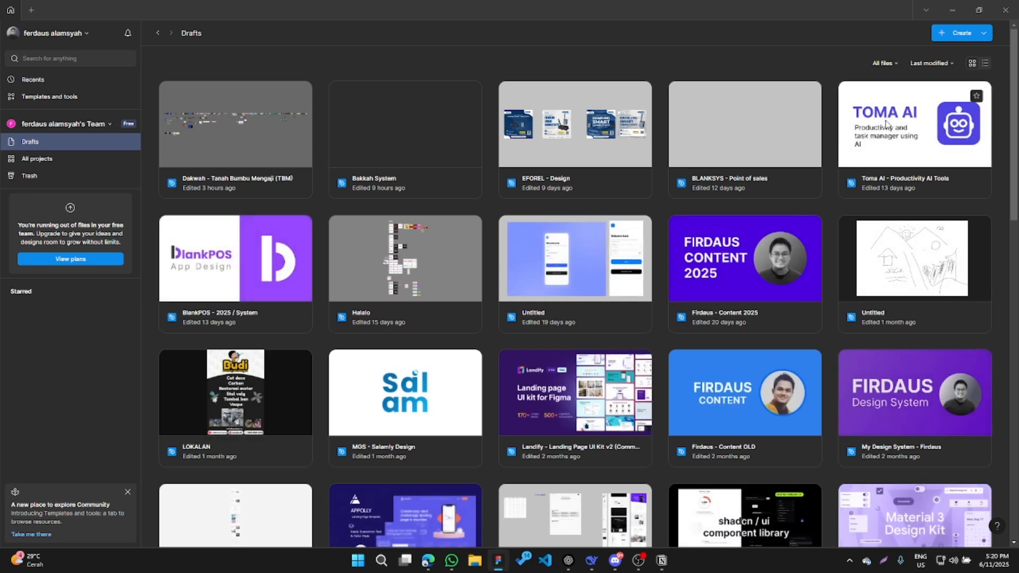
click(963, 33)
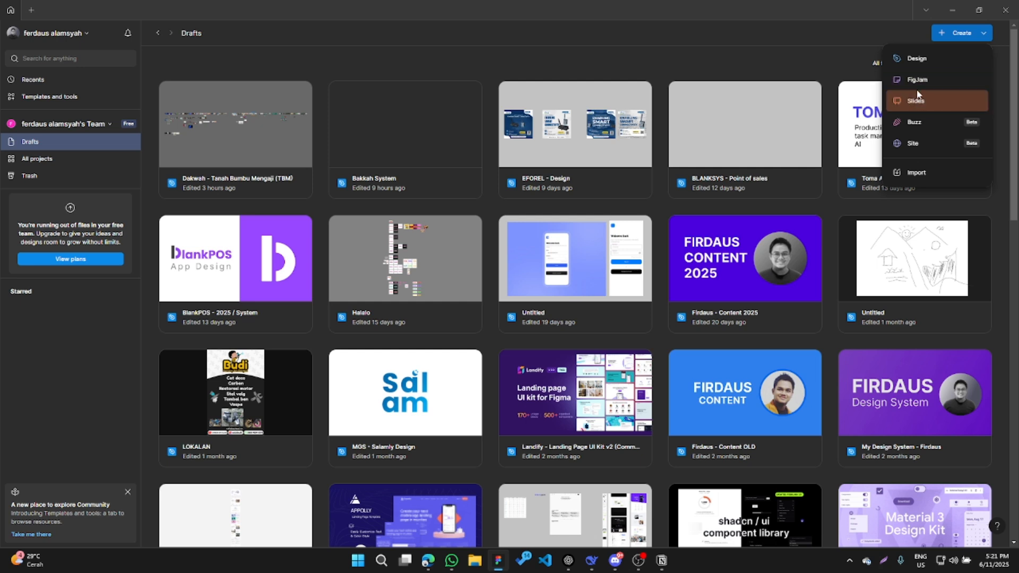
click(920, 62)
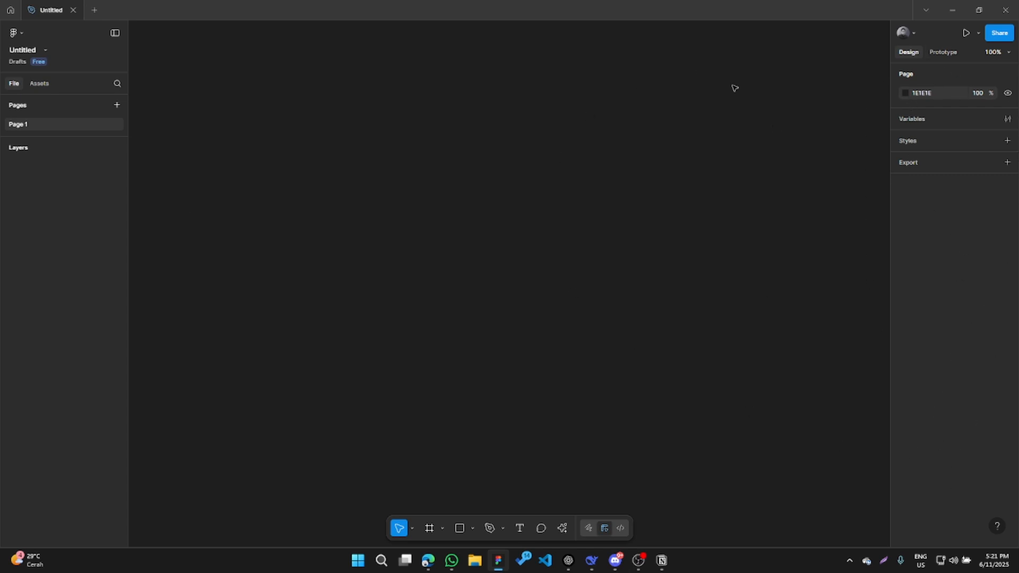
Rename the untitled design file as "Latihan Figma".
click(28, 50)
text(Latihan Figma)
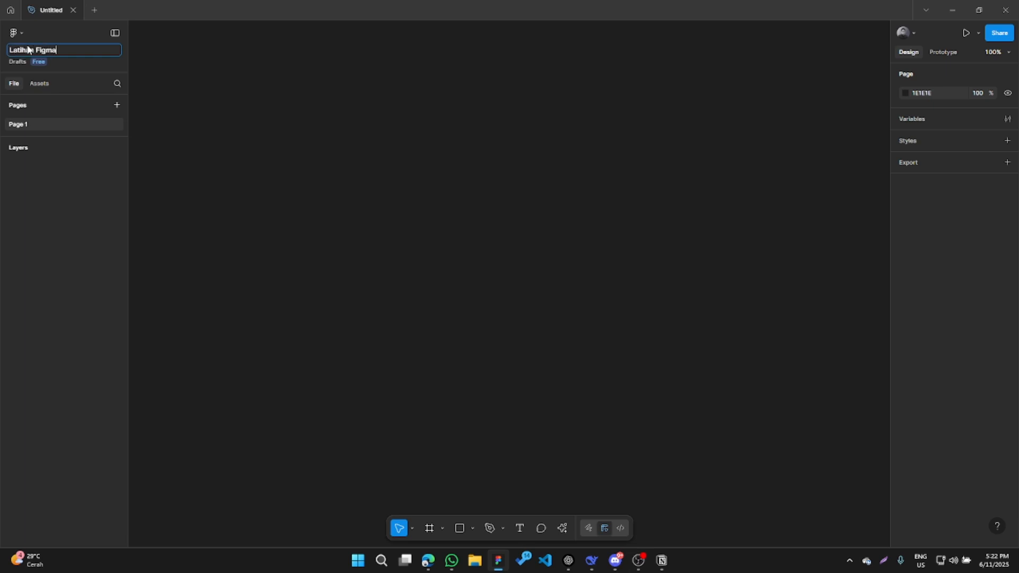
click(393, 102)
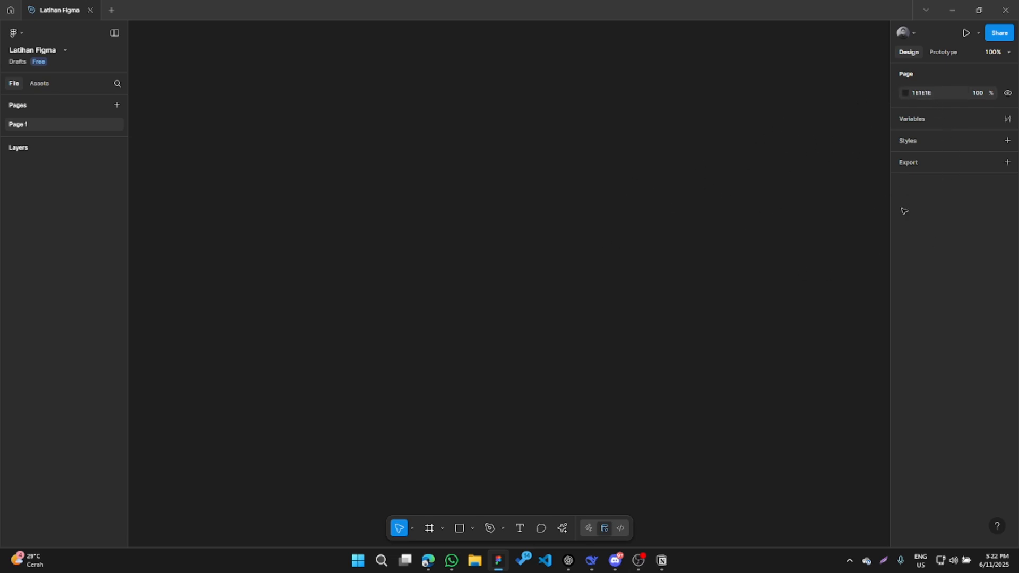
Set the page background colour to C3C3C3 and view it in the colour picker.
click(930, 94)
key(Return)
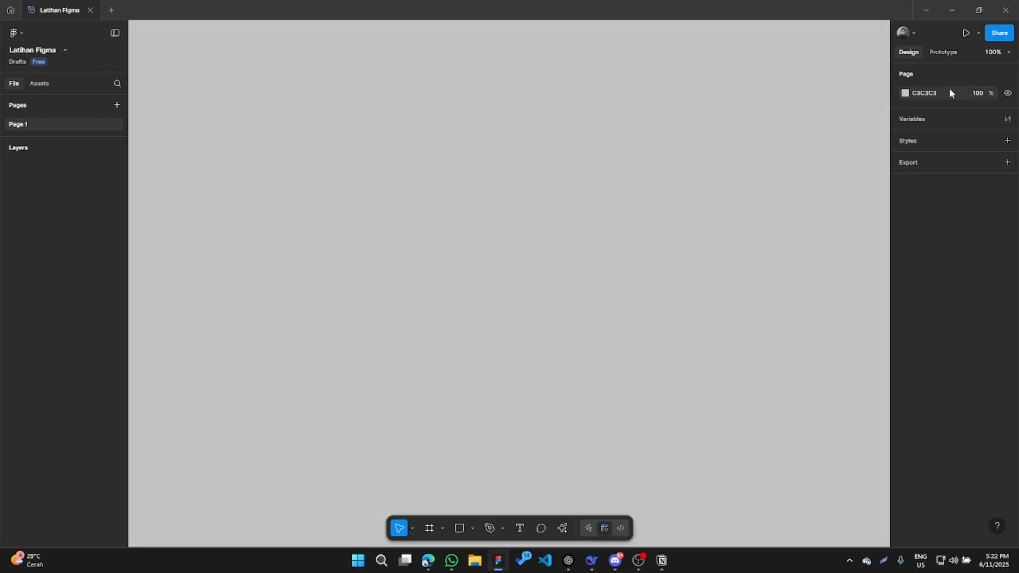
click(906, 94)
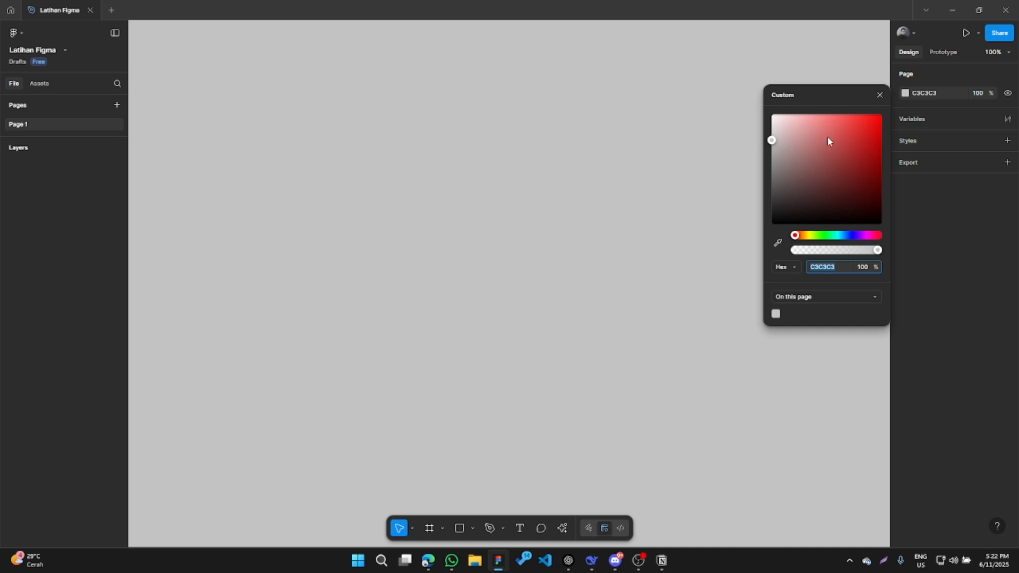
click(879, 95)
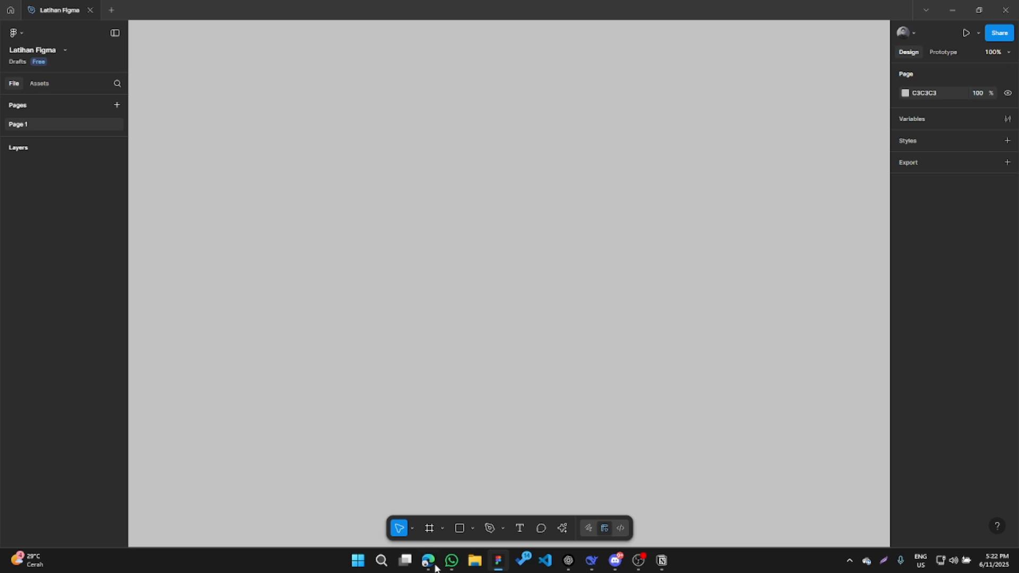
Dismiss the chat notification and switch from the Move tool to the Hand tool.
click(413, 528)
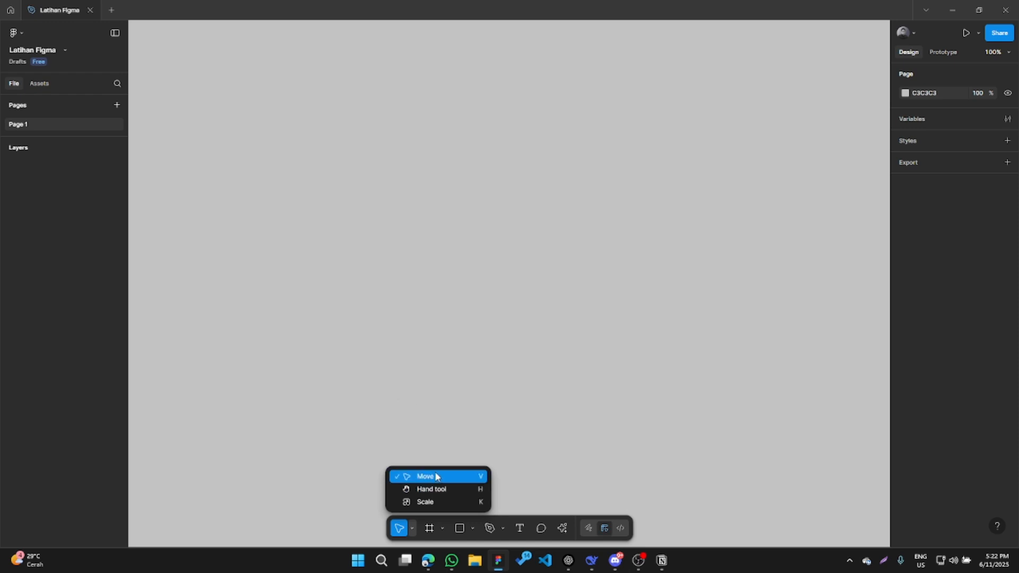
click(446, 352)
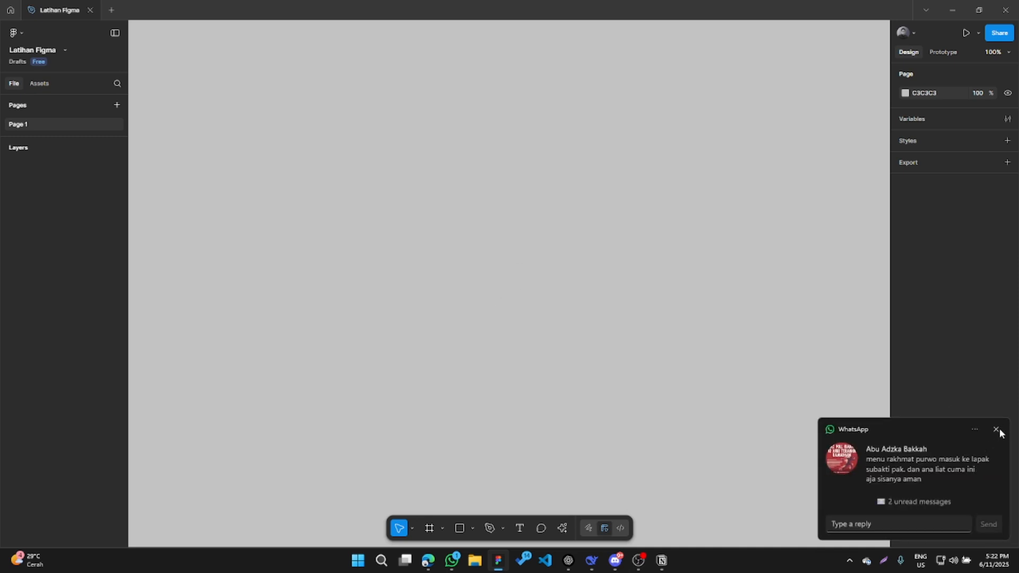
click(998, 430)
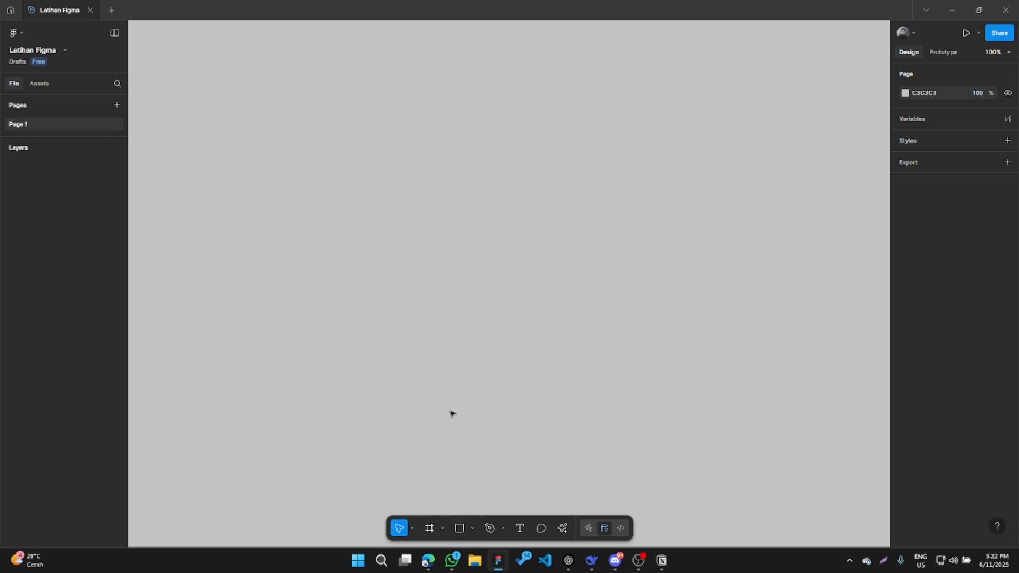
click(413, 529)
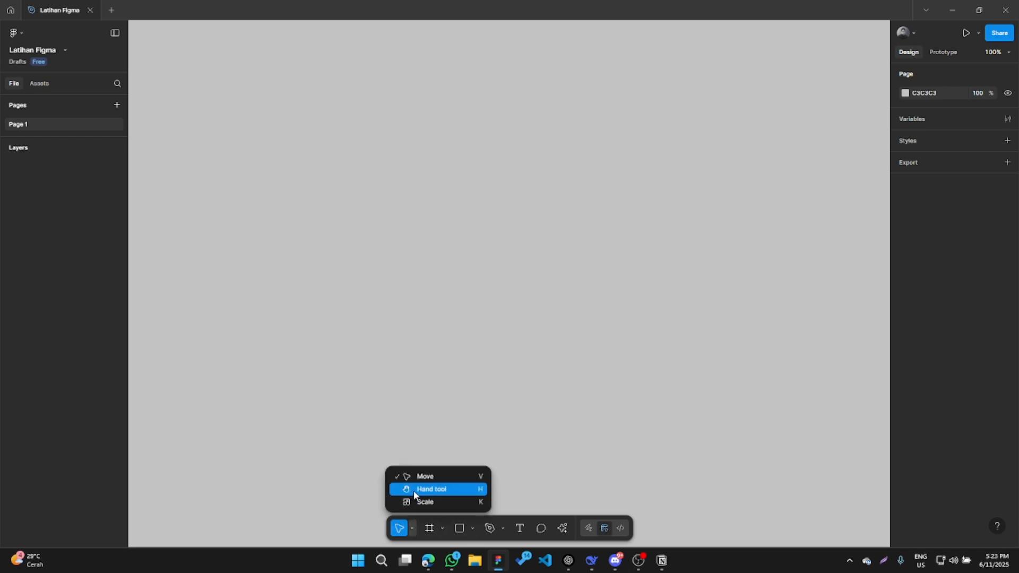
click(419, 490)
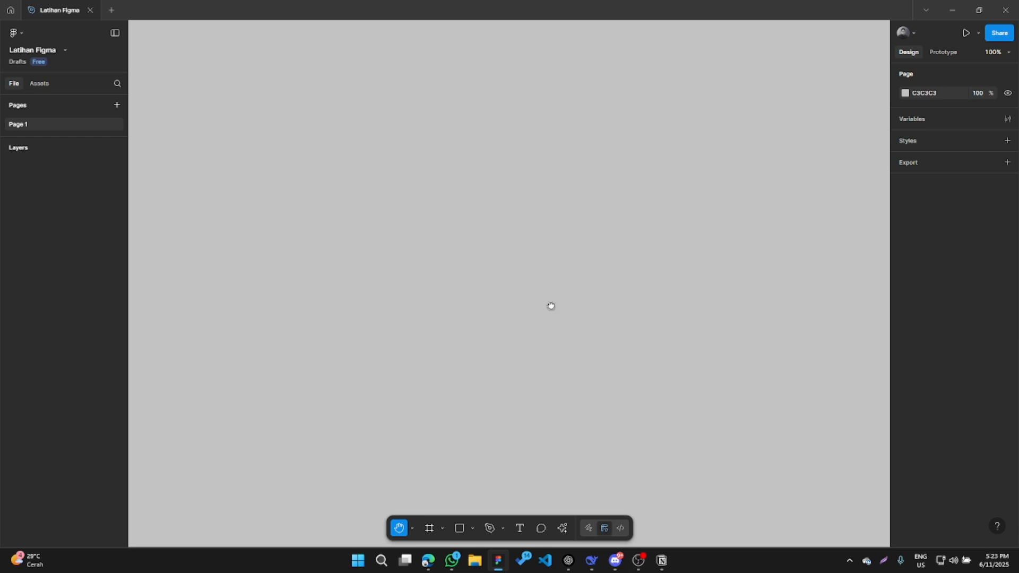
Draw a rectangle about 283 by 265 on the empty canvas and deselect it.
click(460, 528)
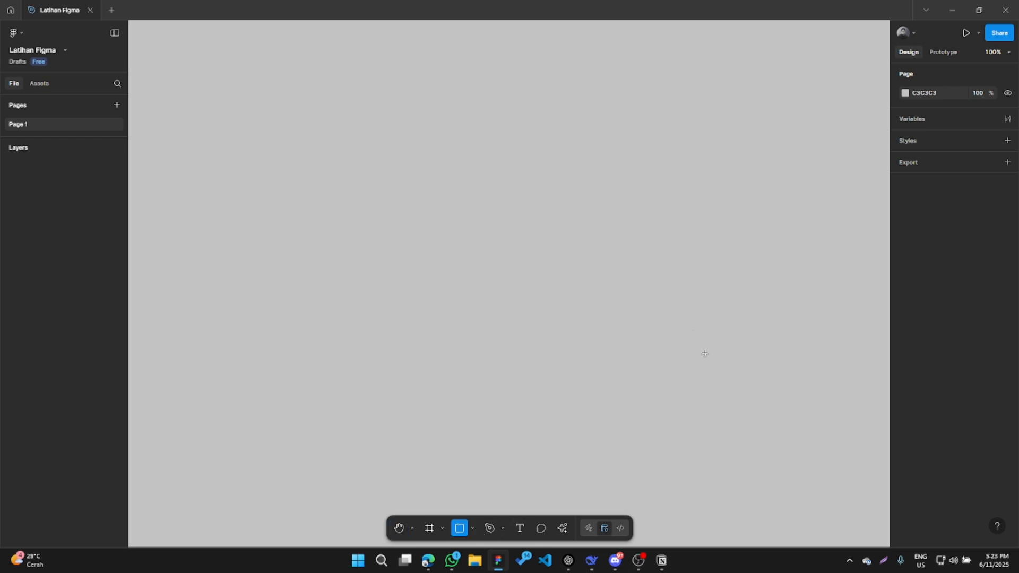
drag(583, 218, 734, 359)
click(595, 167)
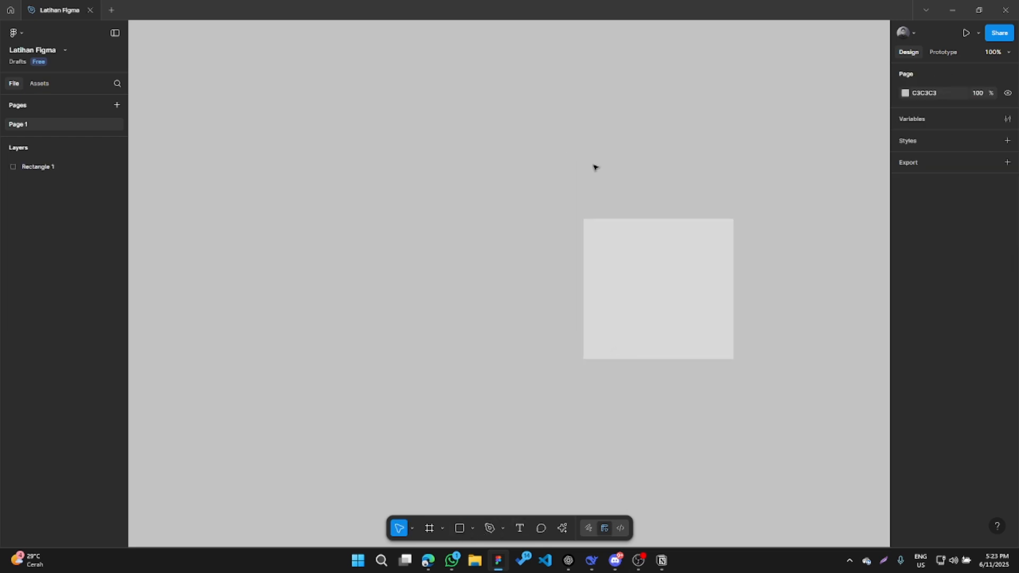
Pan the canvas around the rectangle with the Hand tool.
click(412, 528)
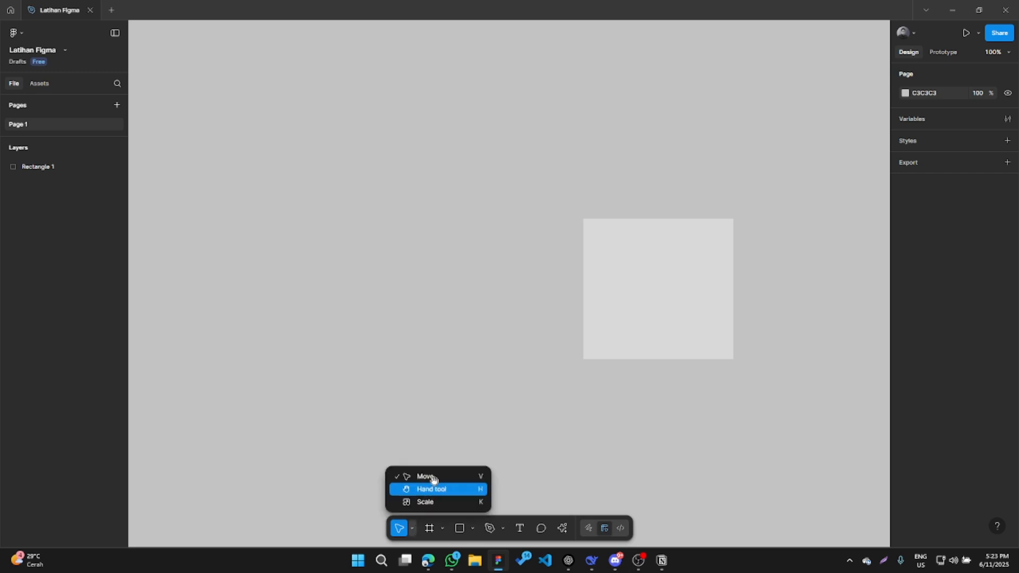
click(433, 488)
drag(493, 266, 270, 189)
drag(293, 287, 427, 285)
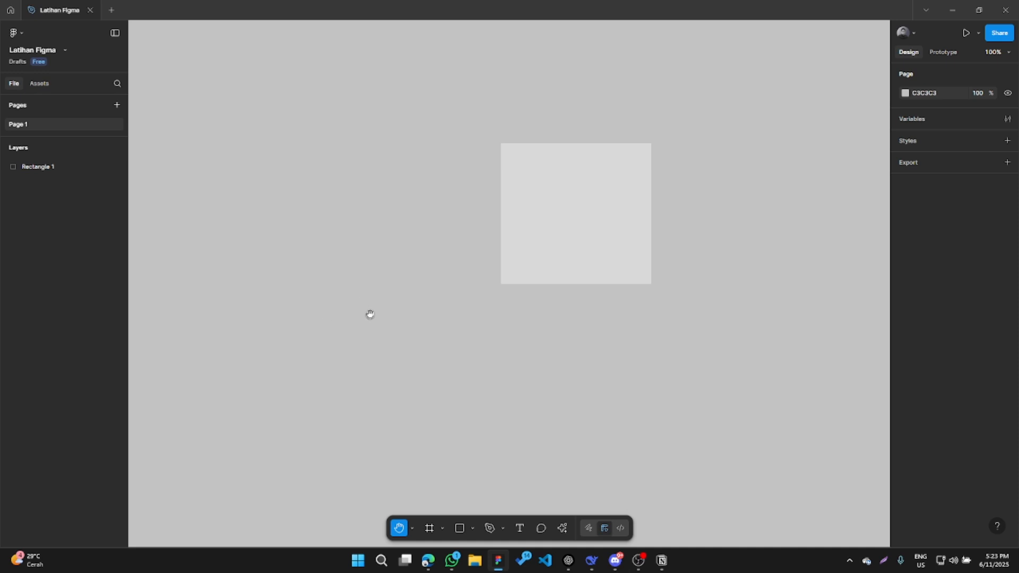
View the rectangle's scale options with the Scale tool, and return to the Move tool with nothing selected.
click(413, 528)
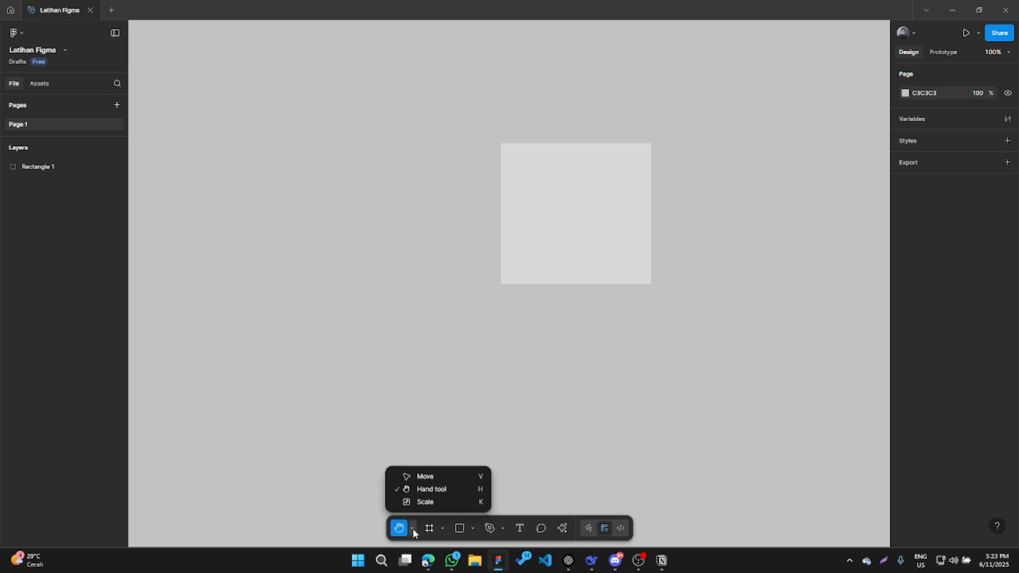
click(425, 502)
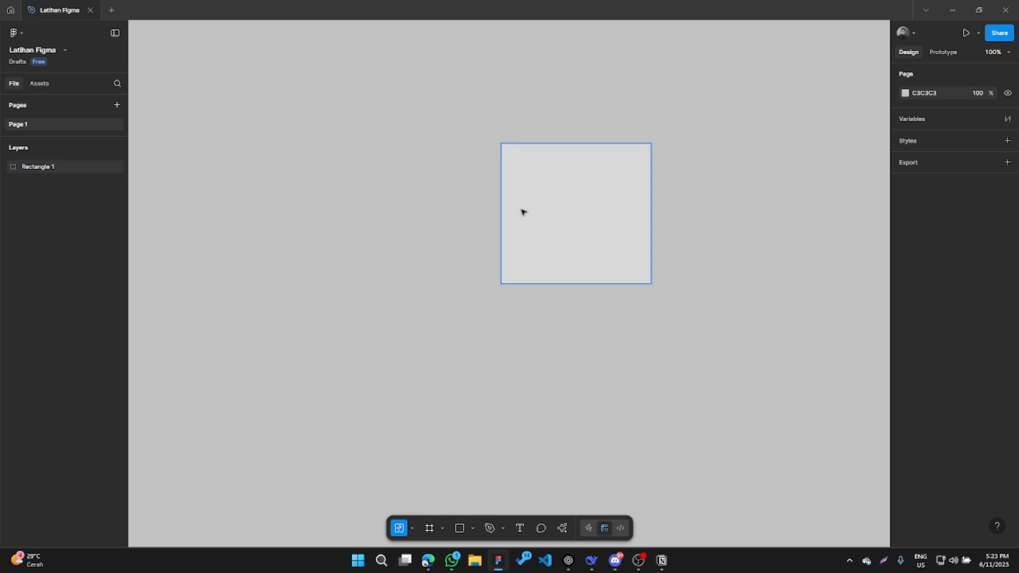
drag(436, 266, 362, 350)
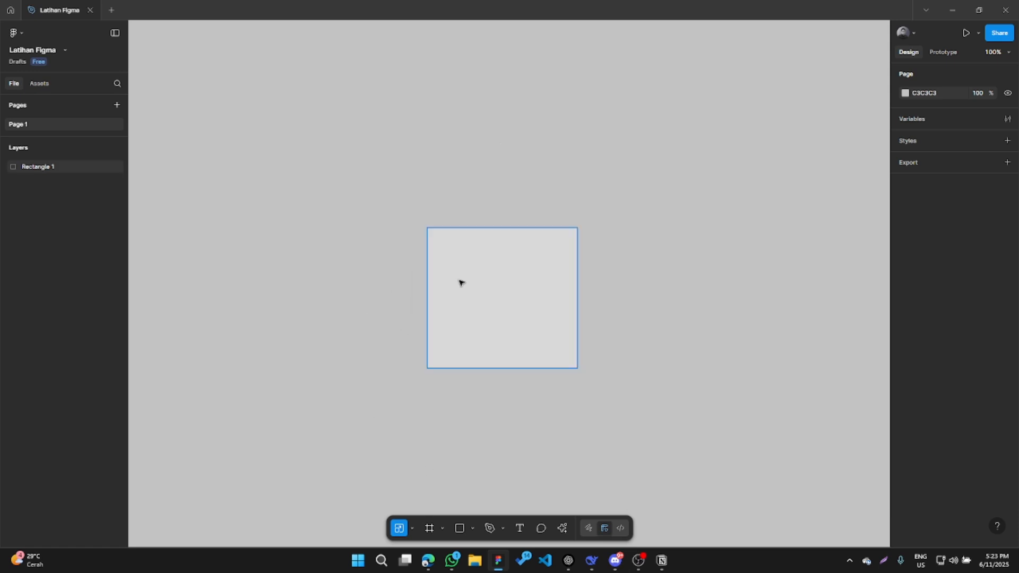
click(537, 273)
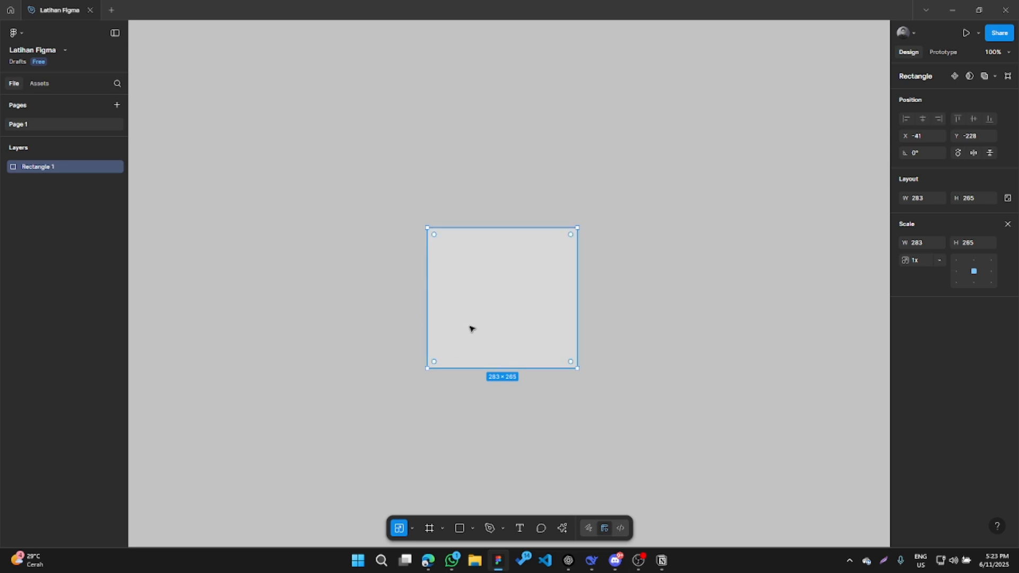
click(413, 529)
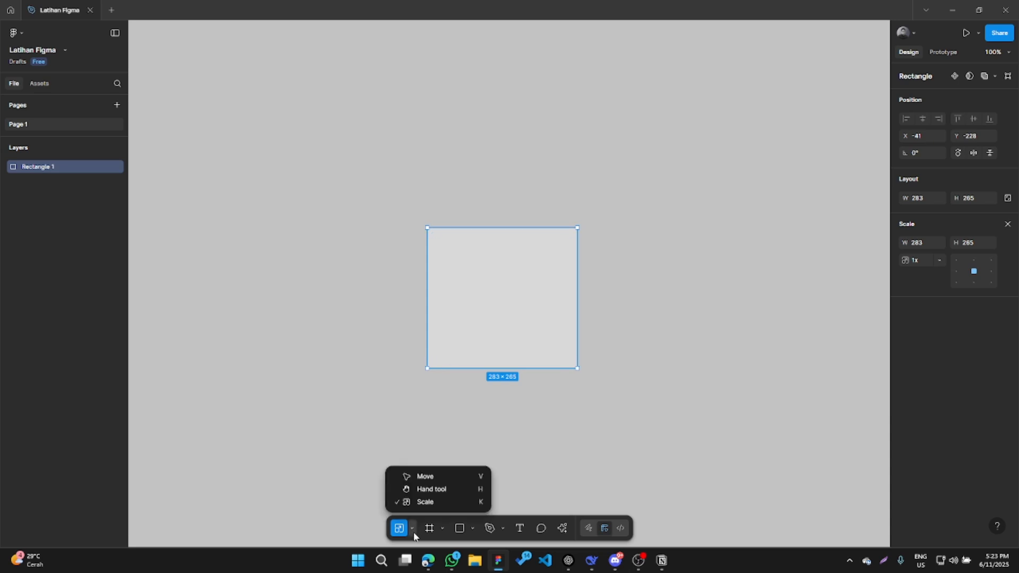
click(428, 476)
click(391, 425)
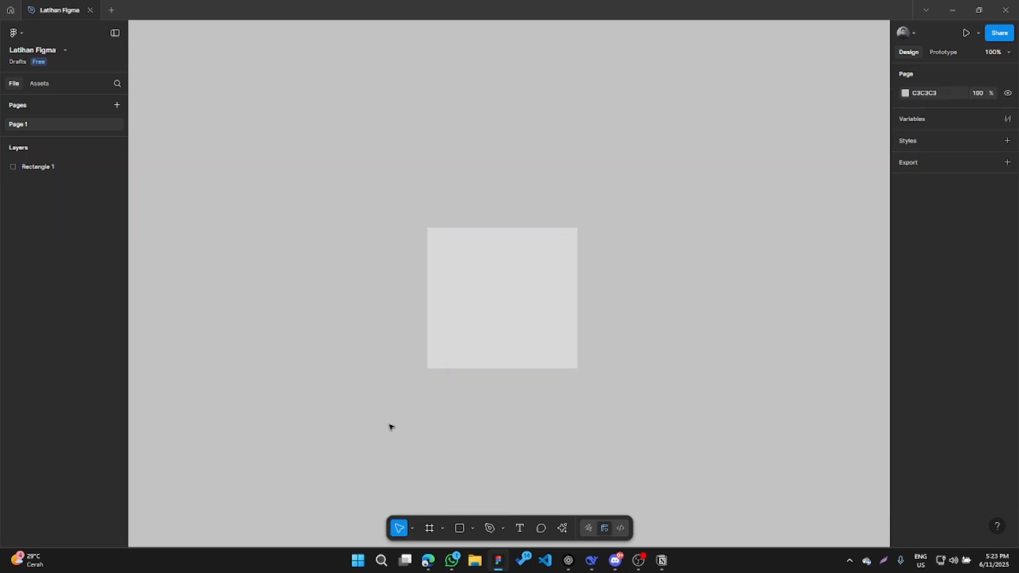
Look through the frame presets and create a 1080 × 1080 Instagram post frame from the social media group.
click(430, 528)
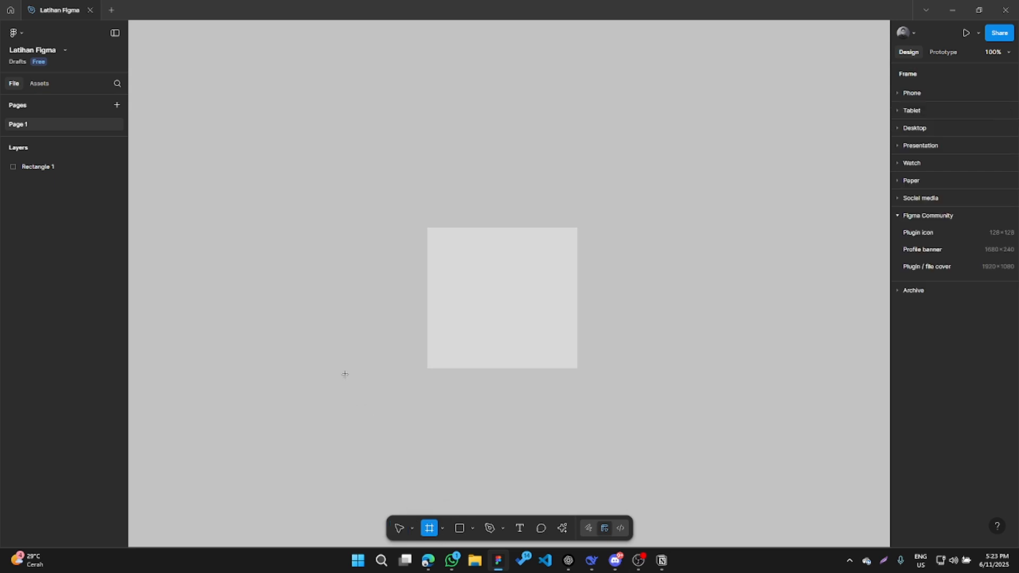
drag(343, 373, 450, 356)
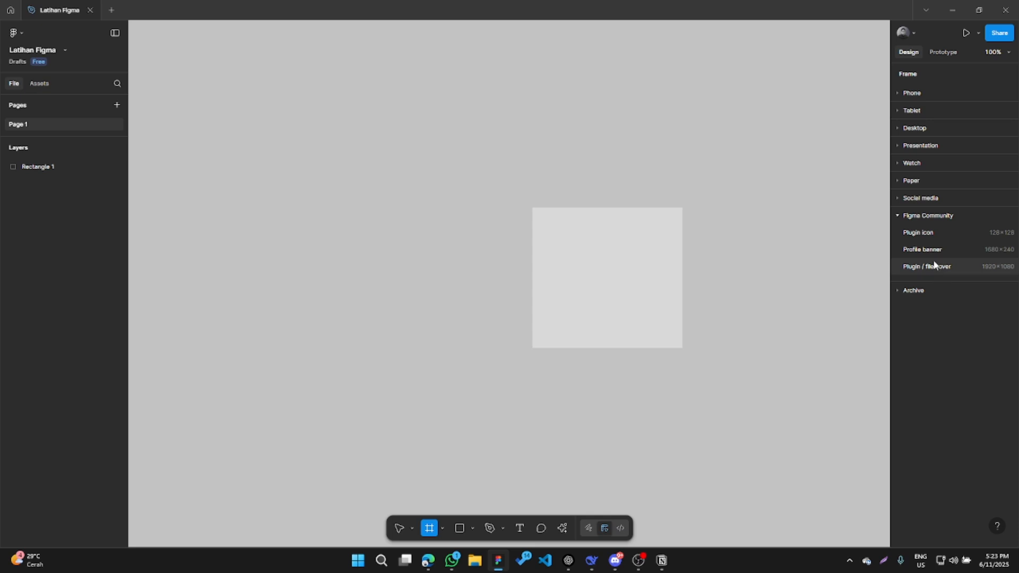
click(898, 93)
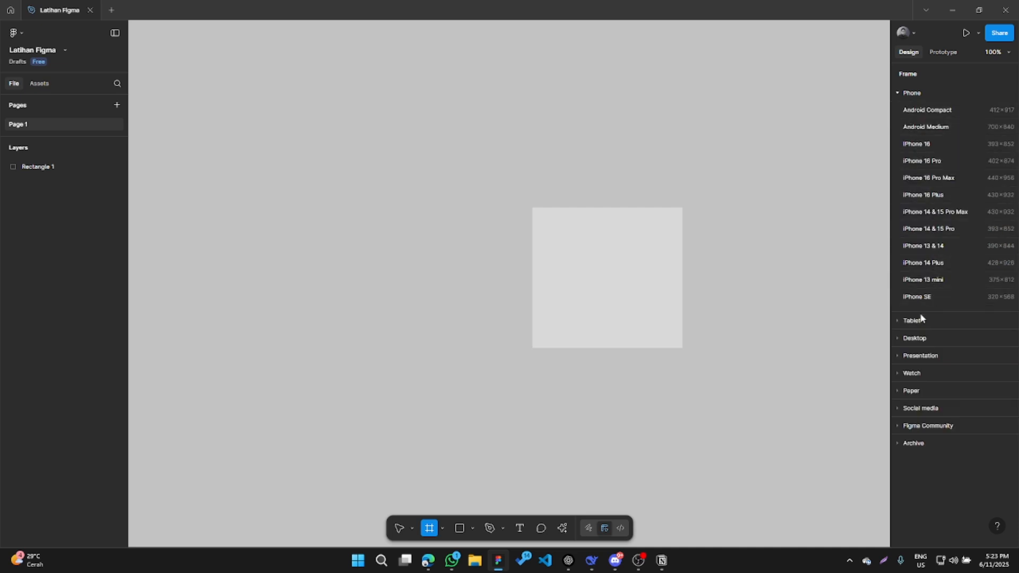
click(898, 390)
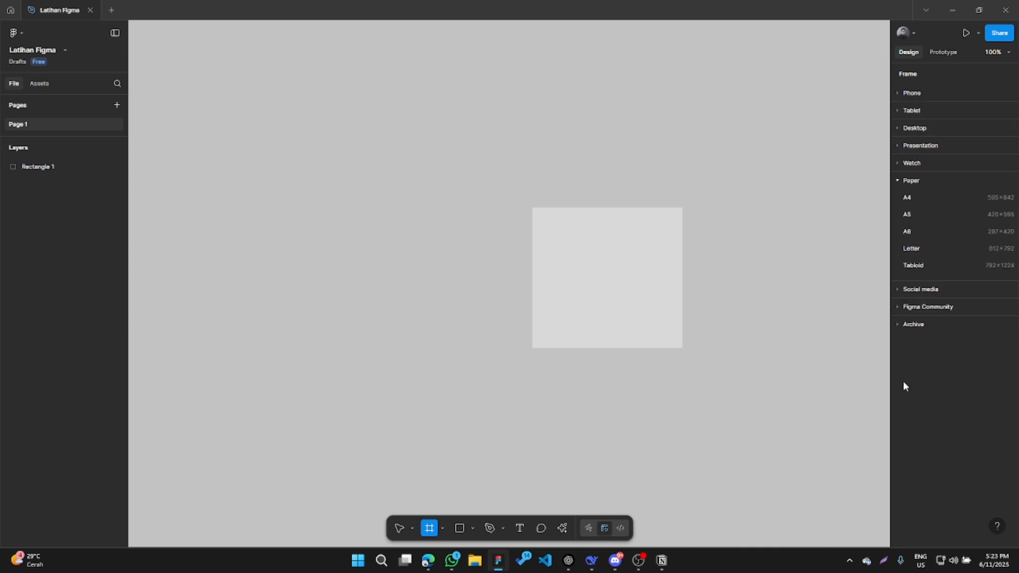
click(899, 289)
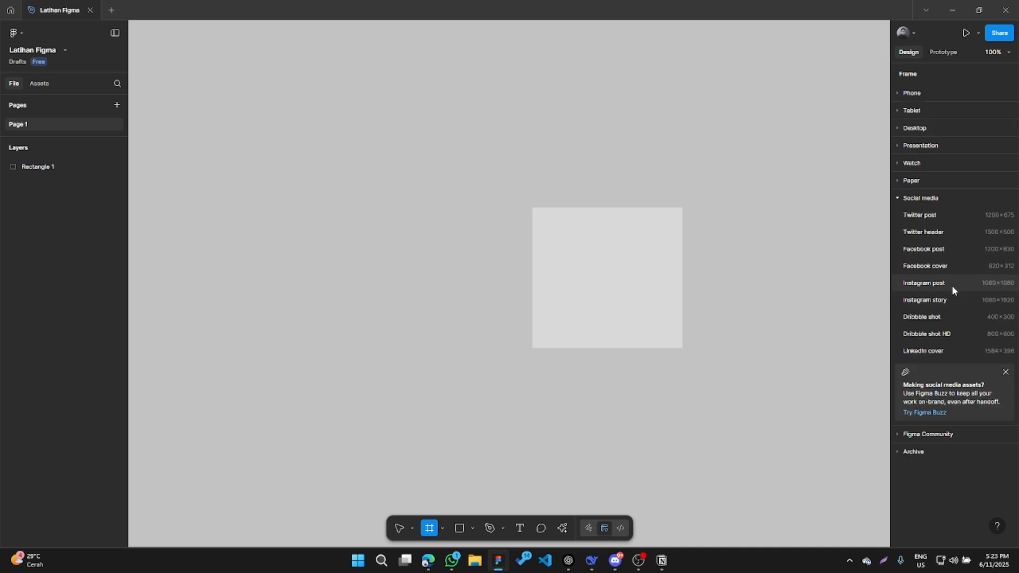
click(924, 283)
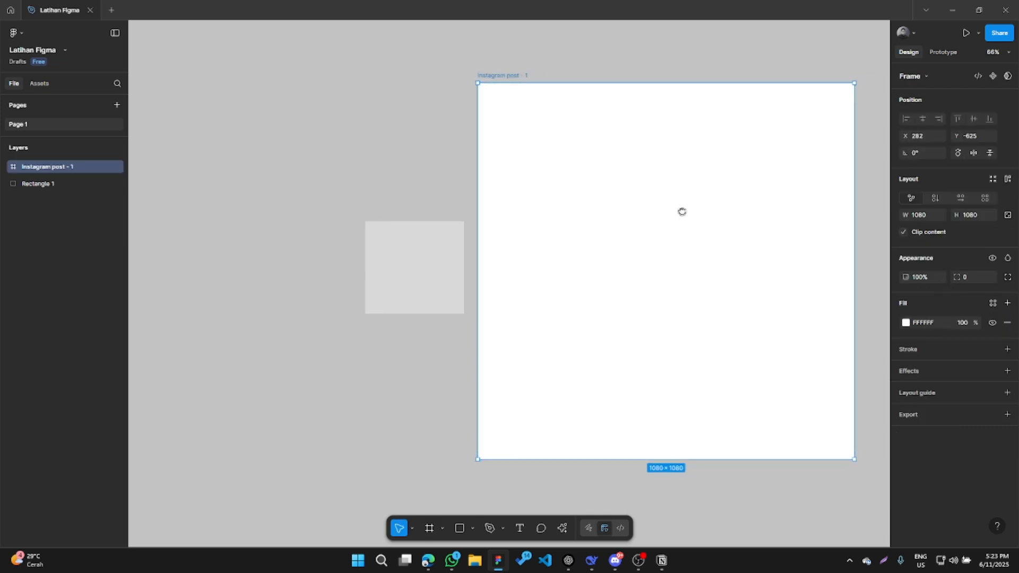
Delete the grey rectangle beside the Instagram post frame.
drag(682, 212, 511, 207)
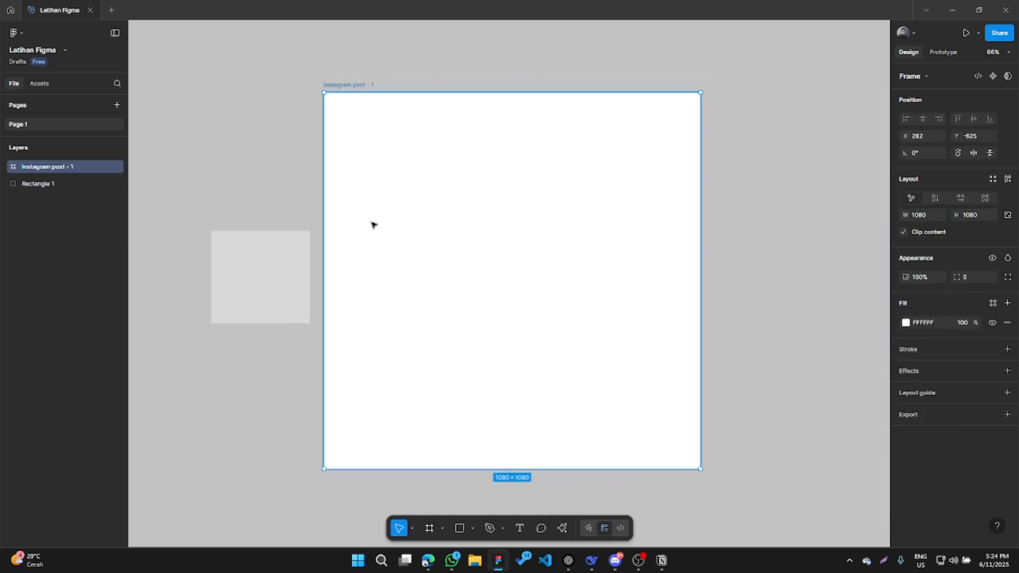
click(305, 252)
key(Delete)
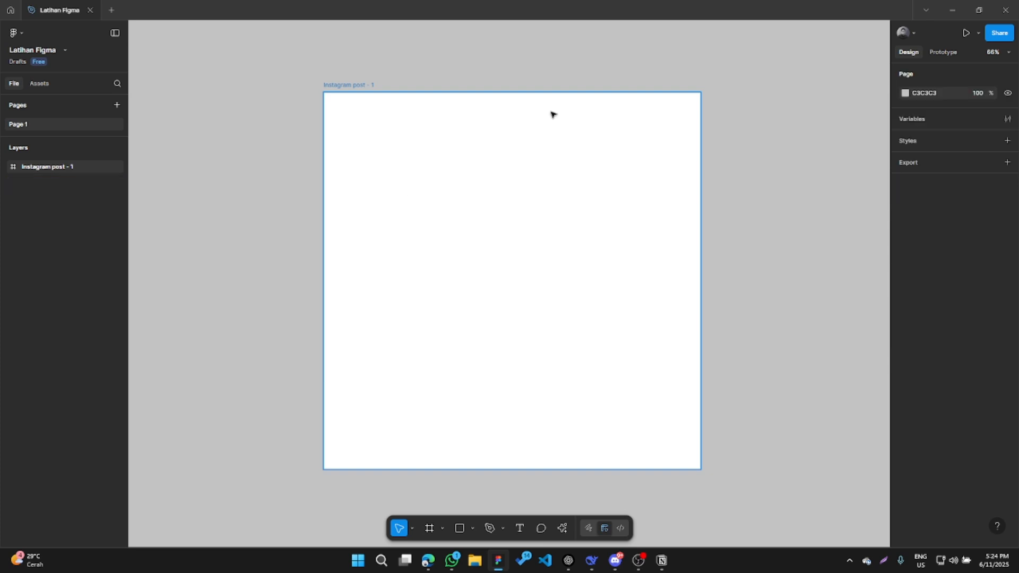
Move the Instagram post frame around the canvas to about X 428, Y -588.
drag(593, 240, 524, 236)
click(460, 118)
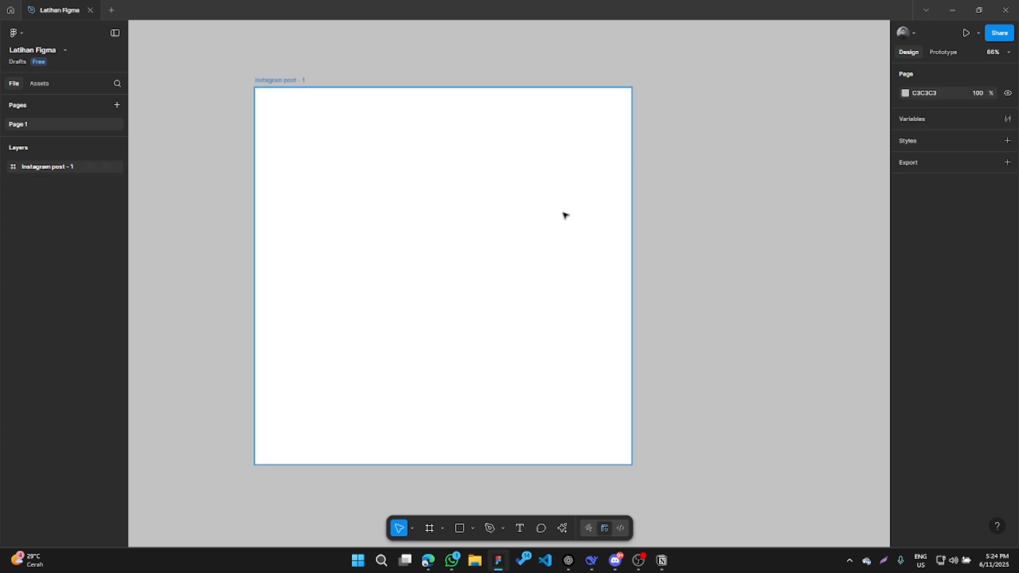
click(777, 223)
click(501, 190)
scroll(569, 348, up, 3)
scroll(552, 216, down, 4)
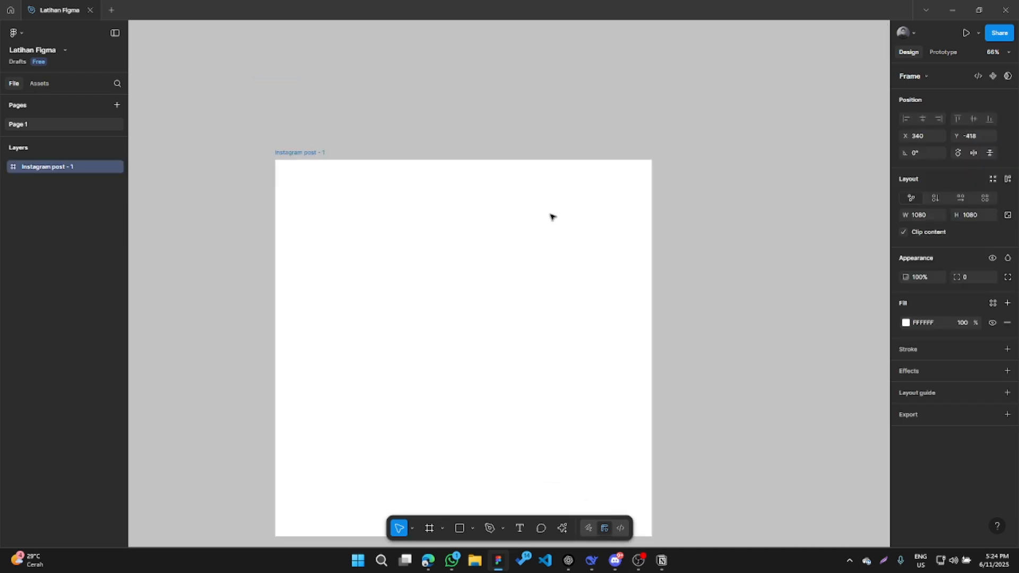
click(727, 263)
drag(720, 417, 790, 375)
scroll(644, 239, up, 2)
scroll(582, 168, right, 2)
scroll(493, 176, down, 2)
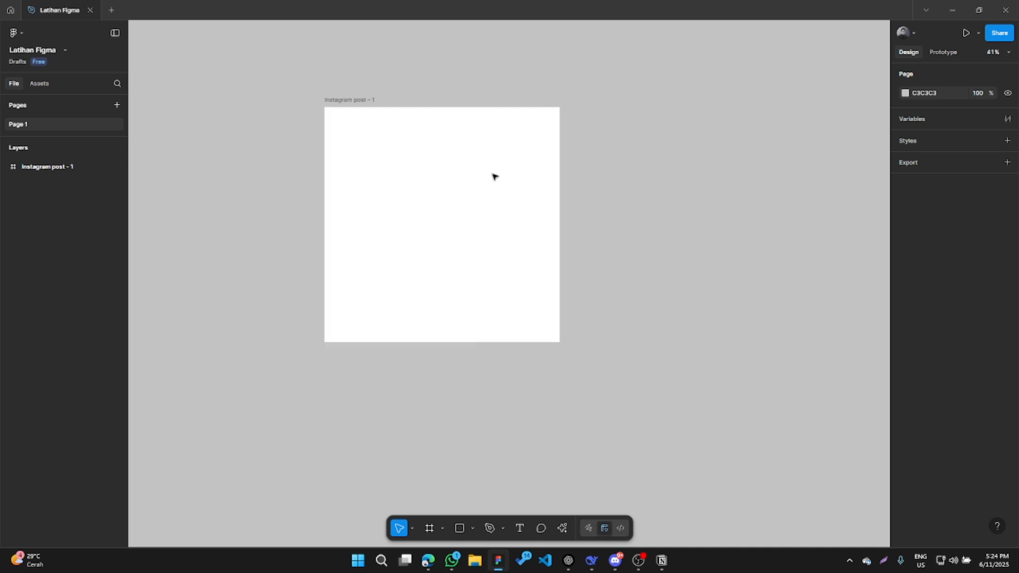
Try enlarging the Instagram post frame to about 1589 × 1170, and undo the resize.
scroll(323, 109, up, 2)
click(335, 90)
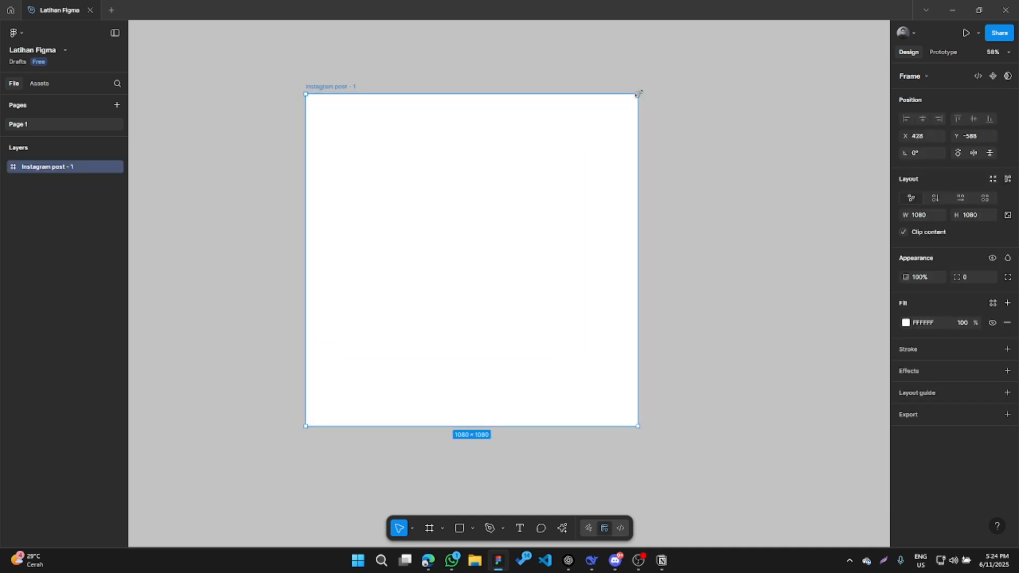
drag(637, 93, 794, 66)
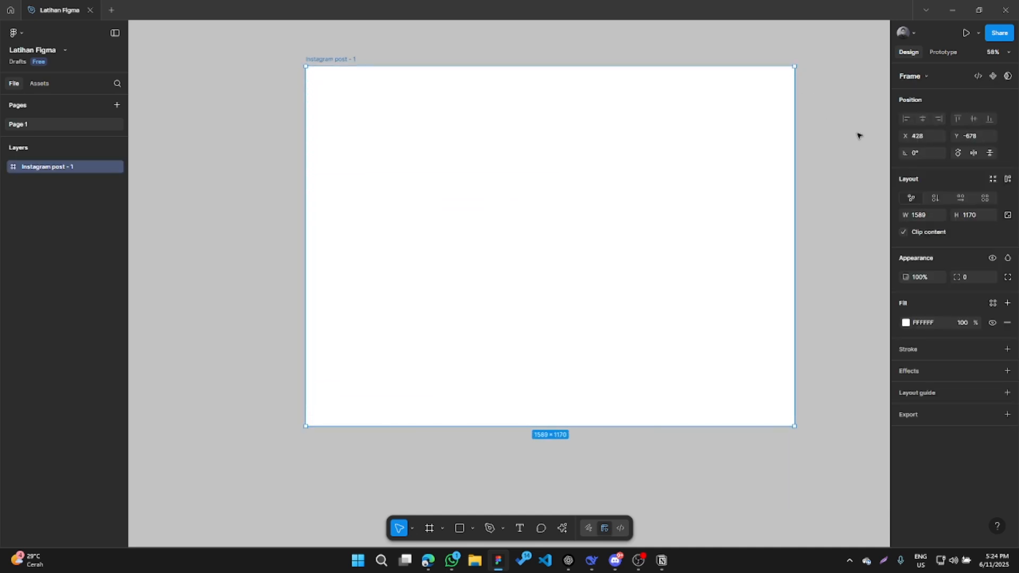
key(ctrl+z)
scroll(690, 345, right, 2)
scroll(690, 345, up, 1)
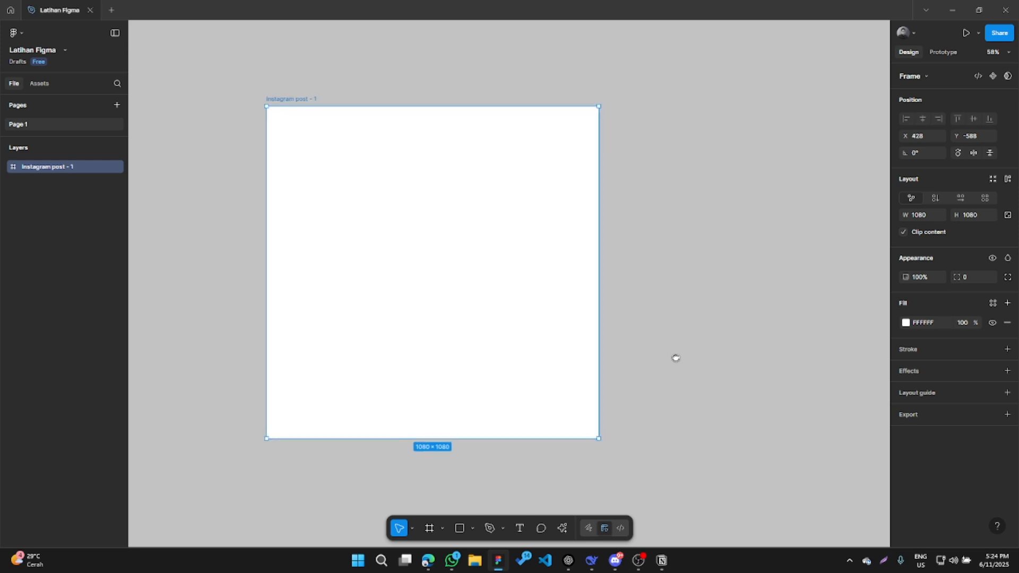
click(630, 357)
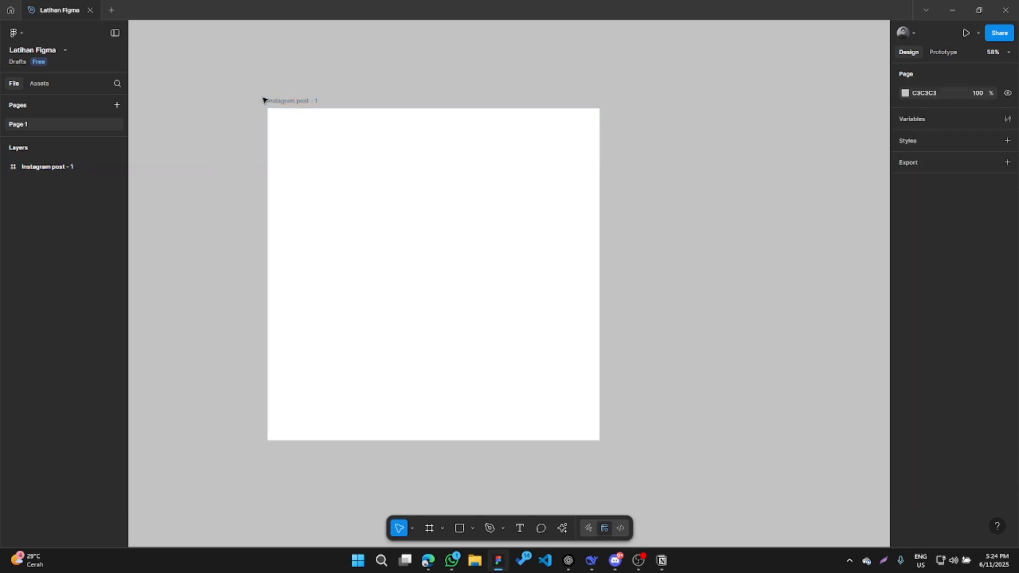
Try rotating the Instagram post frame to 20° and to a negative angle, and undo the rotations.
click(280, 101)
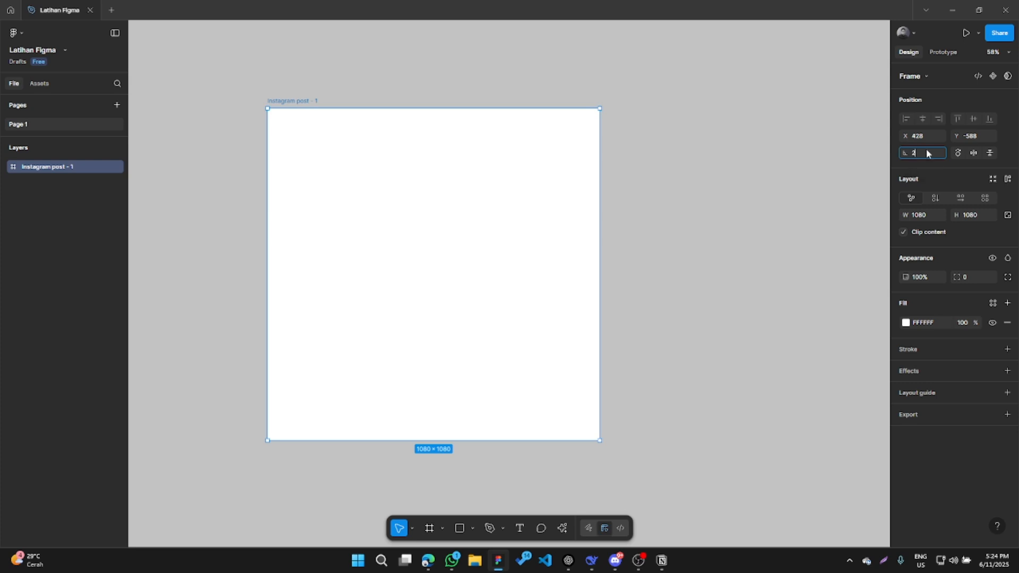
key(Return)
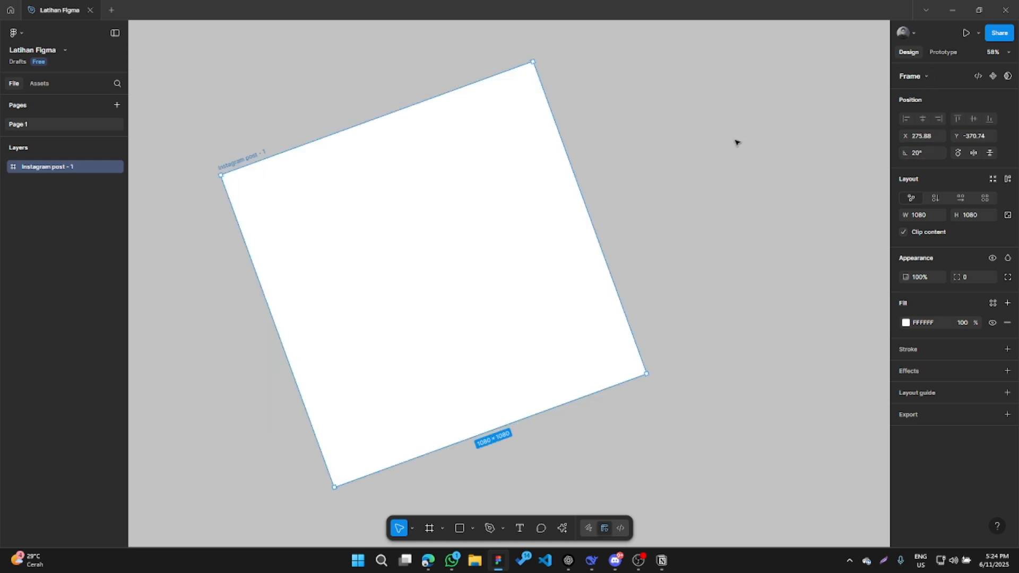
click(912, 155)
text(-)
key(Return)
click(738, 222)
key(ctrl+z)
key(ctrl+z)
key(ctrl+z)
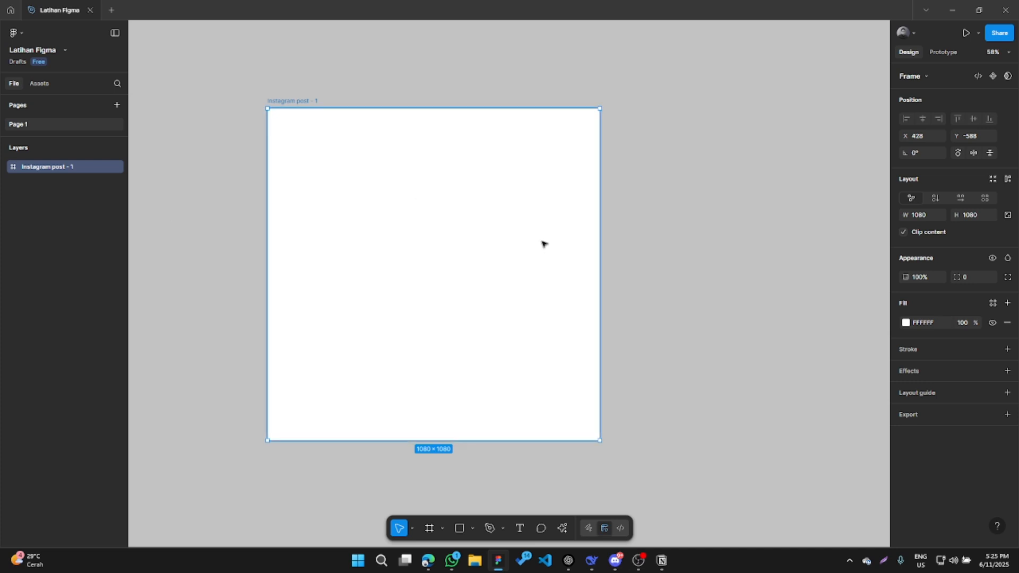
Add the text "retetetest" in the upper middle of the Instagram post frame.
scroll(700, 305, right, 1)
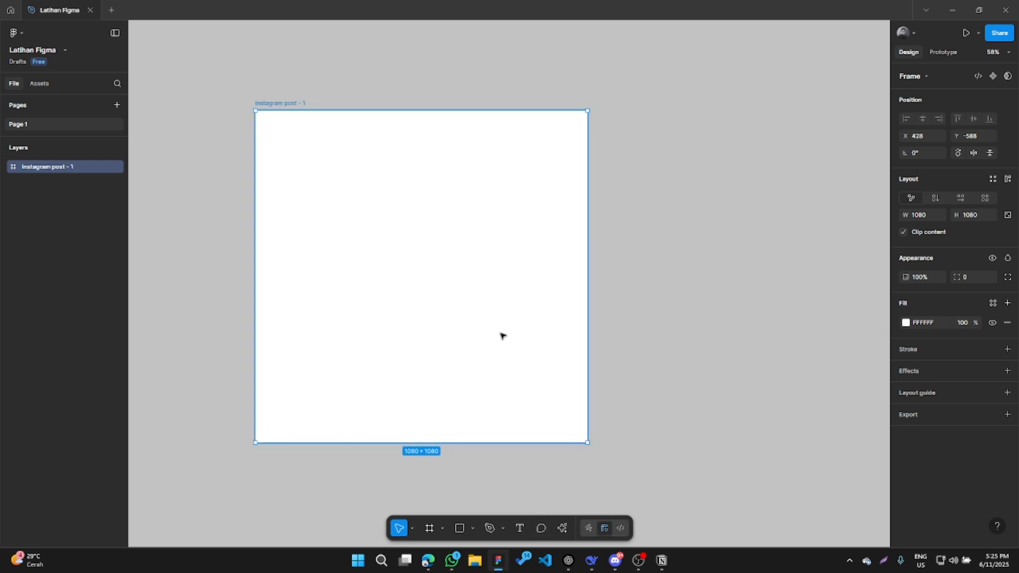
click(519, 528)
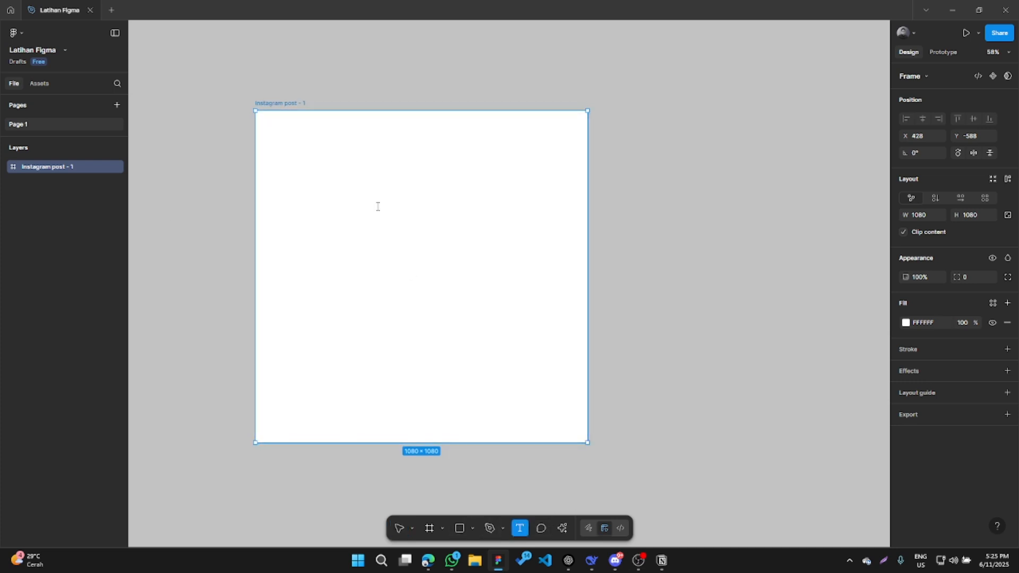
click(378, 206)
text(retetetest)
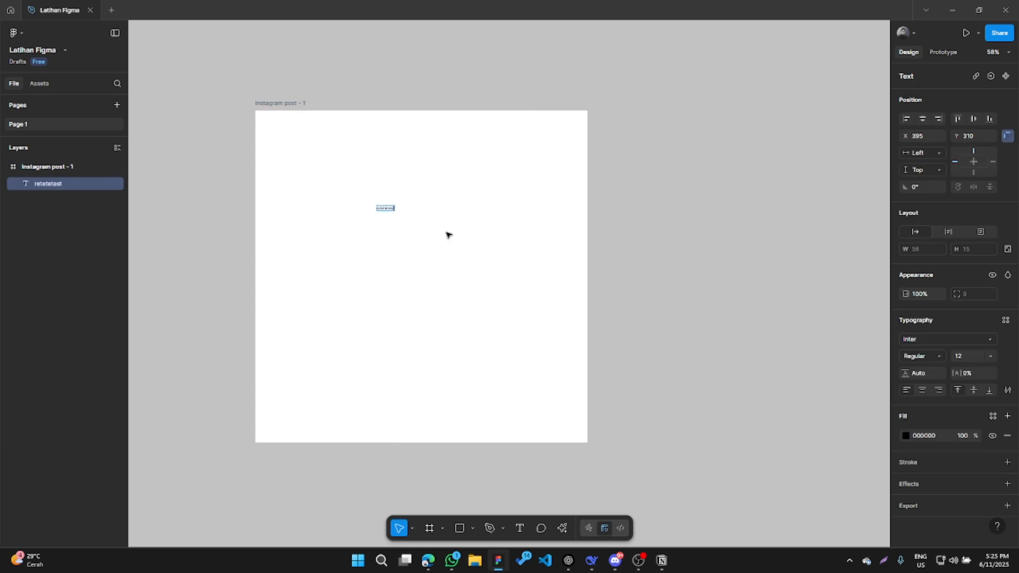
key(Escape)
Increase the font size of the "retetetest" text to 62.
key(ctrl+shift+period)
key(ctrl+shift+period)
key(ctrl+shift+period)
key(ctrl+shift+period)
key(ctrl+shift+period)
key(ctrl+shift+period)
key(ctrl+shift+period)
key(ctrl+shift+period)
key(ctrl+shift+period)
key(ctrl+shift+period)
key(ctrl+shift+period)
key(ctrl+shift+period)
key(ctrl+shift+period)
key(ctrl+shift+period)
key(ctrl+shift+period)
key(ctrl+shift+period)
key(ctrl+shift+period)
key(ctrl+shift+period)
key(ctrl+shift+period)
key(ctrl+shift+period)
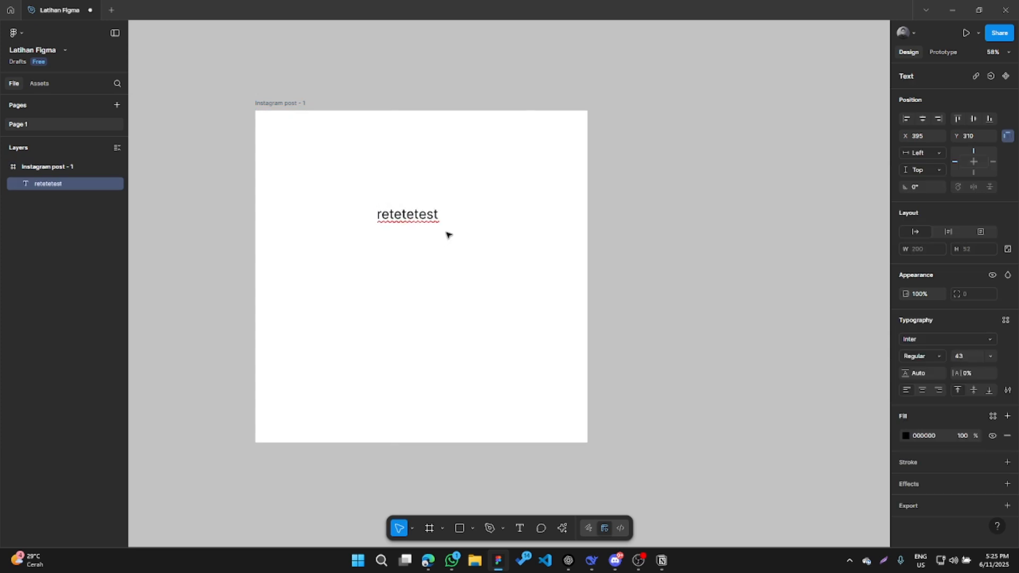
key(ctrl+shift+period)
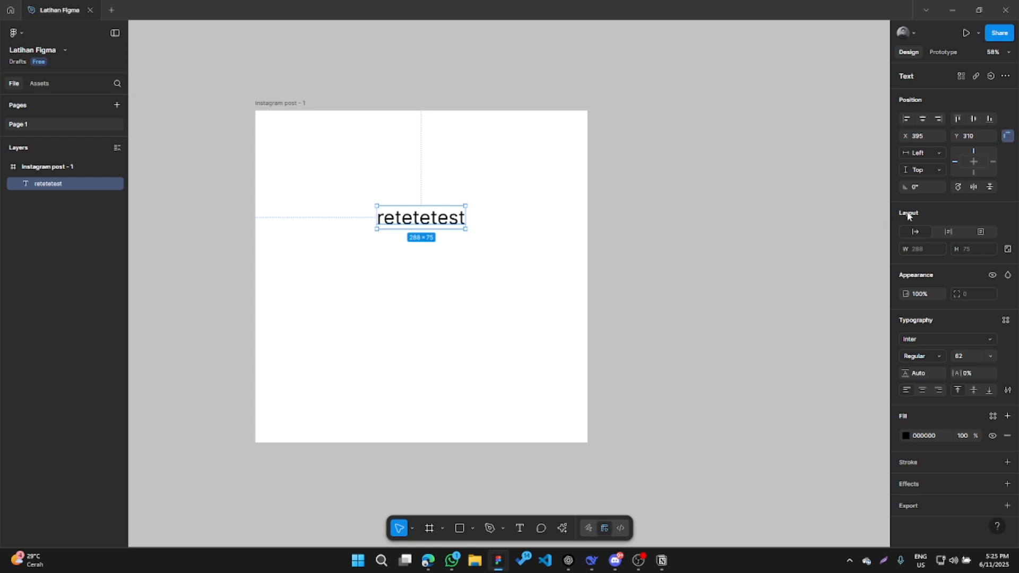
Try flipping the "retetetest" text horizontally and vertically, restoring its orientation each time.
click(973, 188)
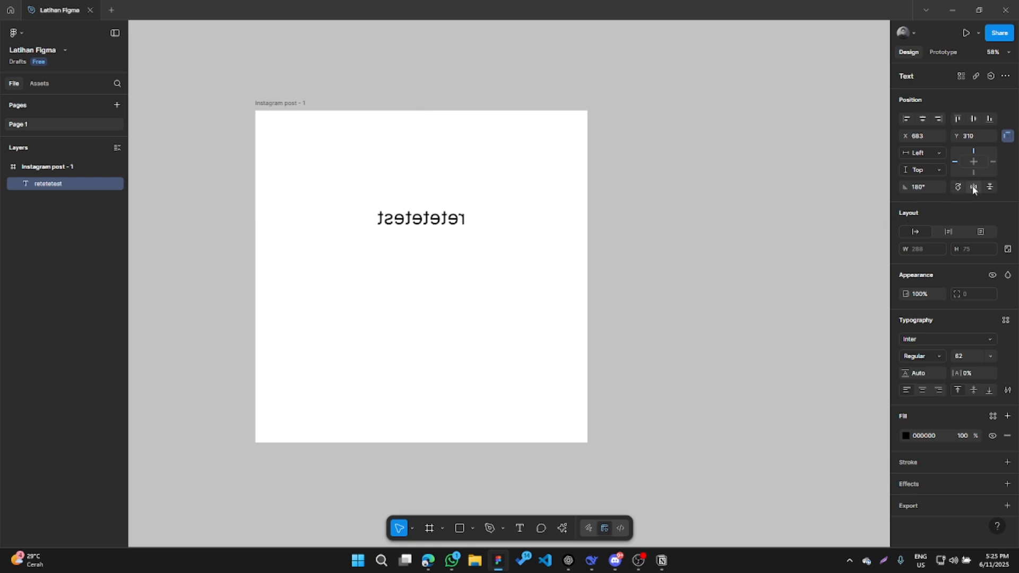
click(973, 187)
click(973, 187)
click(973, 188)
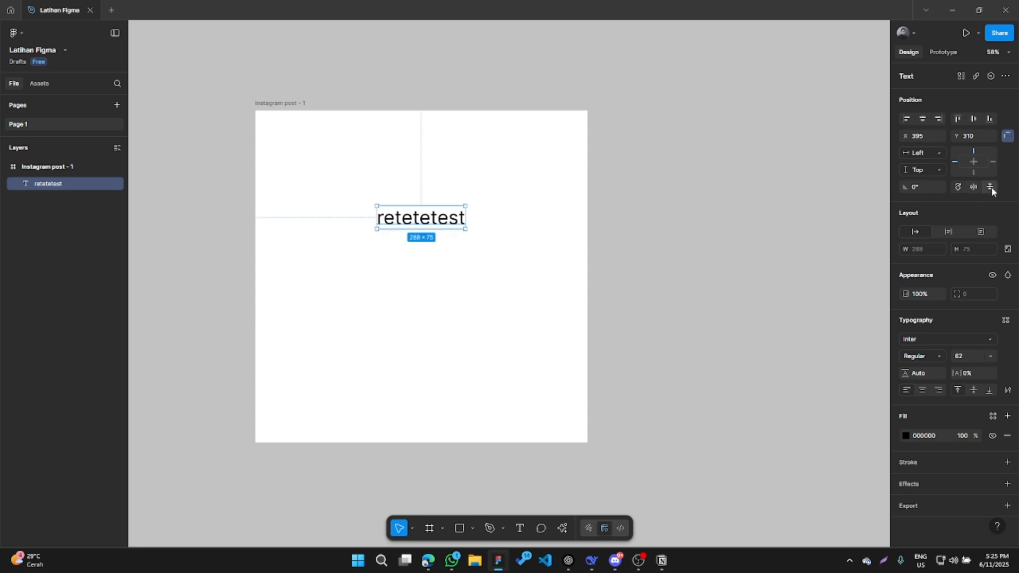
click(991, 187)
click(990, 187)
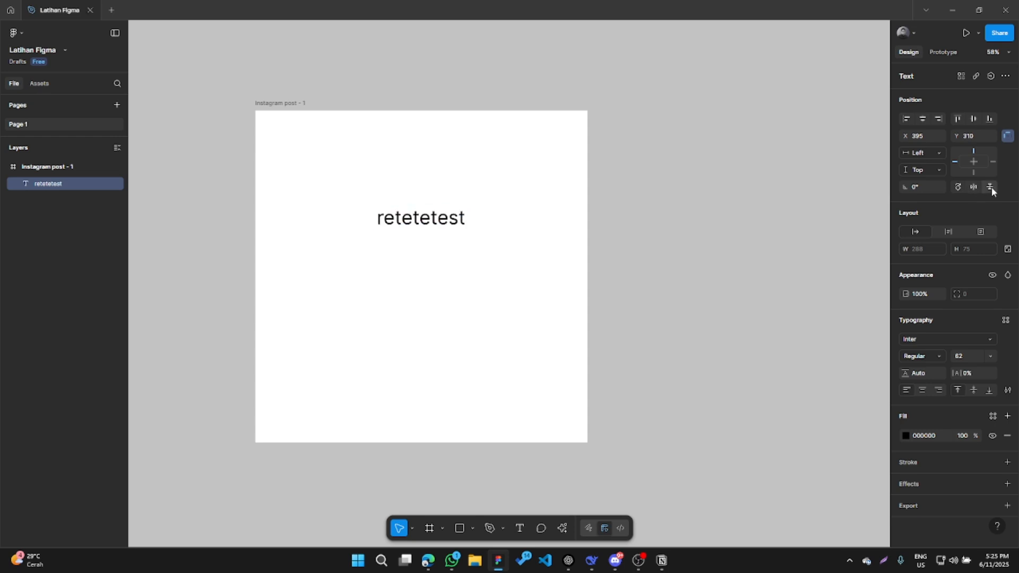
Move the "retetetest" text down within the frame to about X 386, Y 465, and deselect it.
click(382, 216)
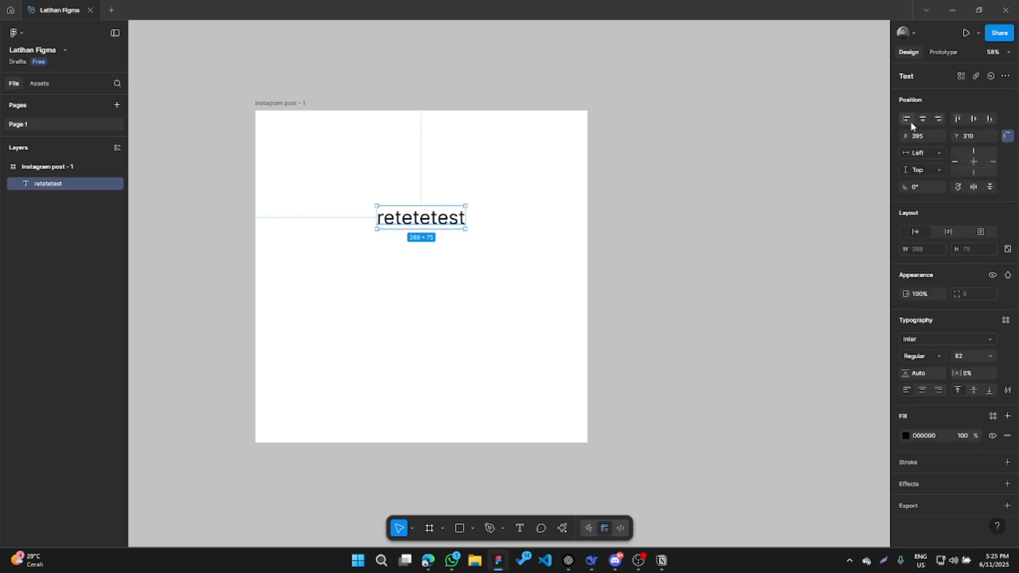
drag(430, 220, 439, 266)
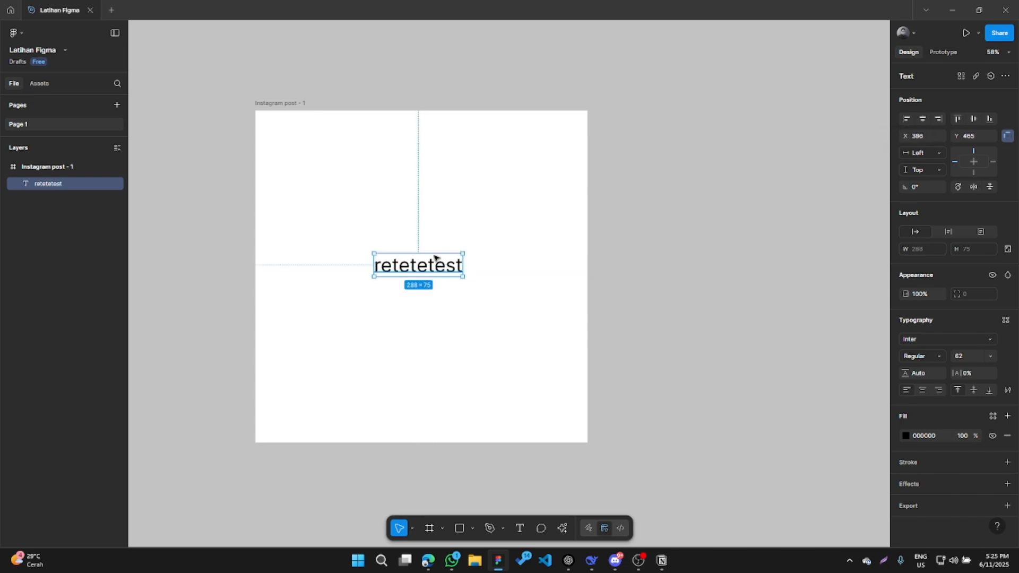
click(271, 105)
click(212, 149)
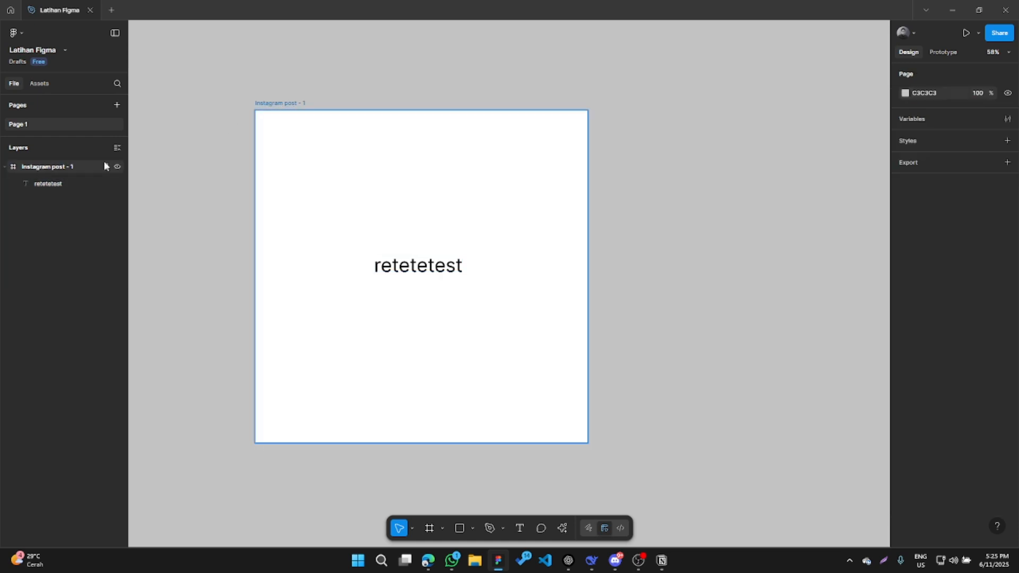
Align the text to the frame's left edge, horizontal centre and right edge in turn, and finish with it centred horizontally.
click(428, 270)
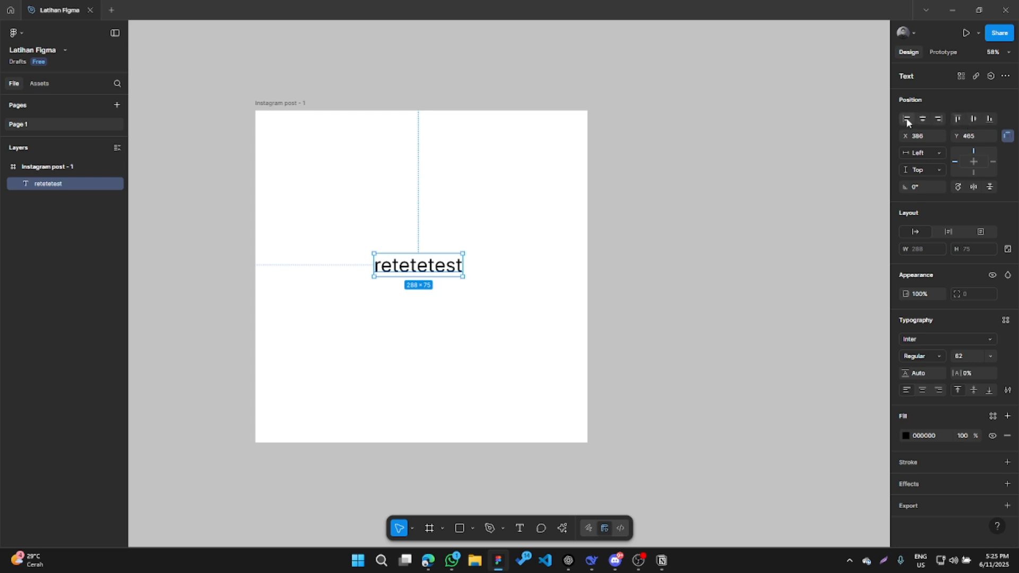
click(907, 120)
click(923, 120)
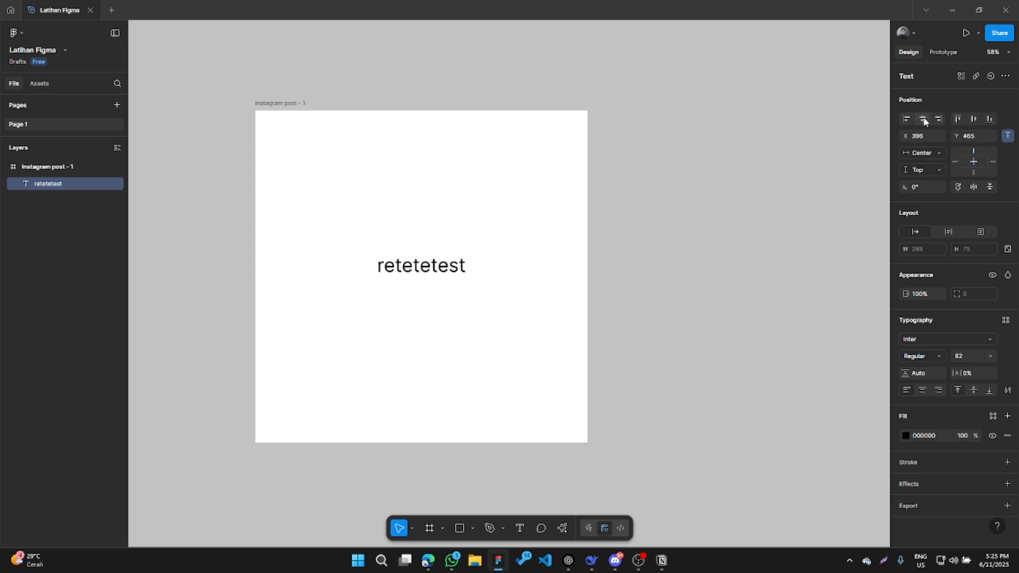
click(937, 120)
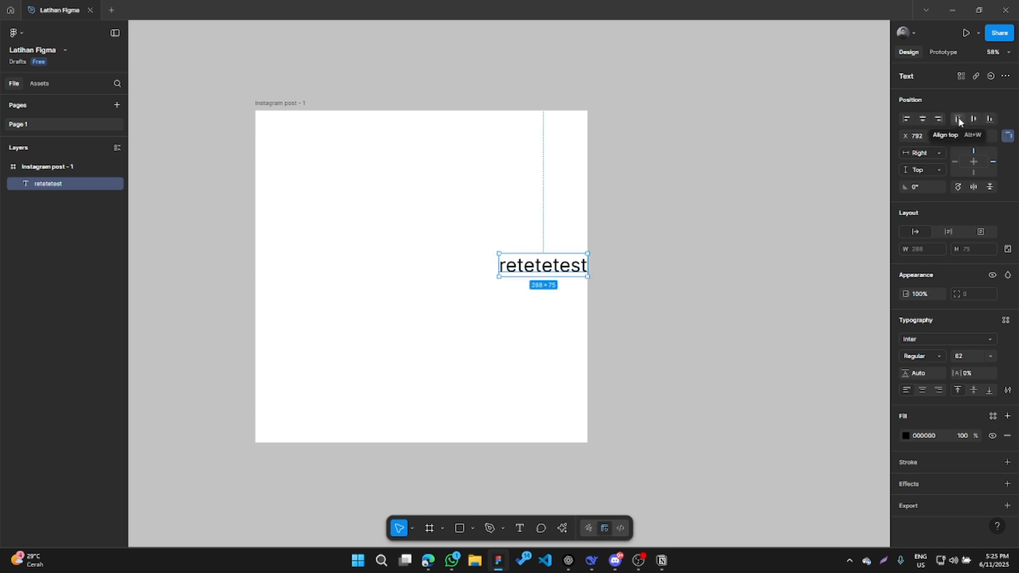
click(922, 119)
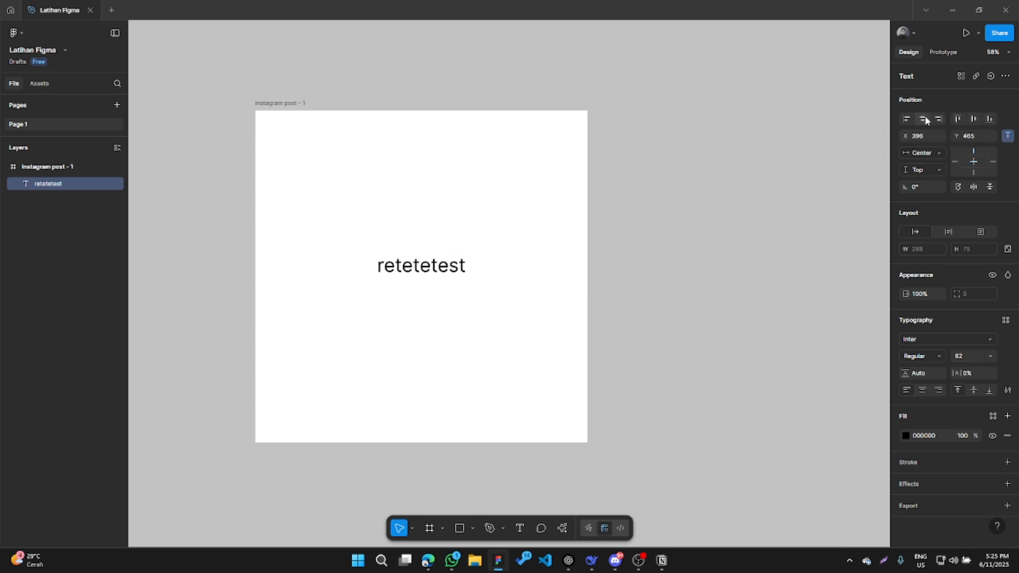
Align the text to the frame's top, vertical centre and bottom edge in turn.
click(955, 120)
click(973, 119)
click(991, 119)
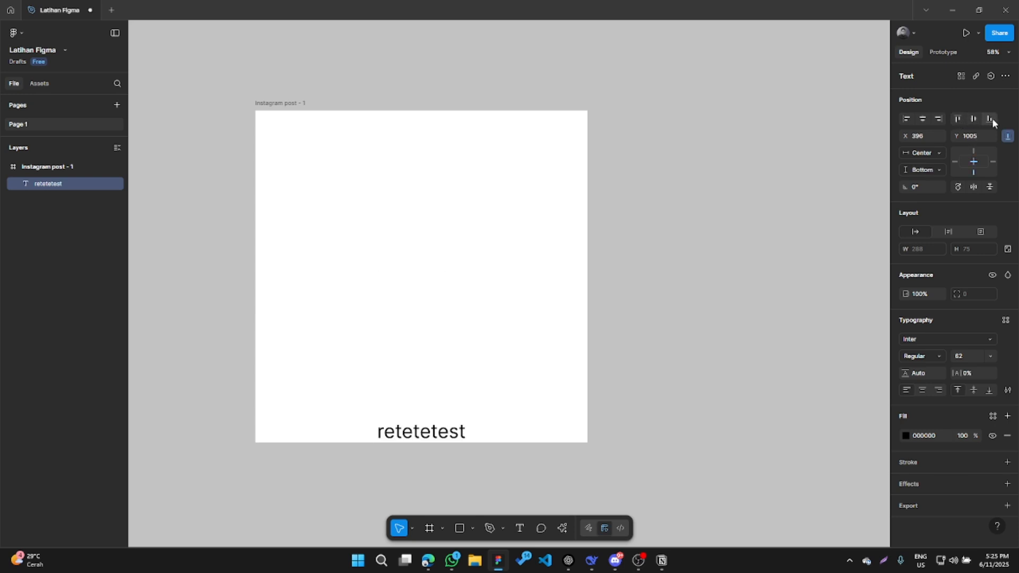
click(646, 319)
Move the "retetetest" text out of the frame onto the empty canvas, to about X 1760, Y -179.
click(448, 430)
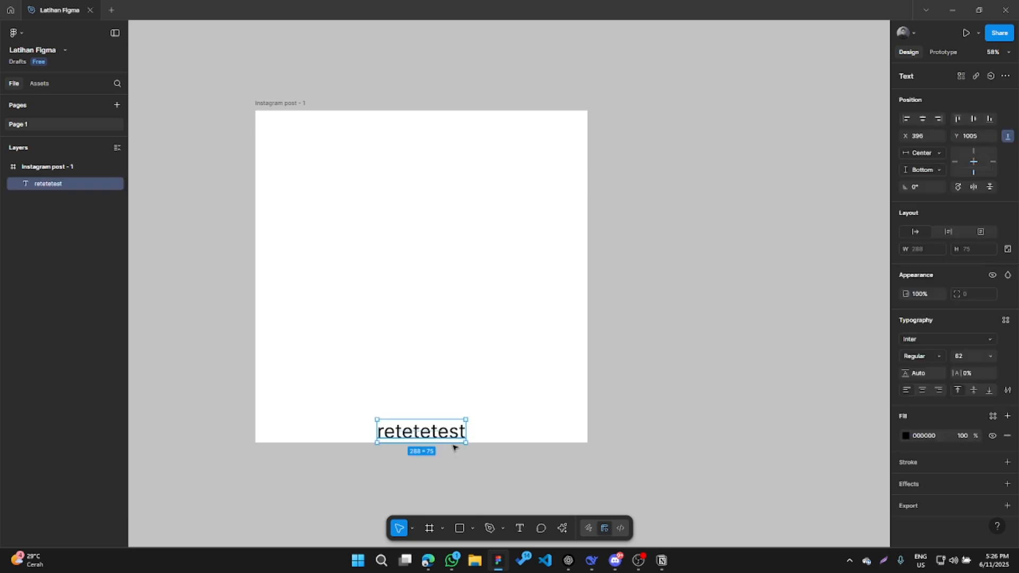
drag(451, 437, 725, 199)
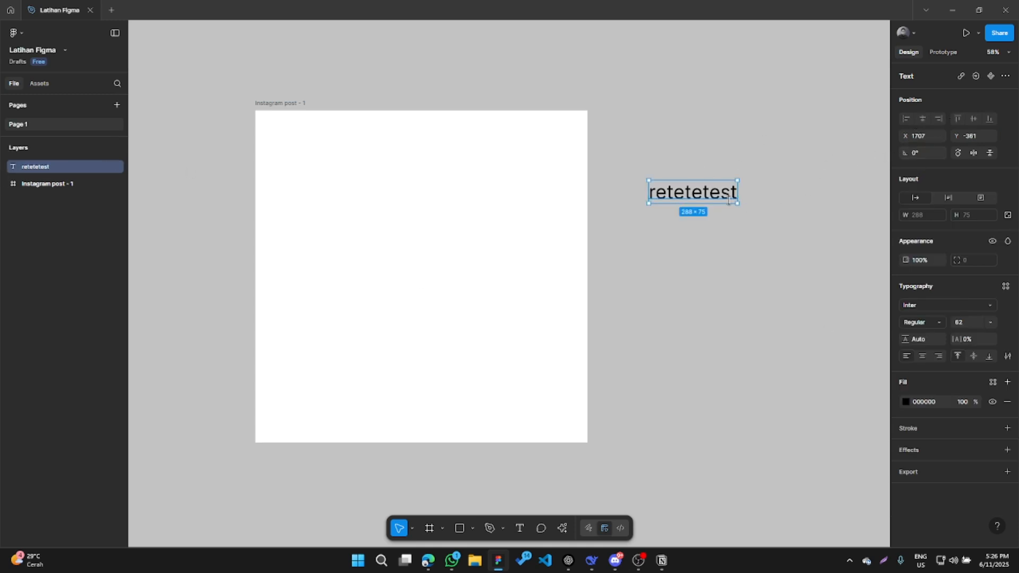
click(749, 242)
drag(711, 197, 679, 250)
drag(740, 303, 694, 279)
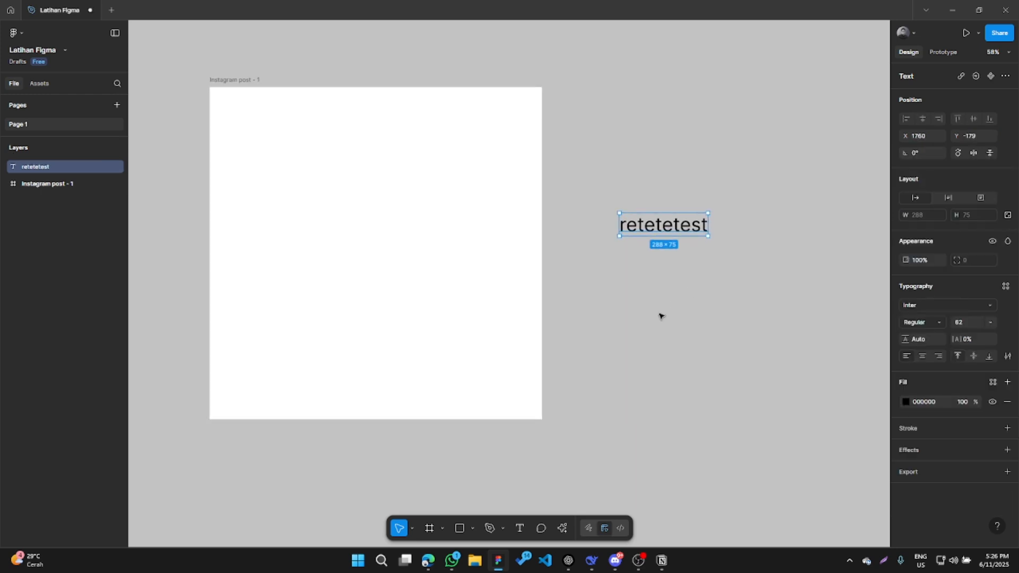
Move the "retetetest" text back into the Instagram post frame near its centre, and deselect it.
click(660, 312)
click(659, 232)
drag(659, 232, 382, 272)
click(691, 252)
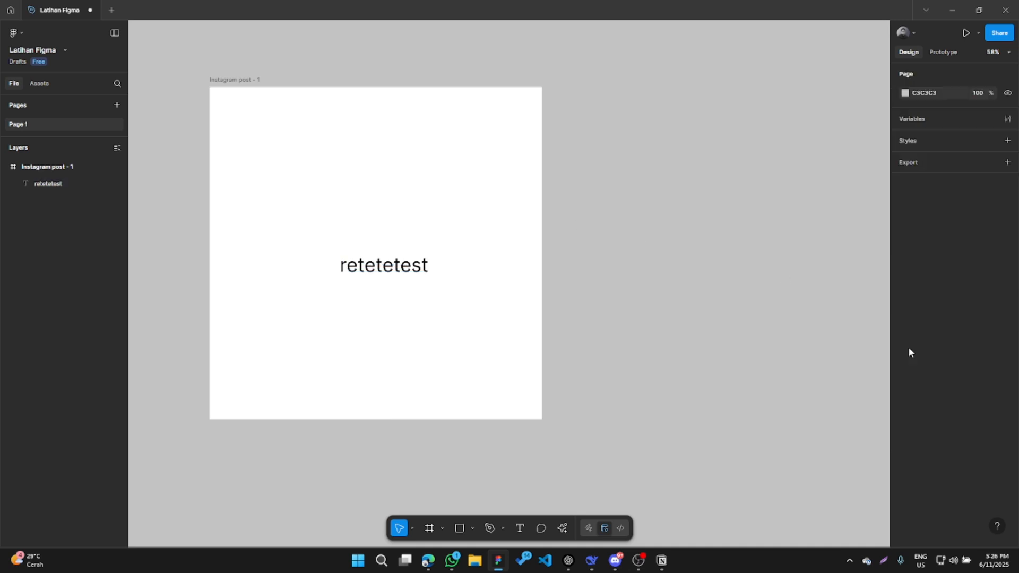
Try resizing the Instagram post frame to 2000 × 300, and undo the resize.
click(235, 80)
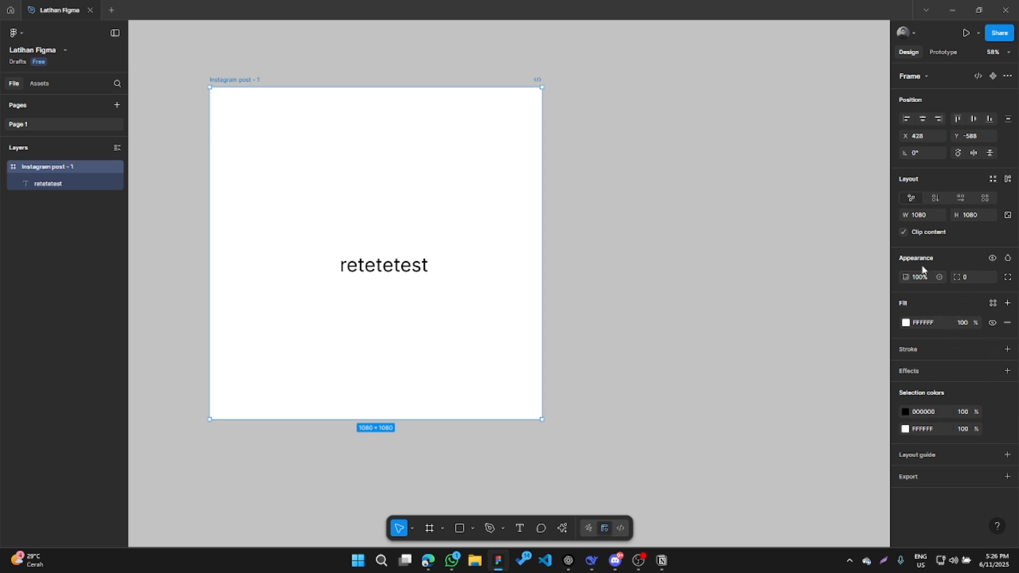
click(921, 217)
click(972, 218)
click(926, 216)
click(971, 218)
click(923, 216)
text(2000)
key(Tab)
text(300)
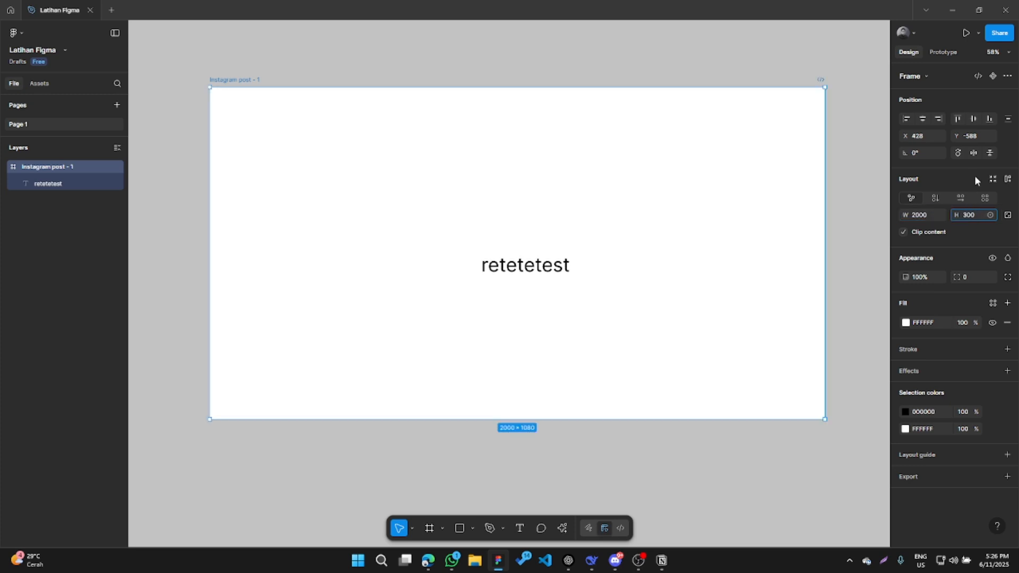
key(Return)
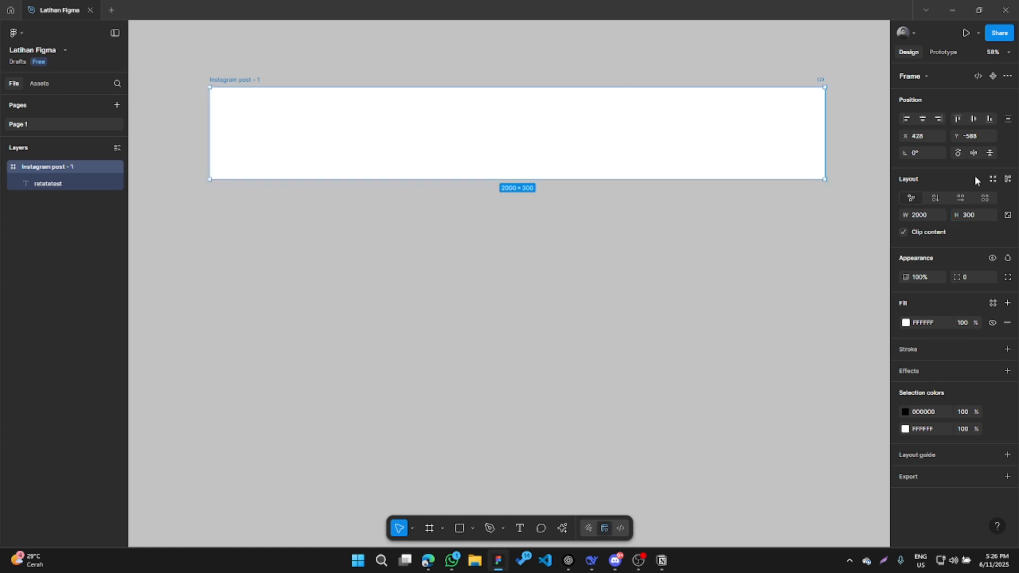
click(667, 391)
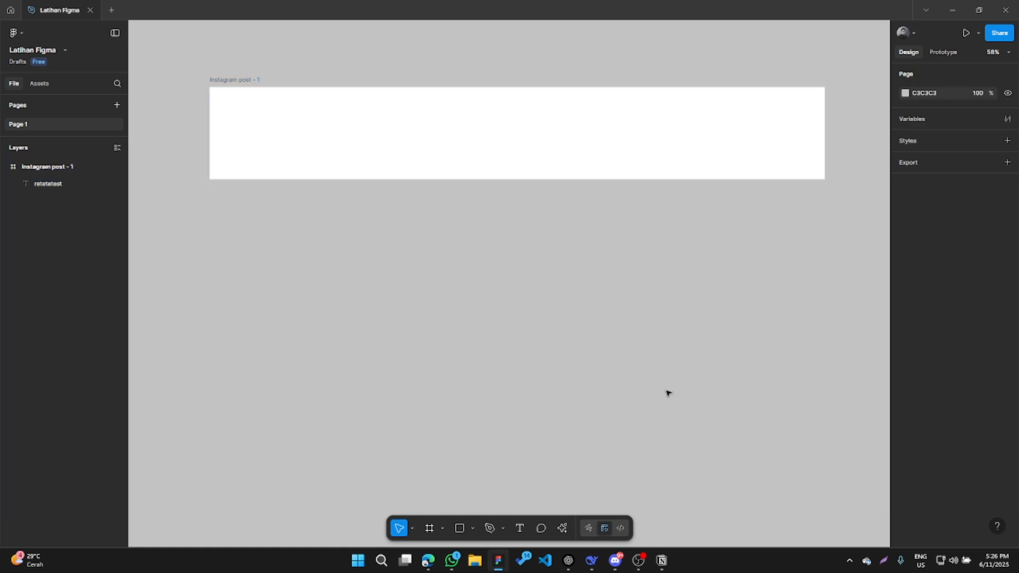
key(ctrl+z)
key(ctrl+z)
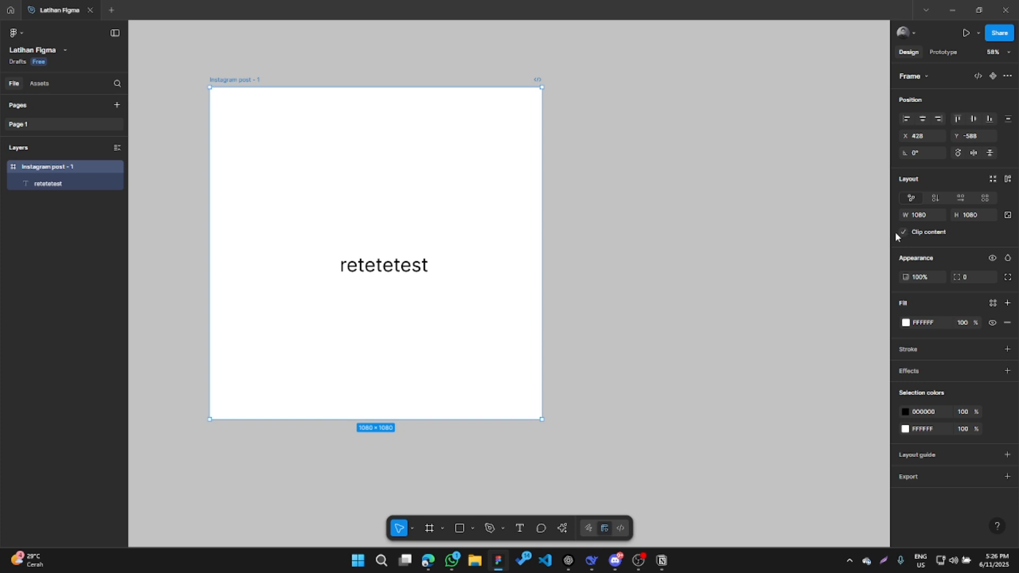
Try setting the Instagram post frame's opacity to 50%, and undo the change.
click(925, 279)
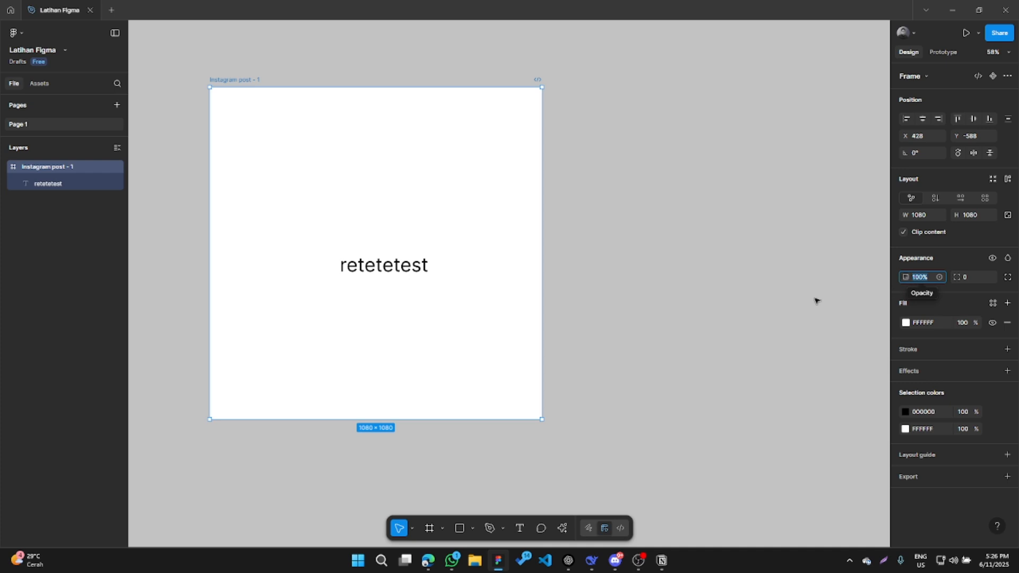
text(50)
key(Return)
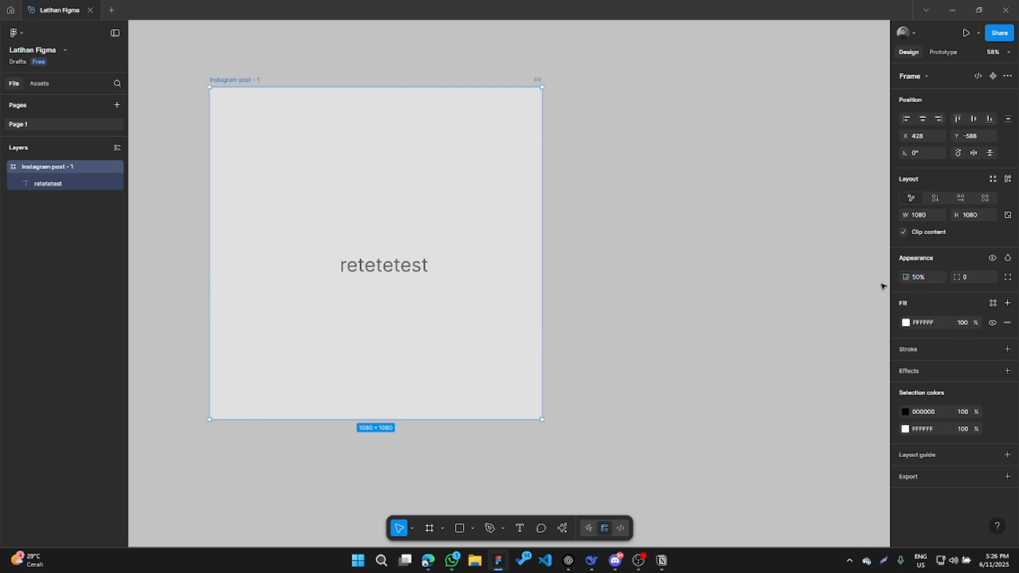
key(ctrl+z)
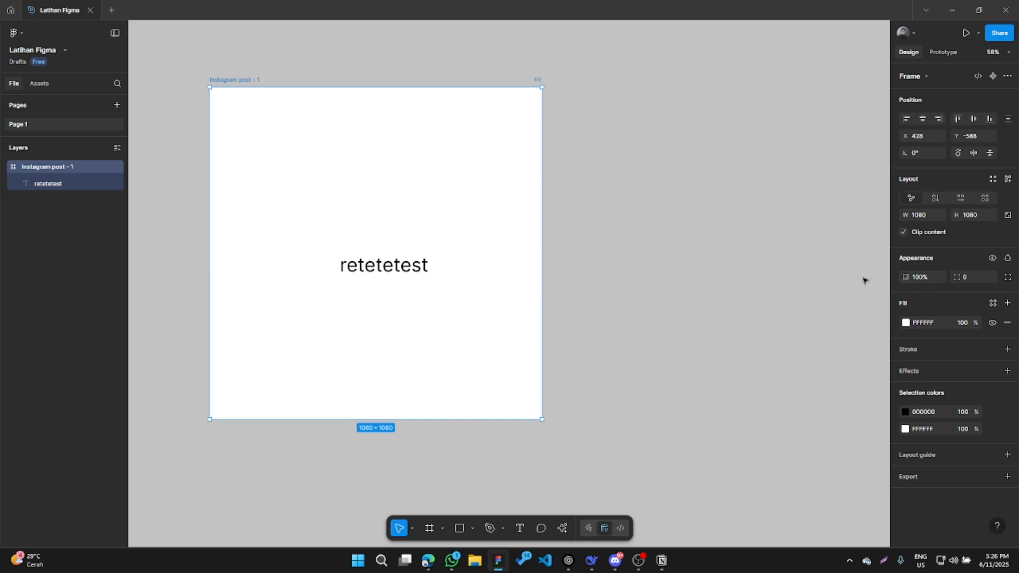
Change the Instagram post frame's solid fill to the bright green 64D364.
click(905, 323)
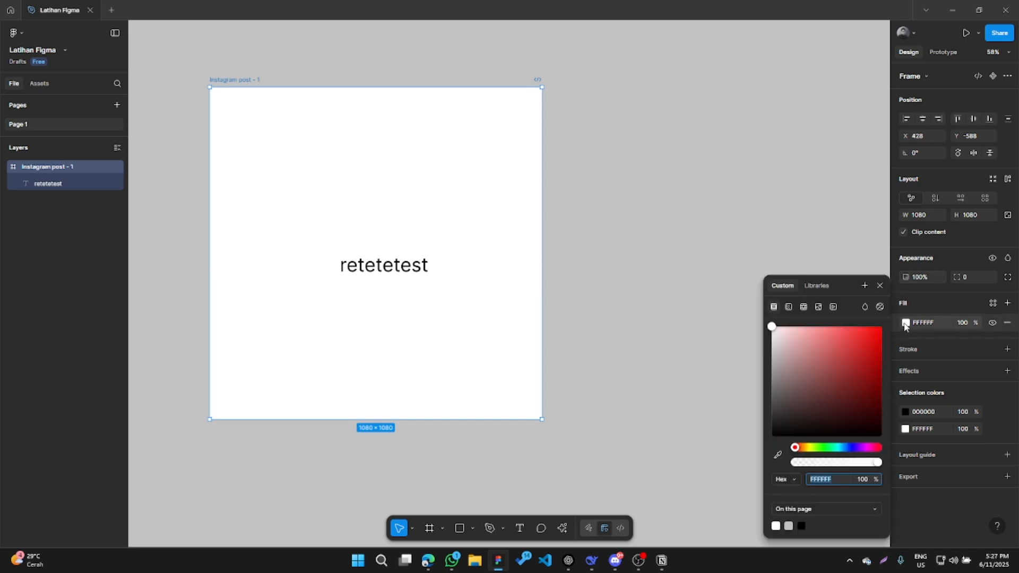
drag(831, 361, 806, 365)
drag(799, 451, 823, 447)
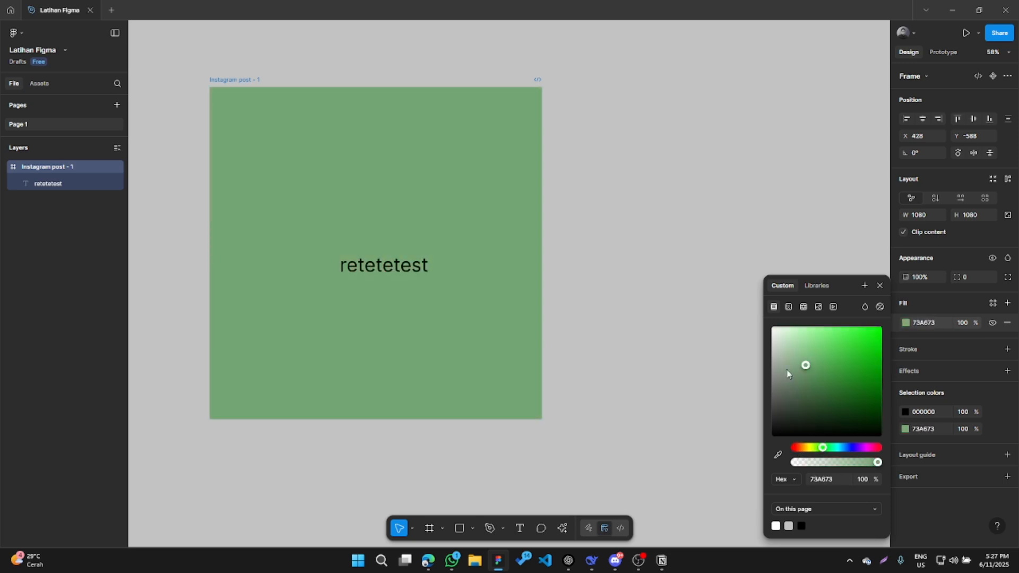
drag(801, 365, 771, 327)
drag(825, 366, 829, 345)
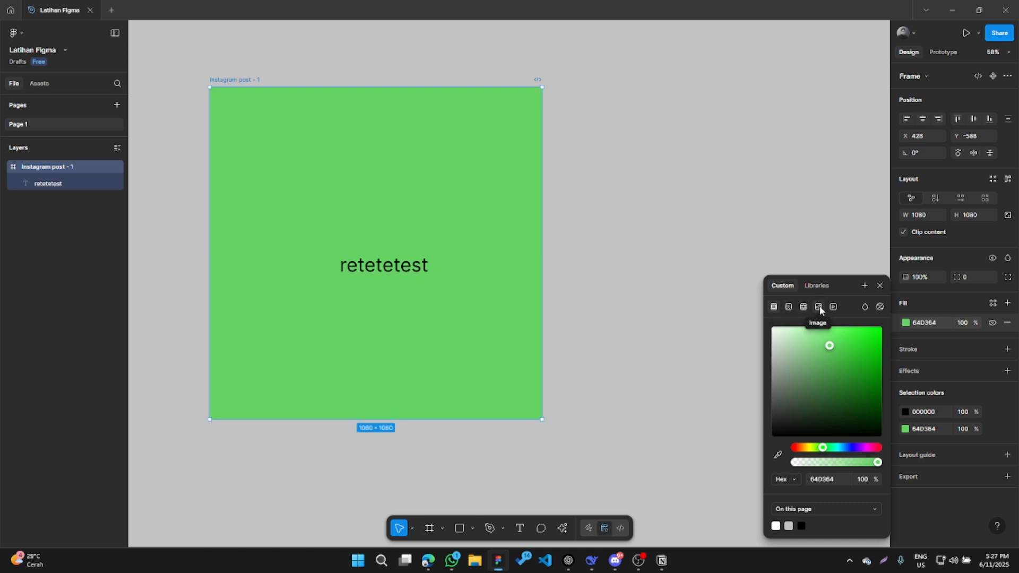
Change the frame's fill to a linear green gradient and shift its start point towards the frame's upper-left corner.
click(789, 308)
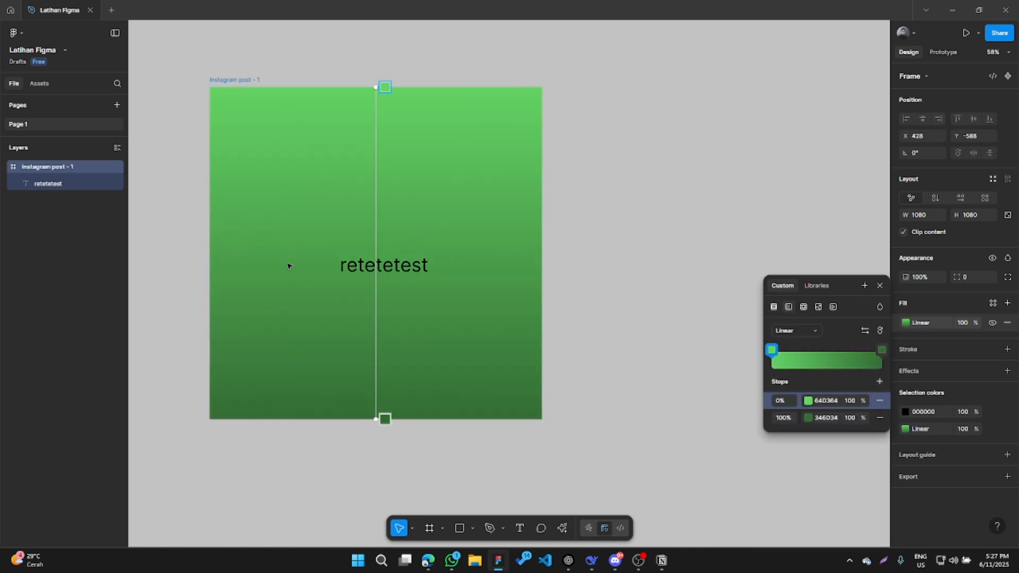
drag(385, 86, 289, 110)
click(879, 286)
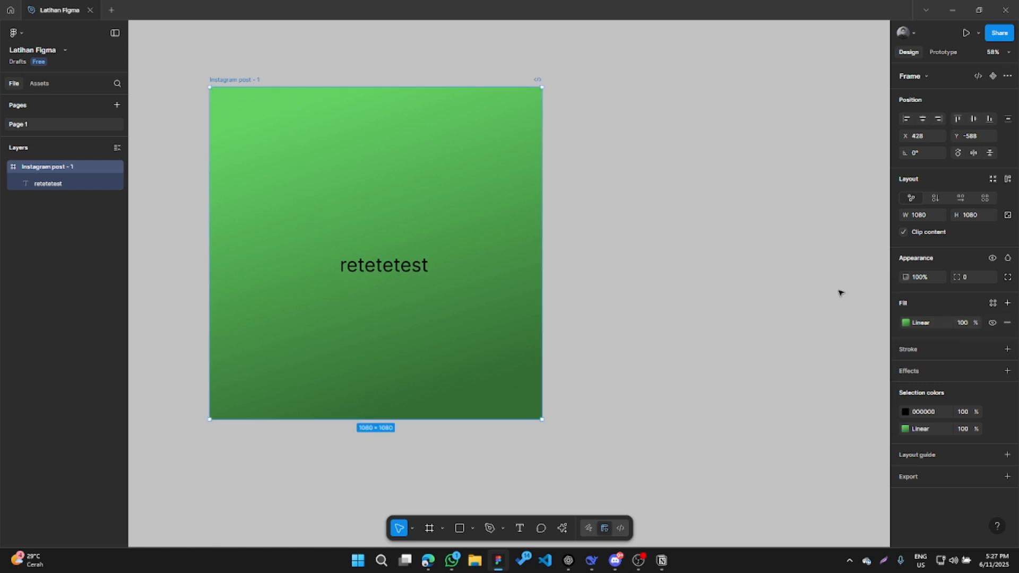
click(728, 266)
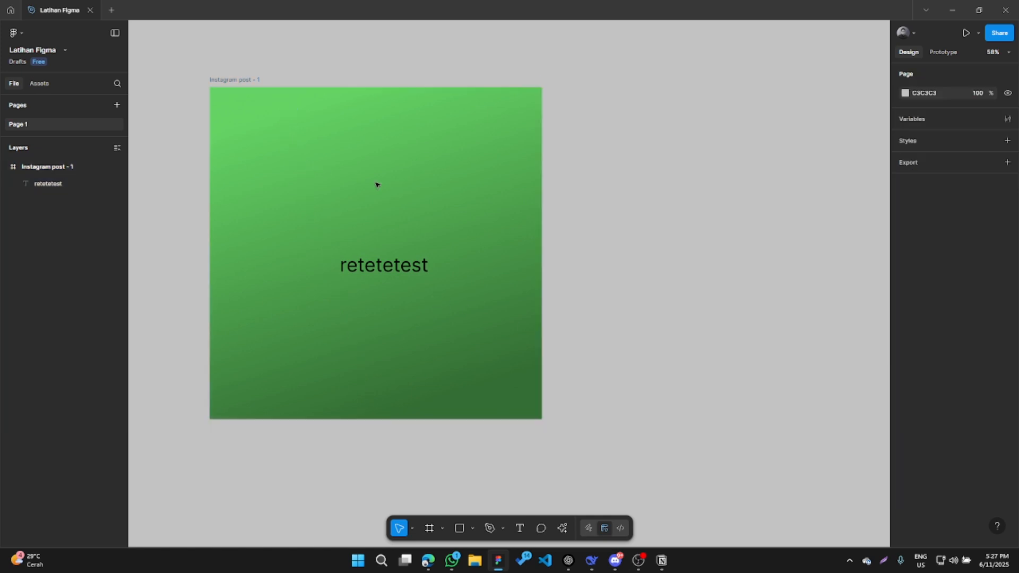
Add a black 000000 inside stroke with a weight of 9 to the Instagram post frame.
click(243, 84)
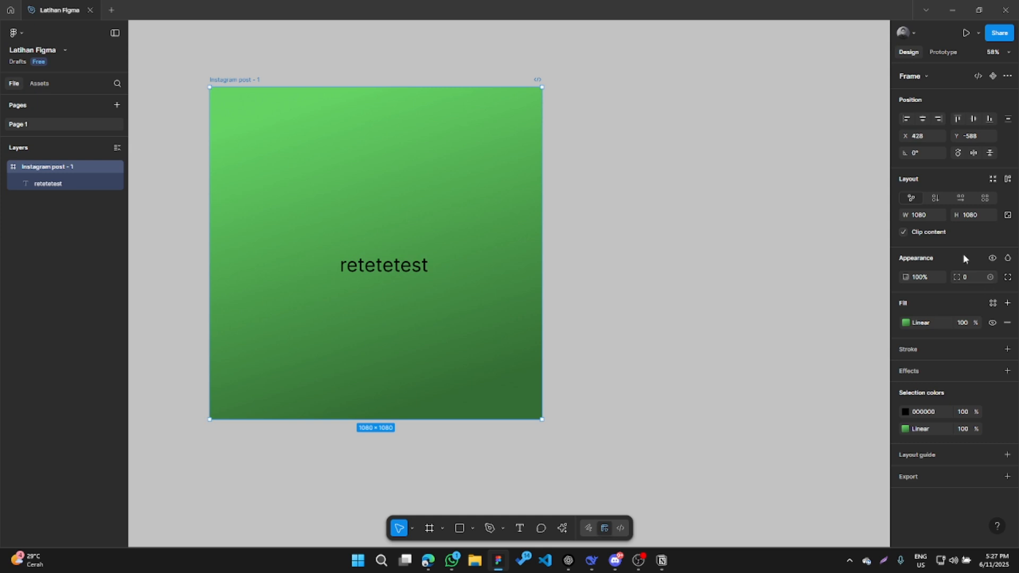
click(1008, 349)
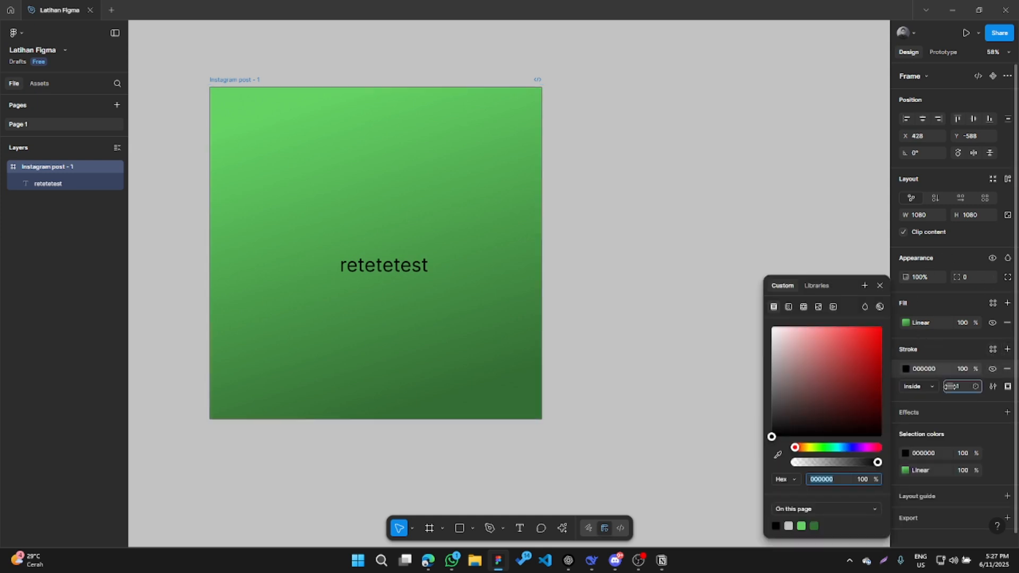
mouse_move(948, 386)
mouse_down()
mouse_move(975, 386)
mouse_move(948, 386)
mouse_up()
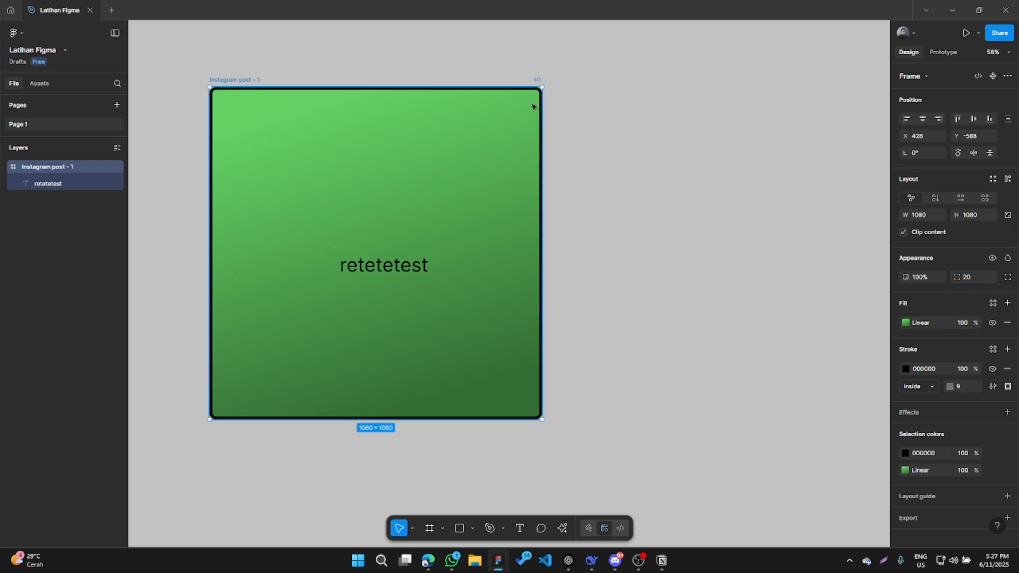
Set the Instagram post frame's corner radius to 200.
scroll(555, 98, up, 3)
click(967, 277)
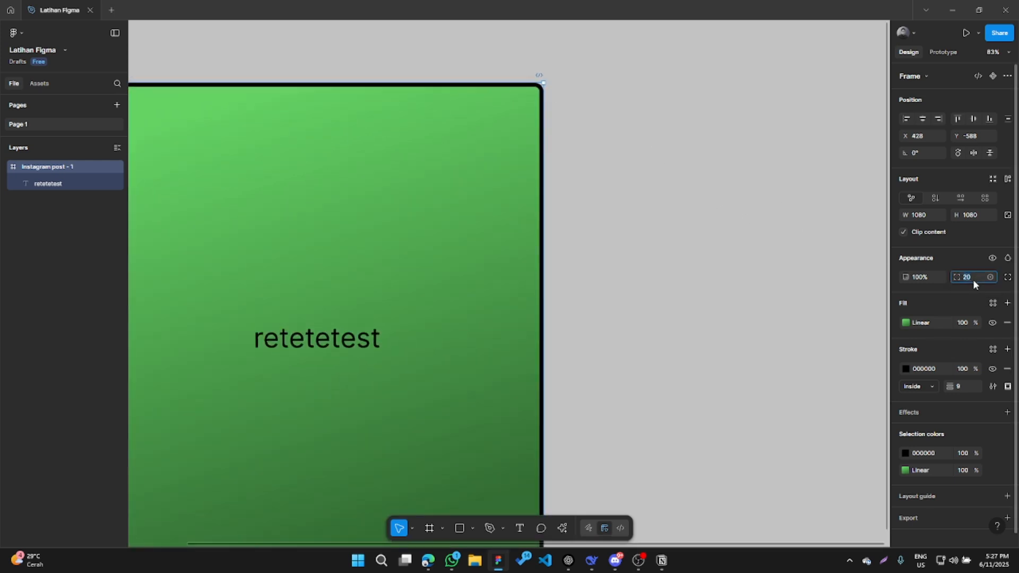
key(Return)
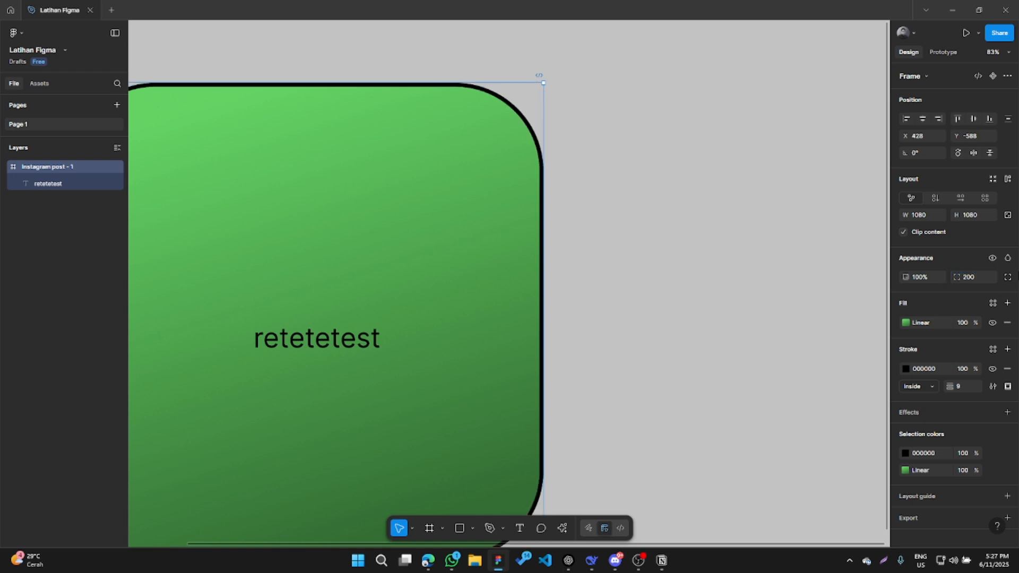
scroll(574, 285, down, 3)
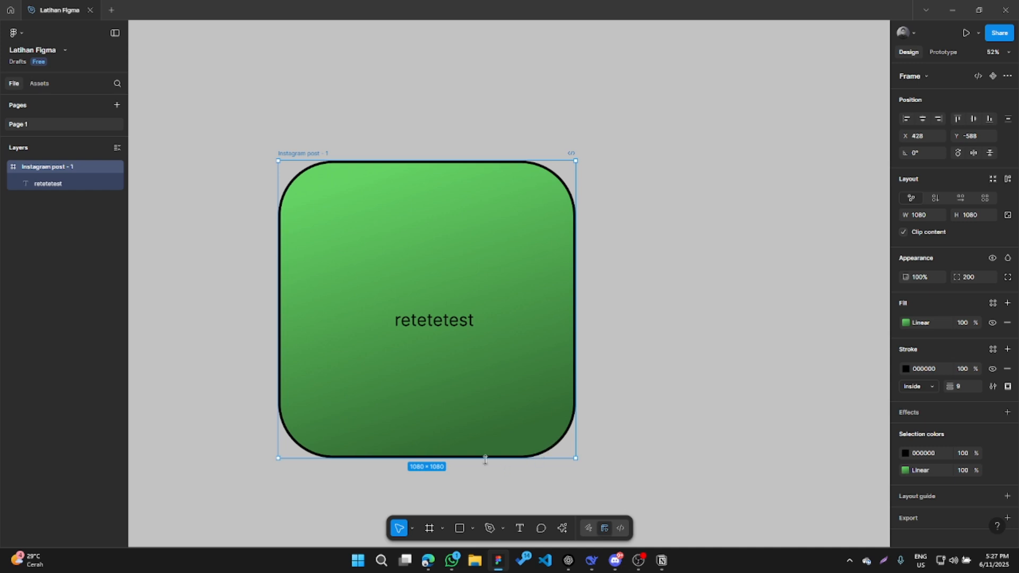
click(681, 410)
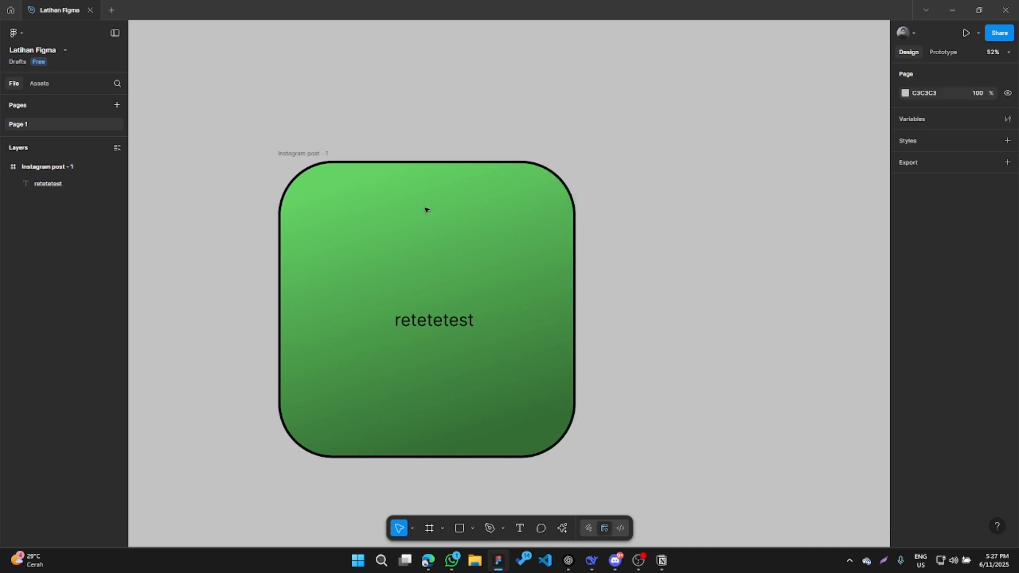
Add a drop shadow effect to the Instagram post frame and inspect it at the lower-right corner.
click(310, 155)
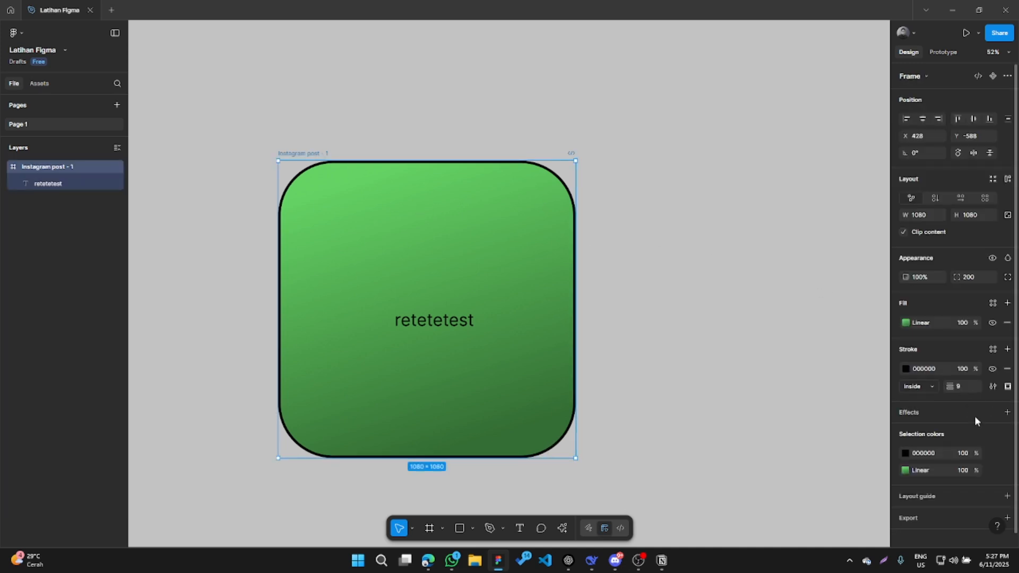
scroll(753, 269, down, 2)
scroll(752, 269, left, 1)
scroll(975, 414, down, 1)
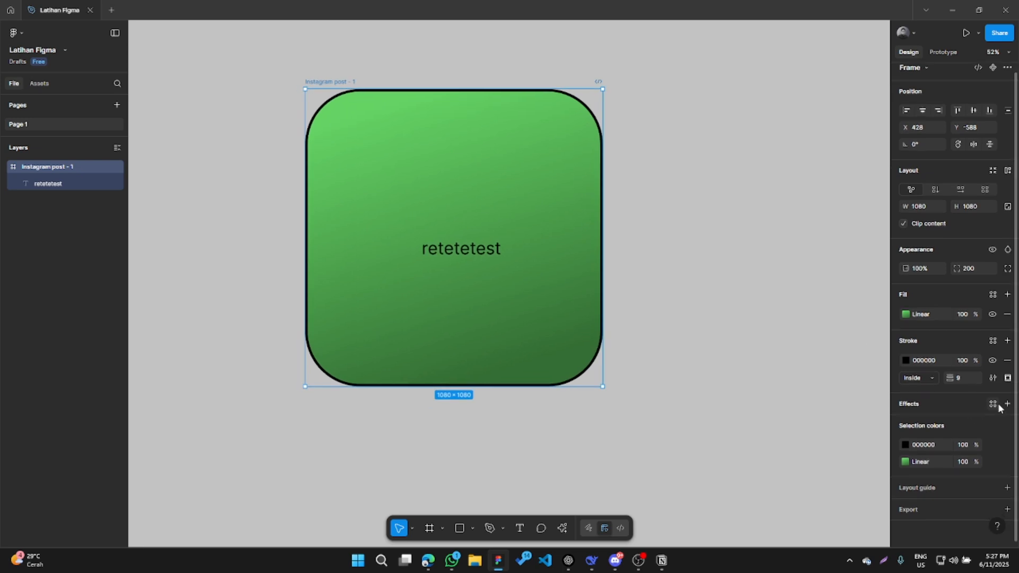
click(1006, 404)
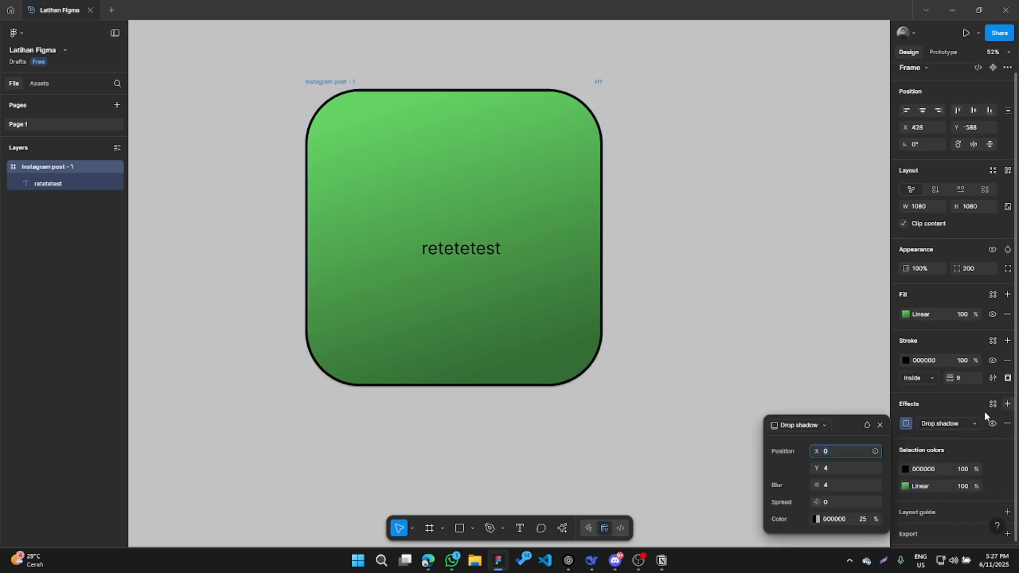
scroll(536, 389, up, 5)
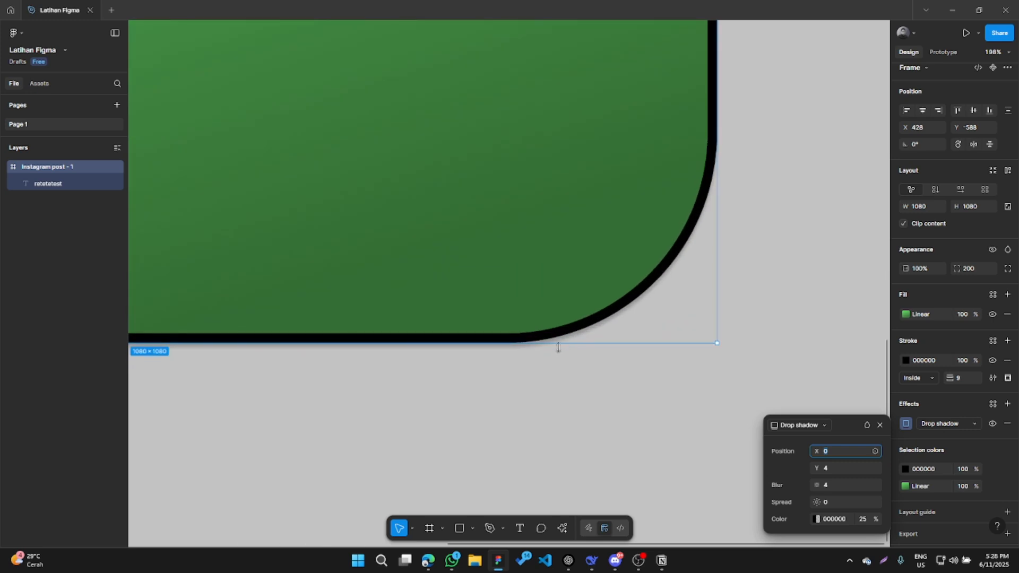
Switch the frame's effect to a layer blur, try a blur of 33, and undo that blur value.
click(938, 425)
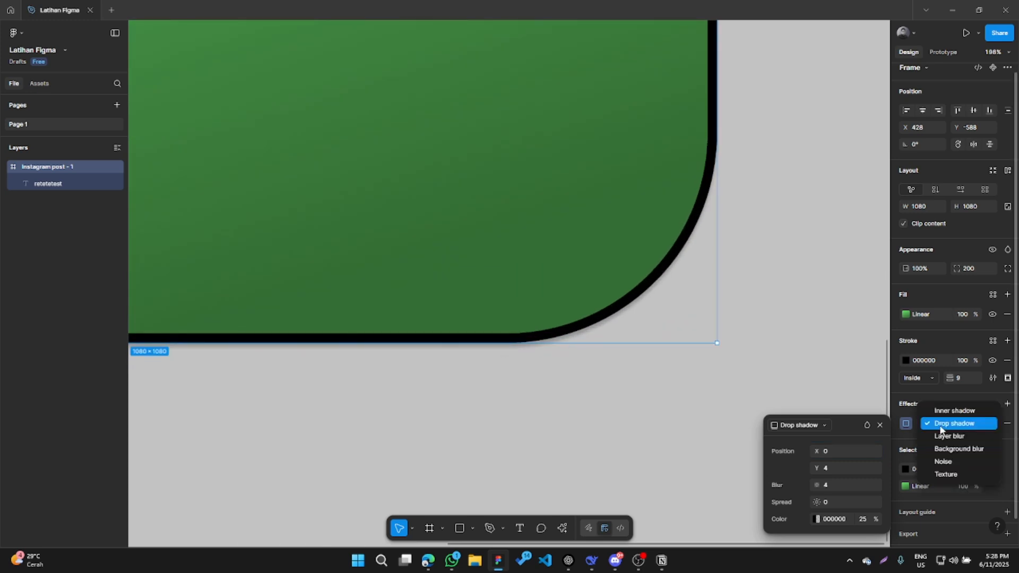
click(942, 436)
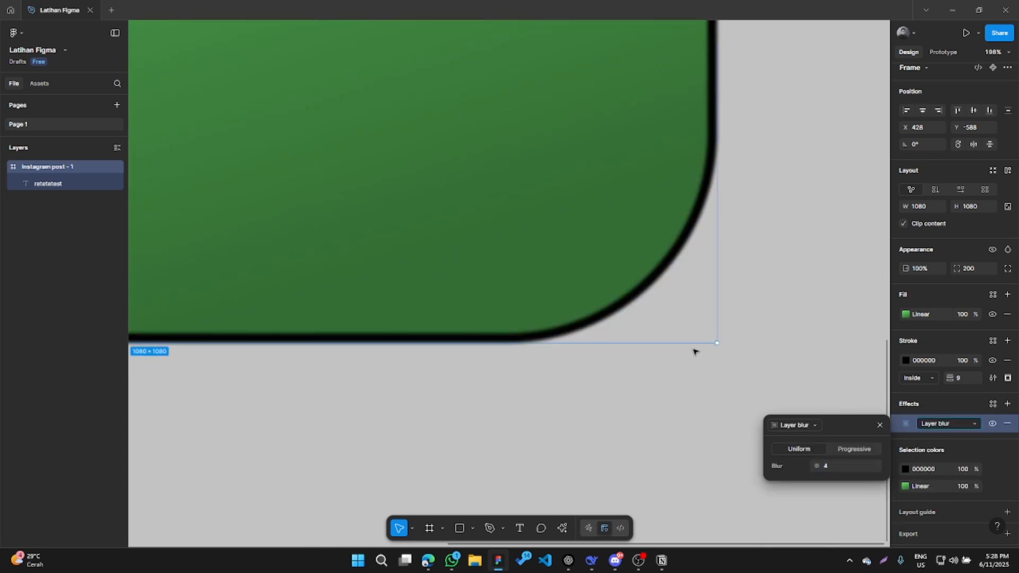
scroll(696, 350, down, 4)
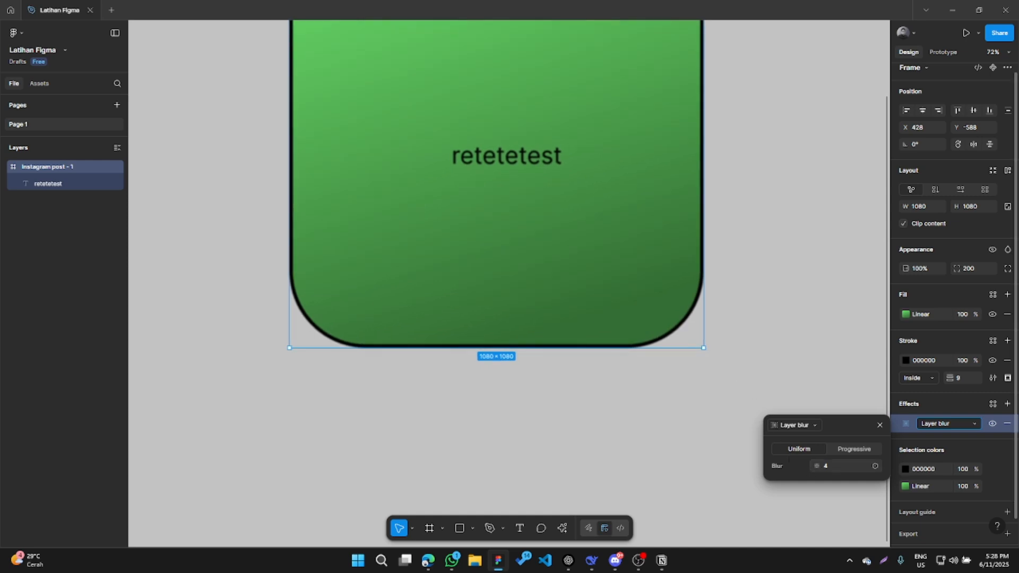
drag(788, 460, 732, 304)
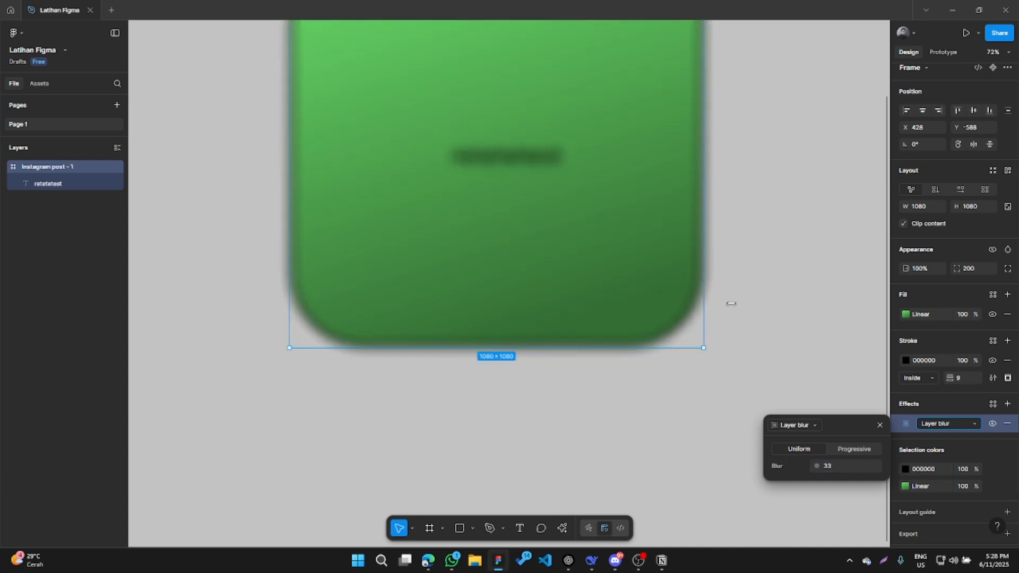
key(ctrl+z)
Change the frame's effect from layer blur to inner shadow.
click(944, 425)
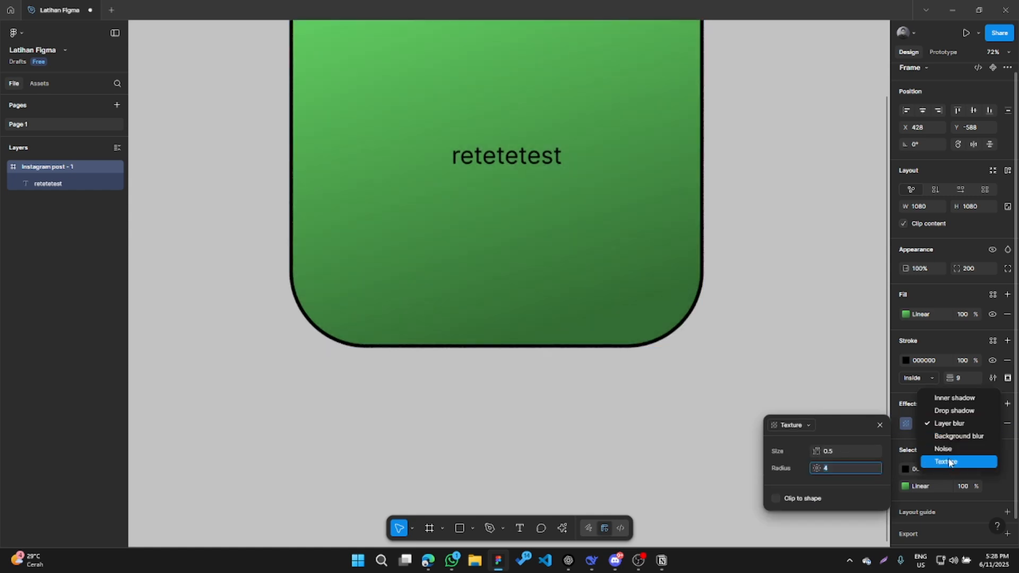
key(Up)
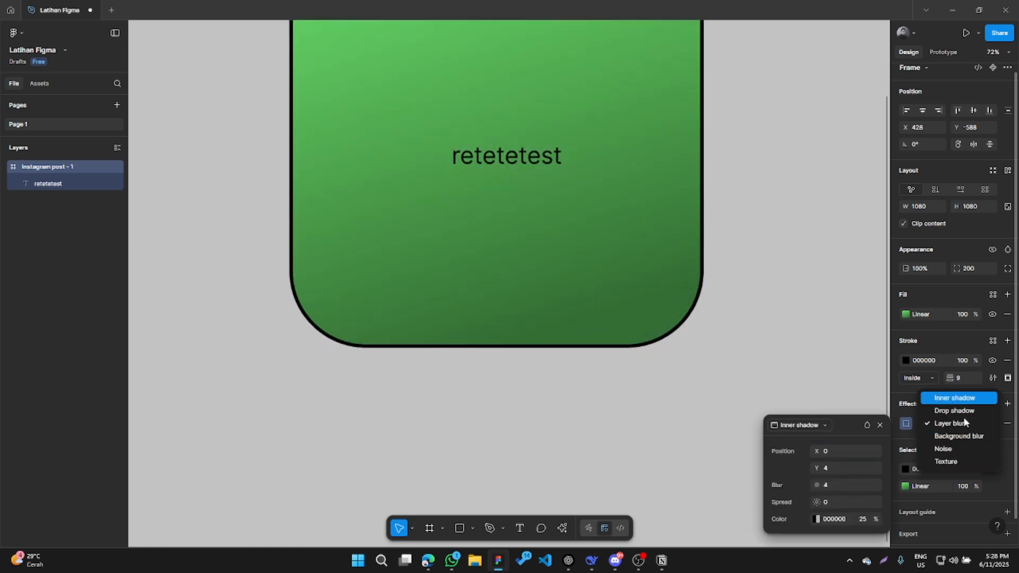
key(Return)
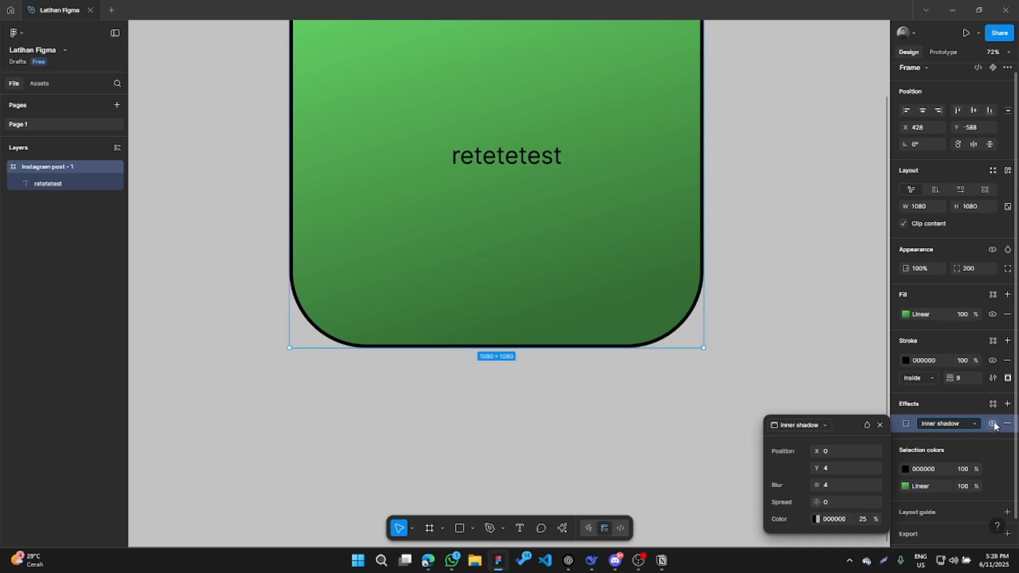
Toggle the inner shadow's visibility off and on, and remove the effect from the frame.
click(992, 424)
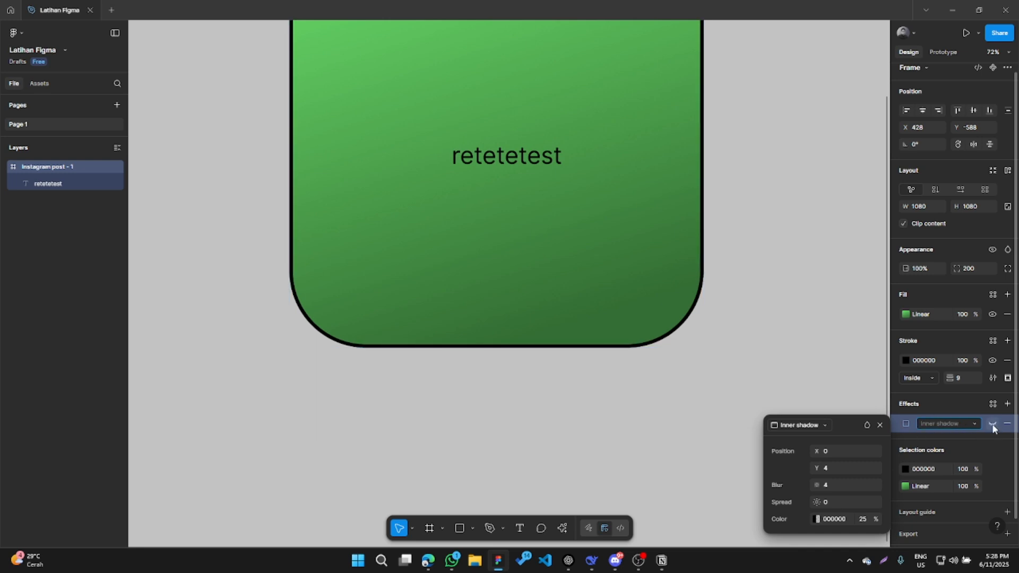
click(992, 424)
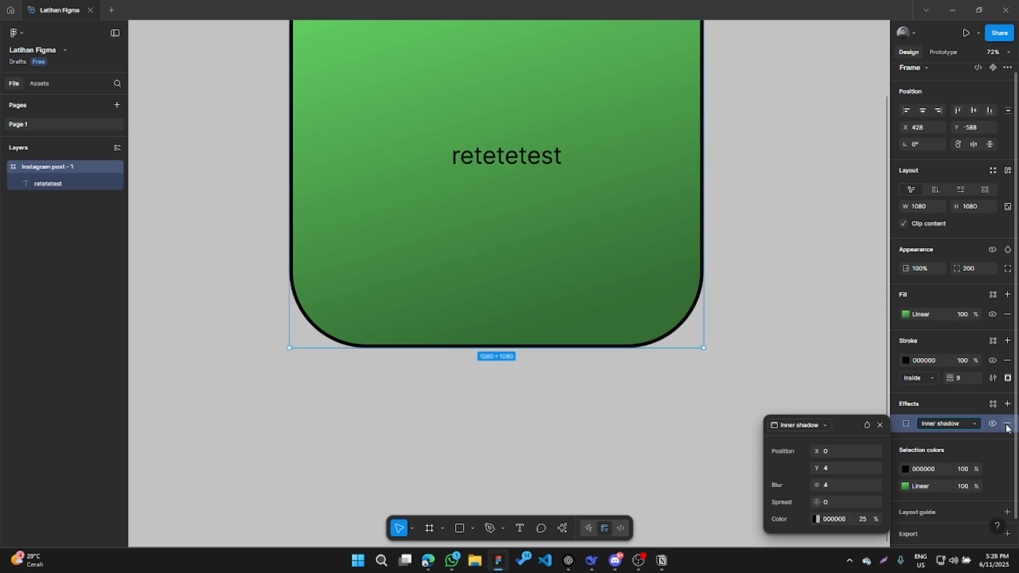
click(1007, 425)
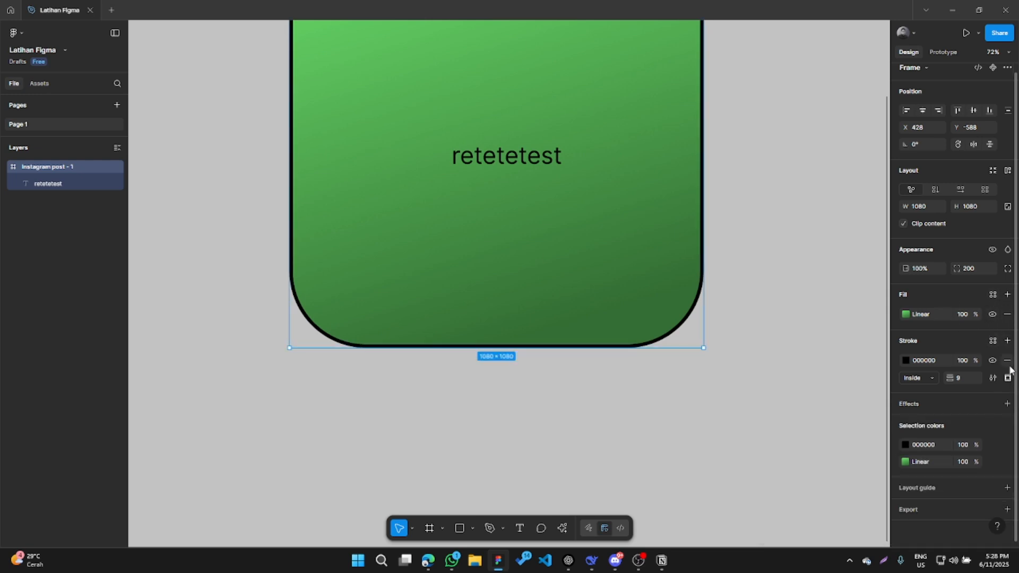
Add a layout guide of type Grid to the Instagram post frame and inspect its cells up close.
scroll(703, 448, down, 5)
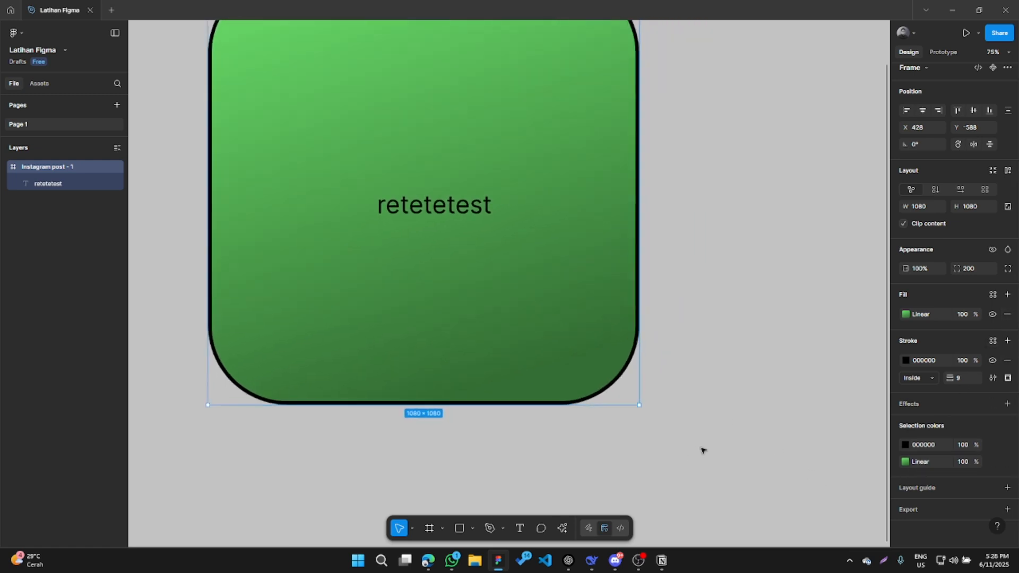
click(1006, 488)
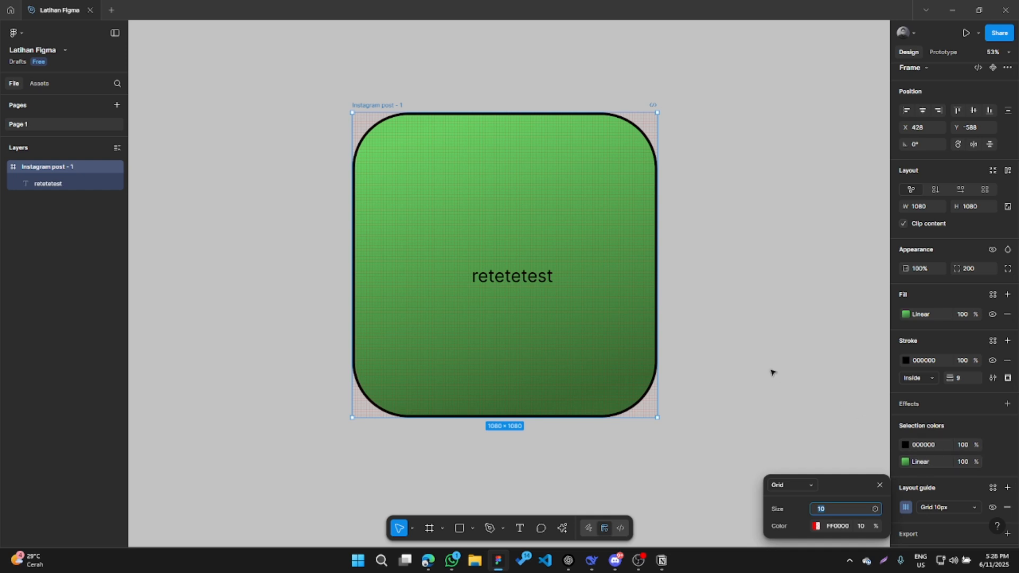
scroll(482, 298, up, 5)
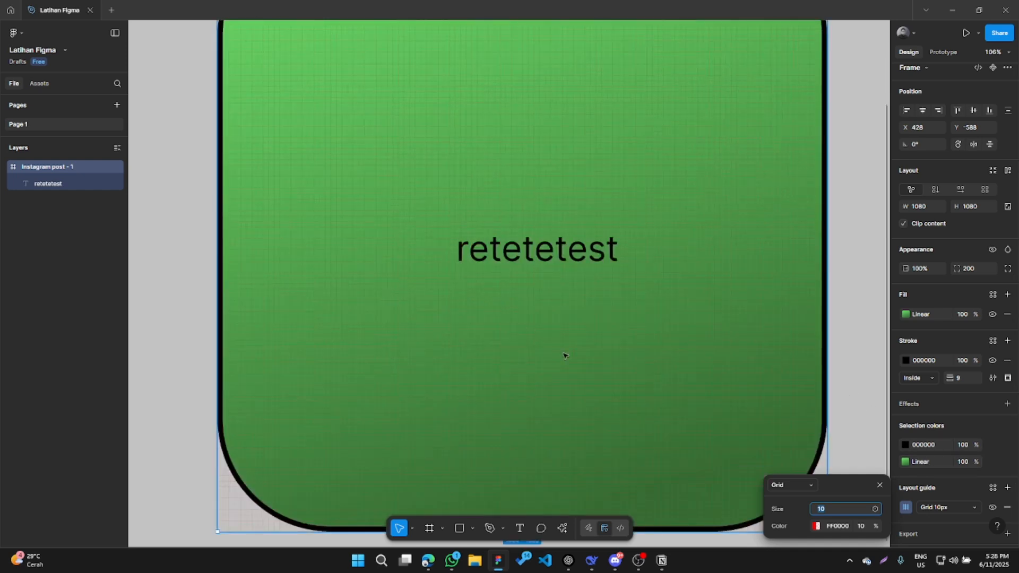
scroll(762, 380, right, 2)
click(835, 509)
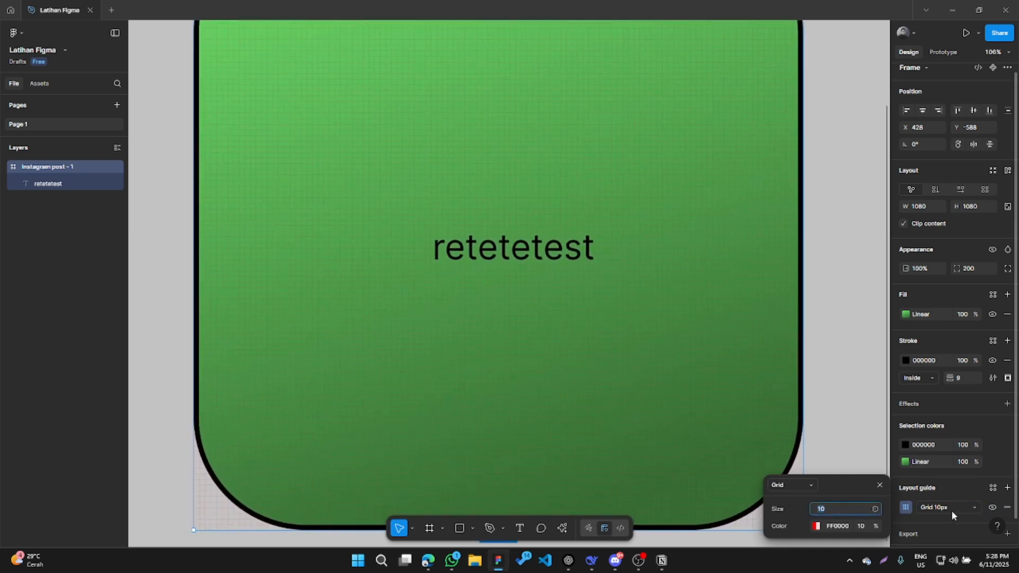
click(961, 509)
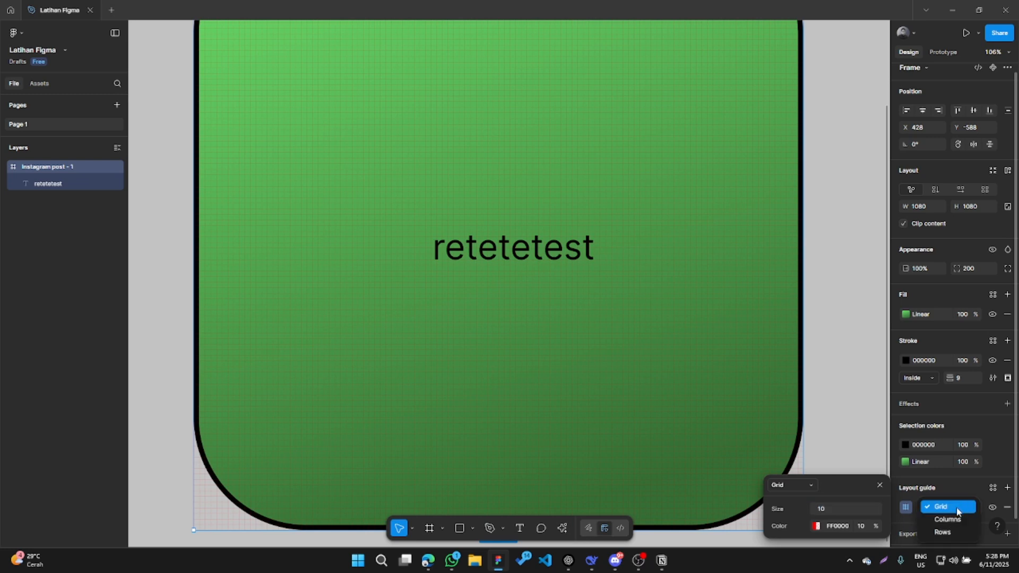
click(957, 509)
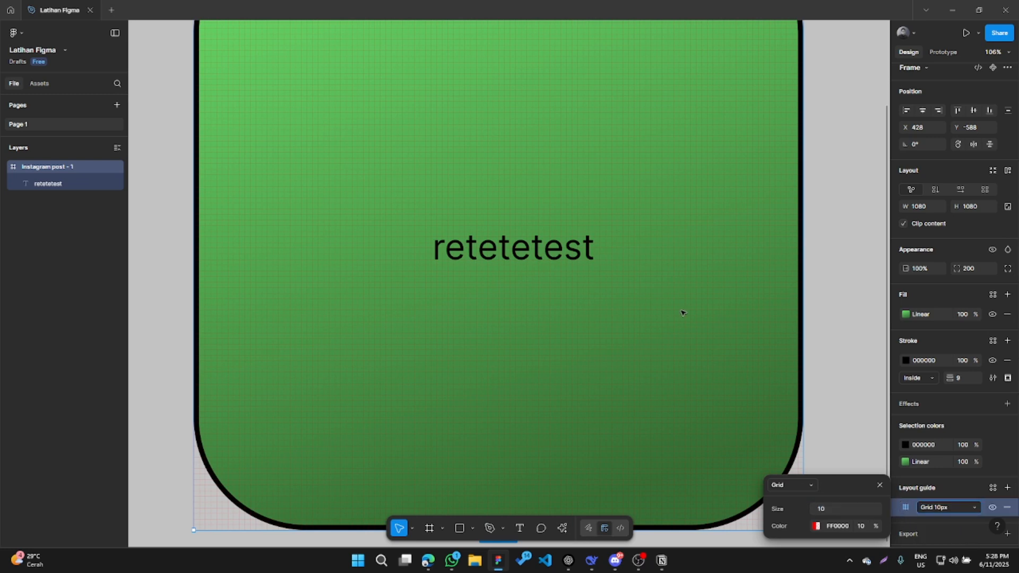
scroll(663, 199, up, 4)
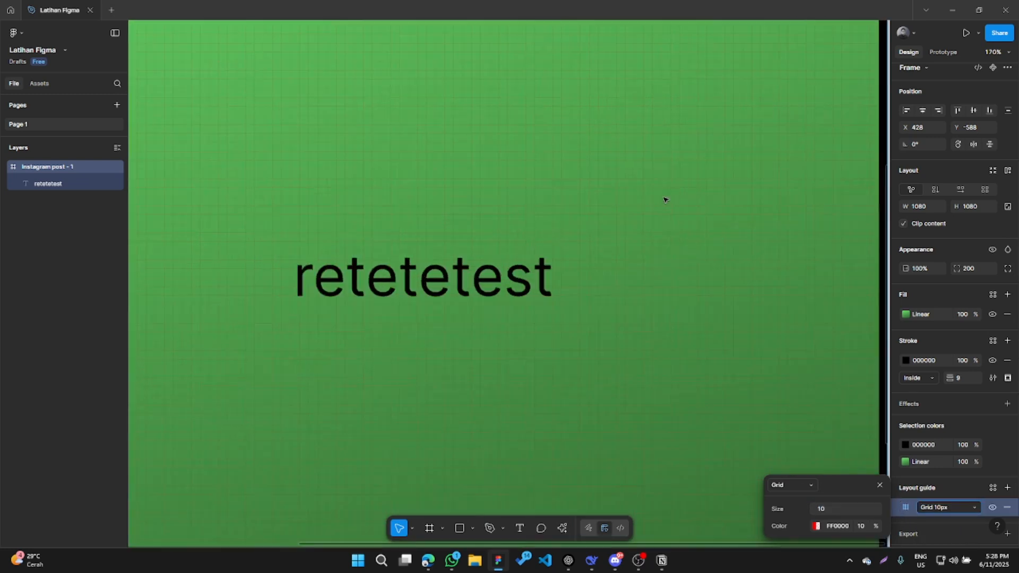
Set the layout guide's grid size to 50.
click(830, 508)
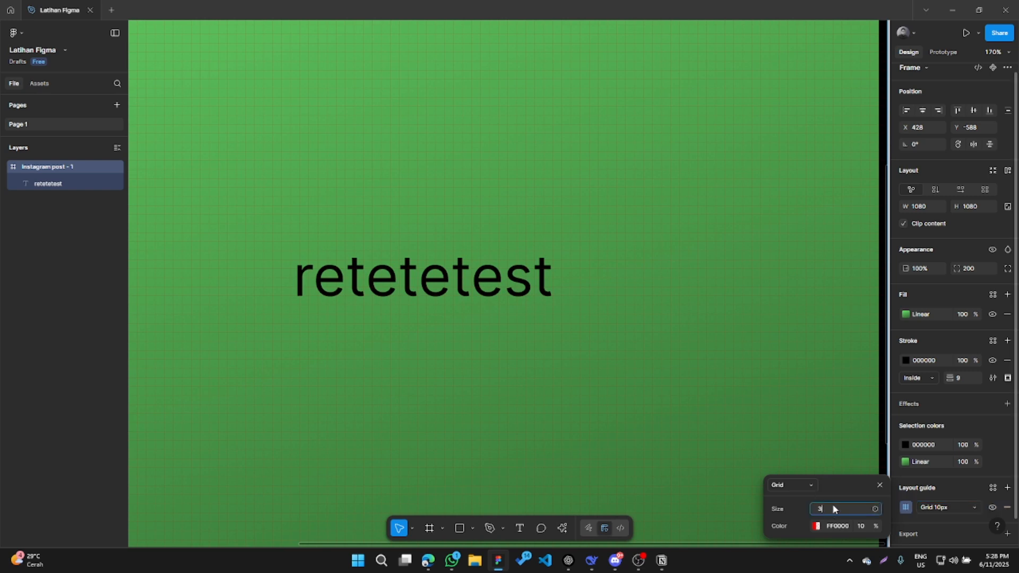
key(Return)
text(50)
key(Return)
scroll(584, 392, down, 3)
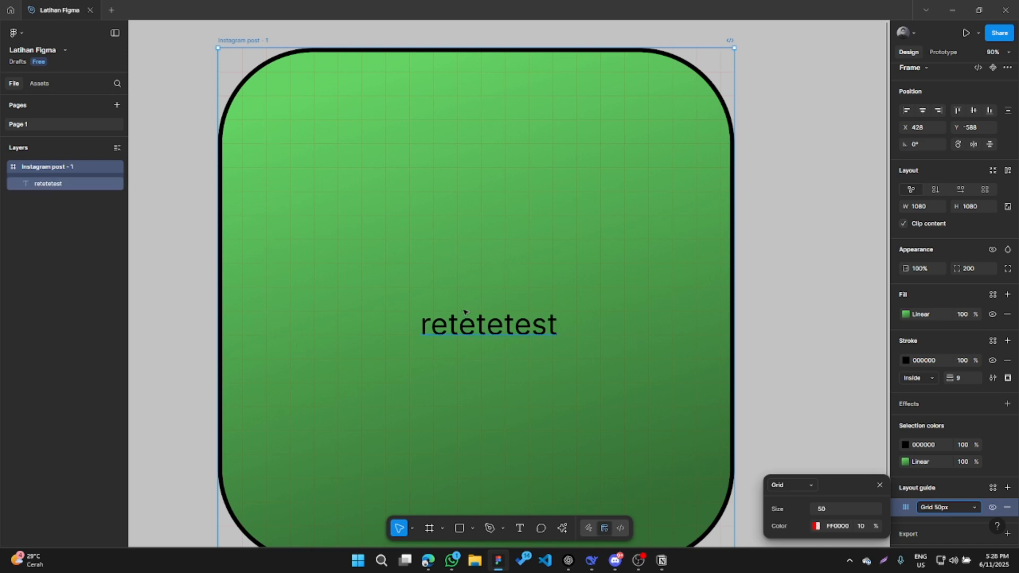
click(451, 339)
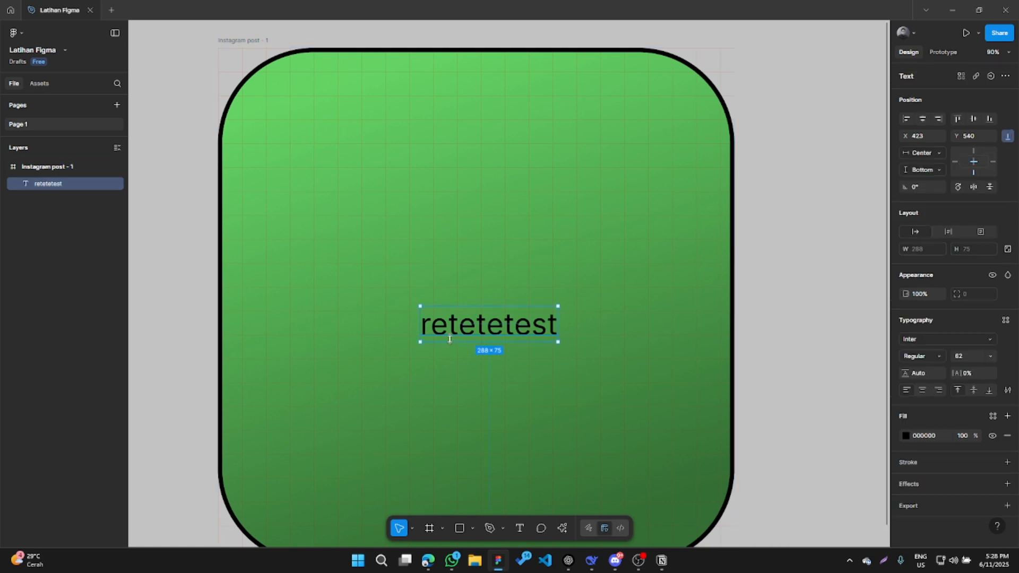
Try the frame's layout guide as columns and as rows, and return it to a grid.
click(285, 159)
scroll(953, 446, down, 1)
click(959, 483)
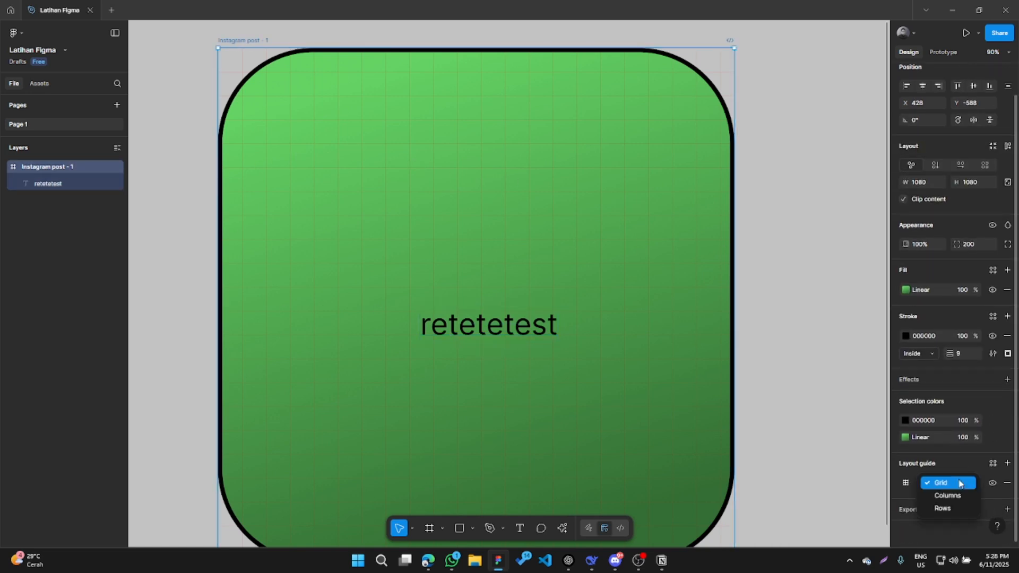
click(958, 495)
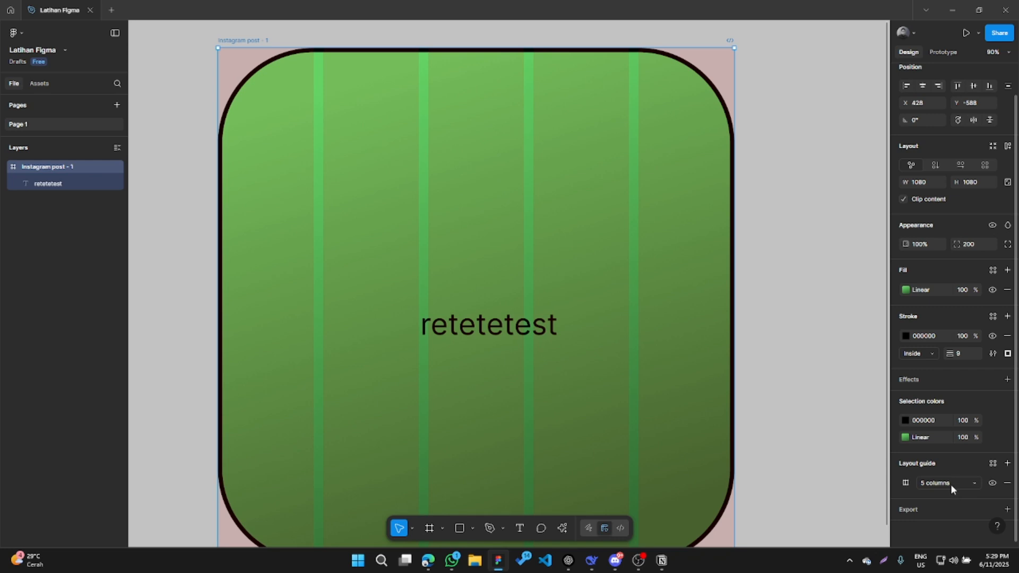
click(950, 484)
click(951, 496)
click(947, 481)
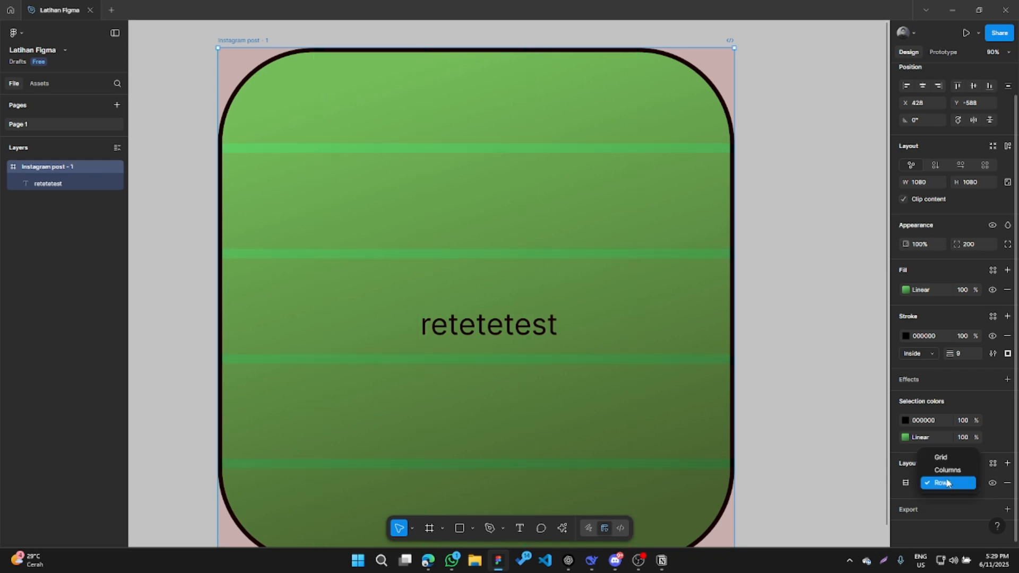
click(944, 459)
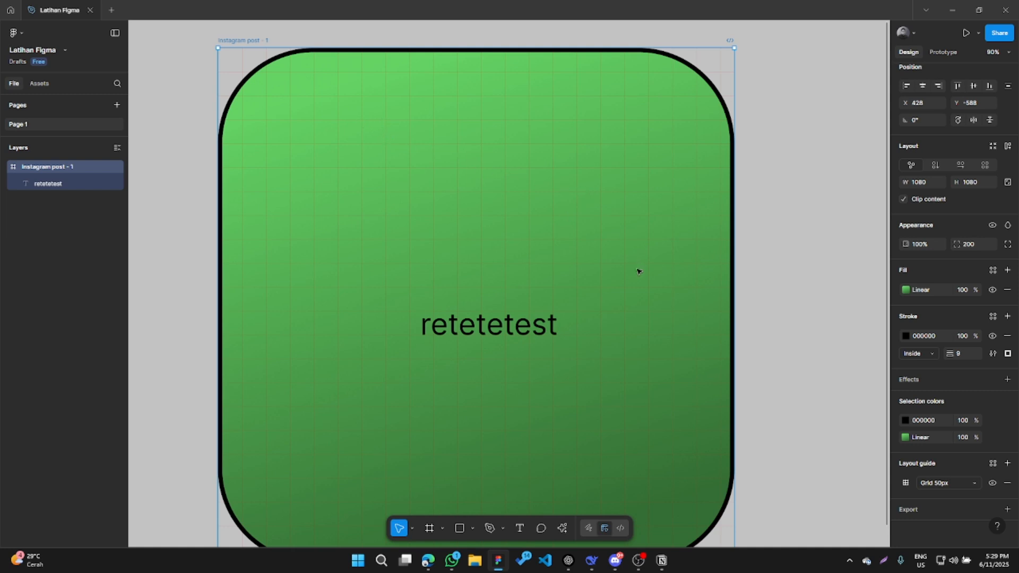
Add an export setting to the Instagram post frame.
scroll(543, 312, down, 5)
click(741, 416)
drag(746, 430, 692, 415)
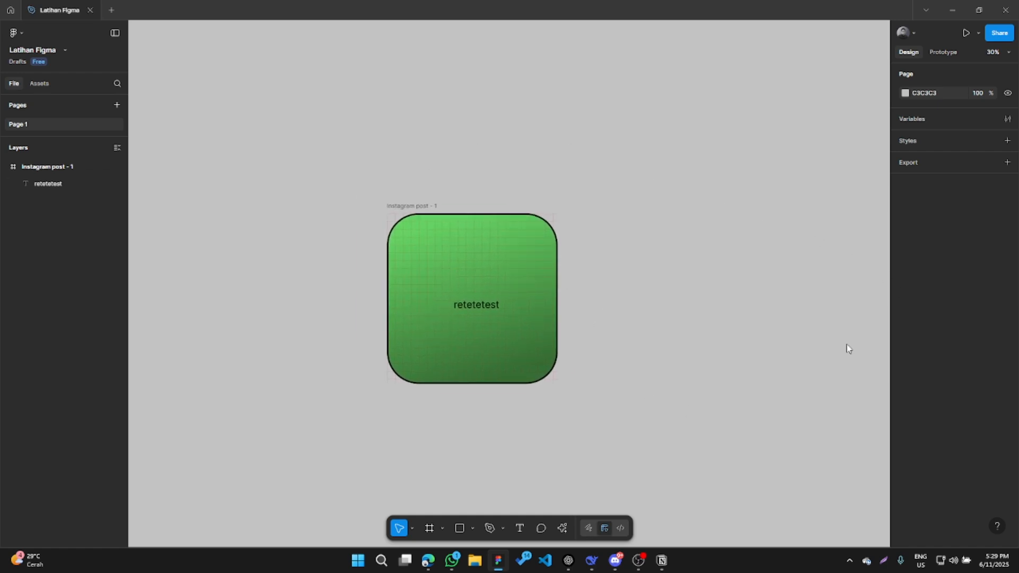
click(396, 206)
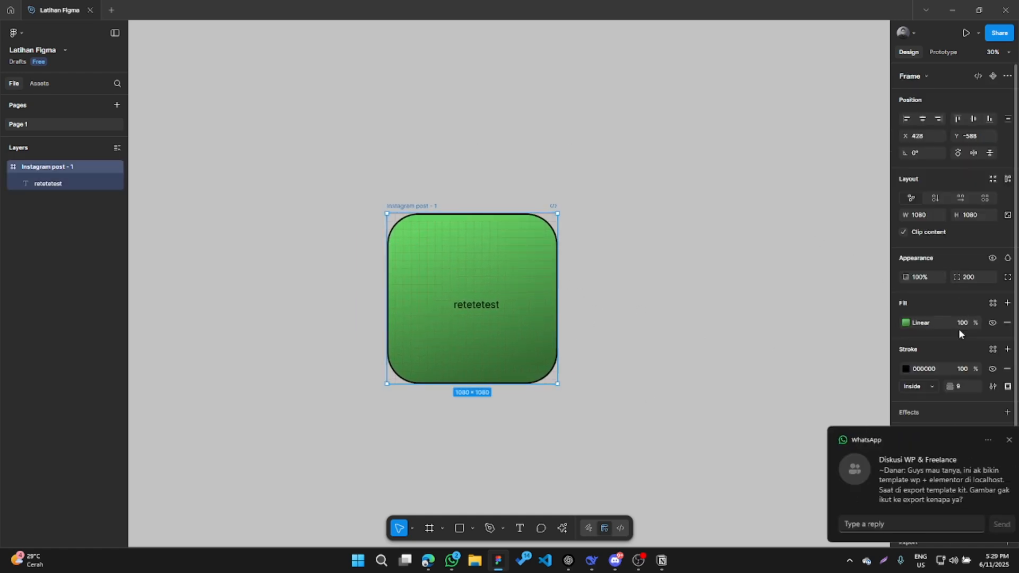
scroll(958, 361, down, 3)
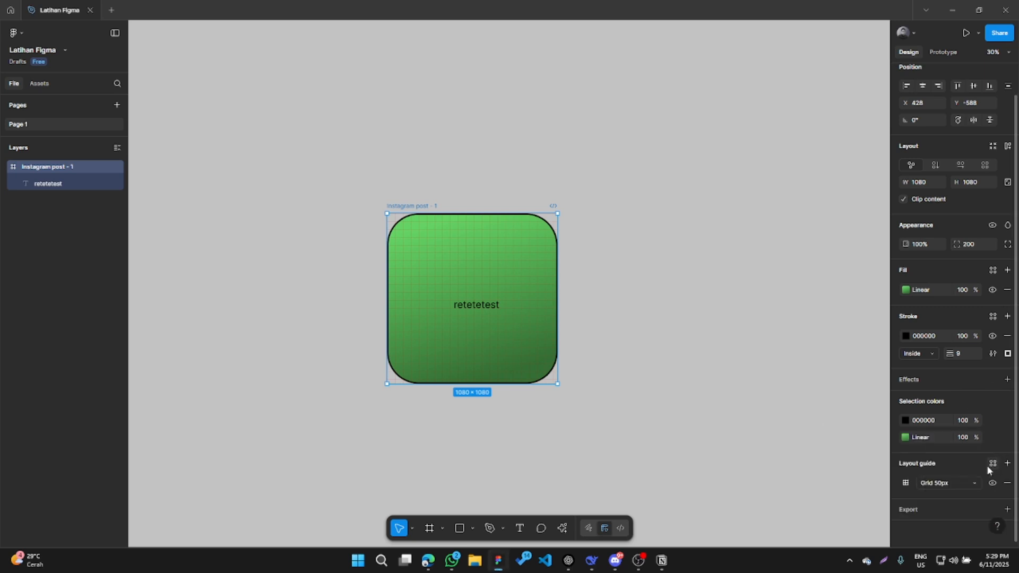
click(1006, 510)
scroll(959, 462, down, 3)
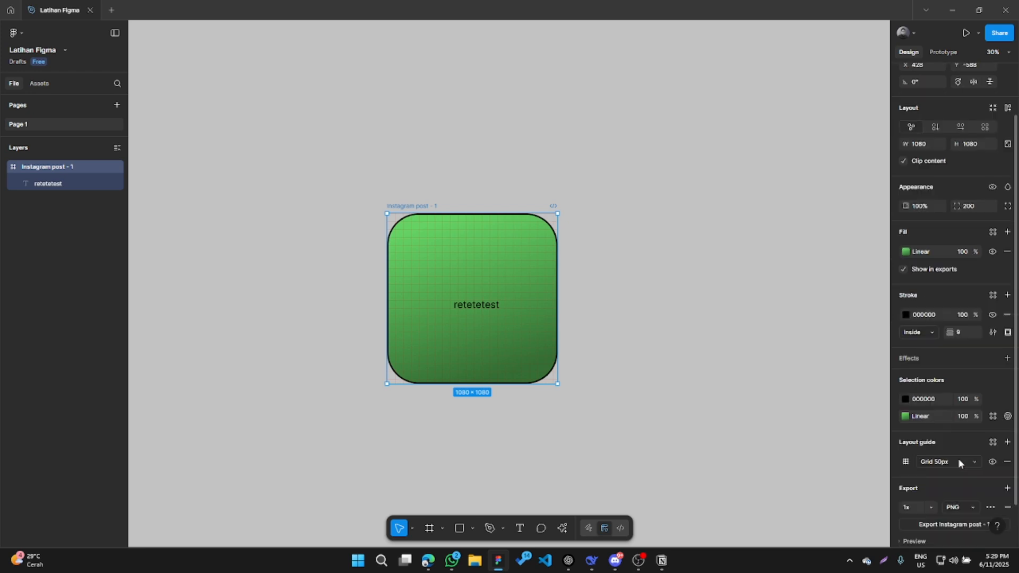
Check the available export formats and export the frame as a 1x PNG named "Instagram post - 1" into Downloads.
click(961, 471)
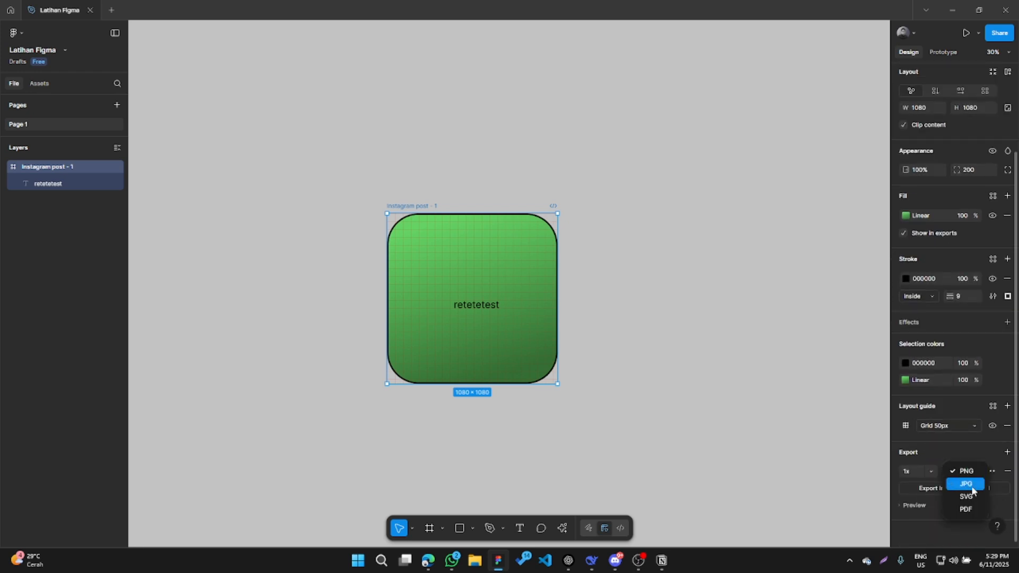
click(922, 527)
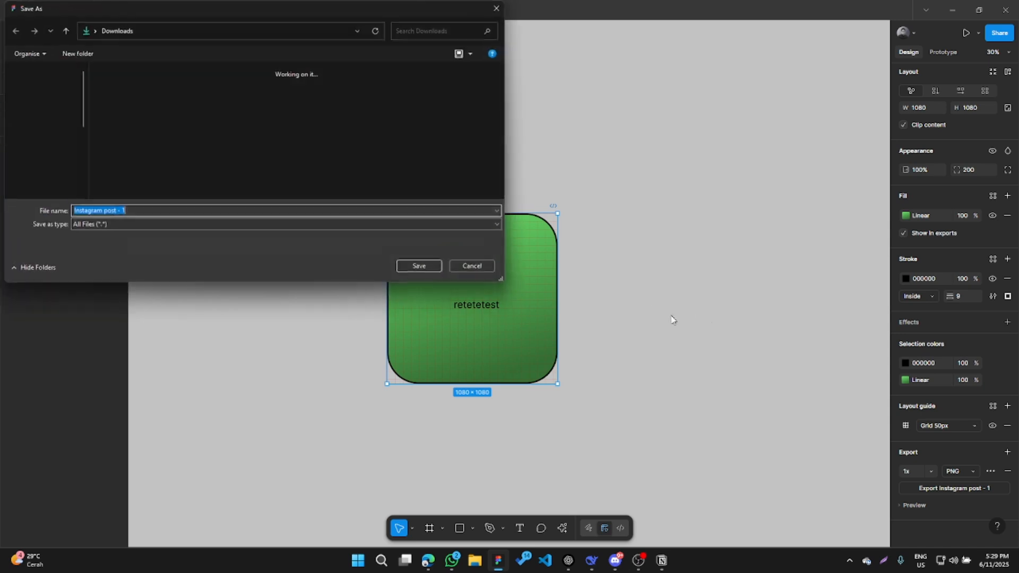
click(413, 266)
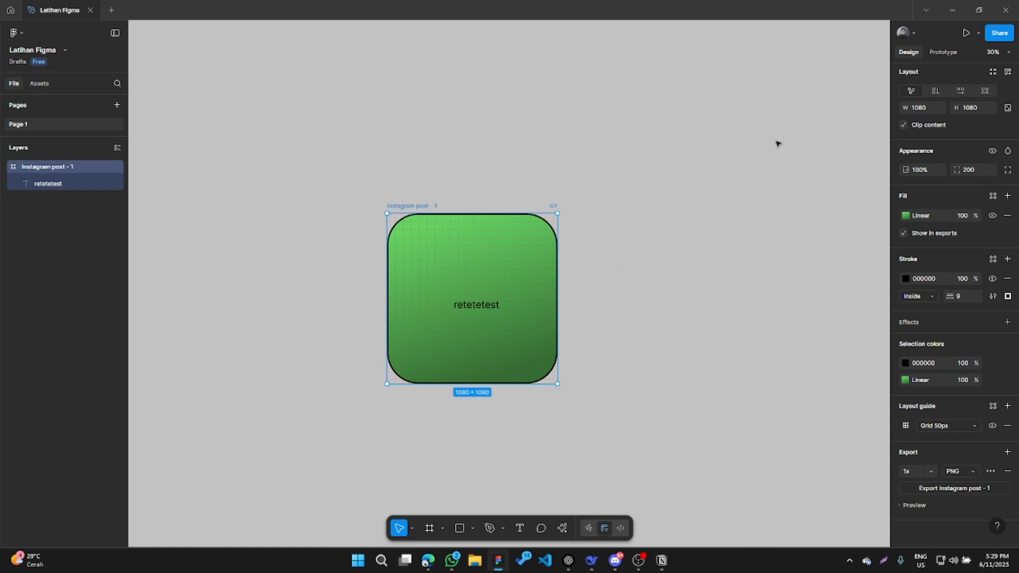
Look at the frame's prototype settings and return to its design properties.
drag(725, 211, 713, 214)
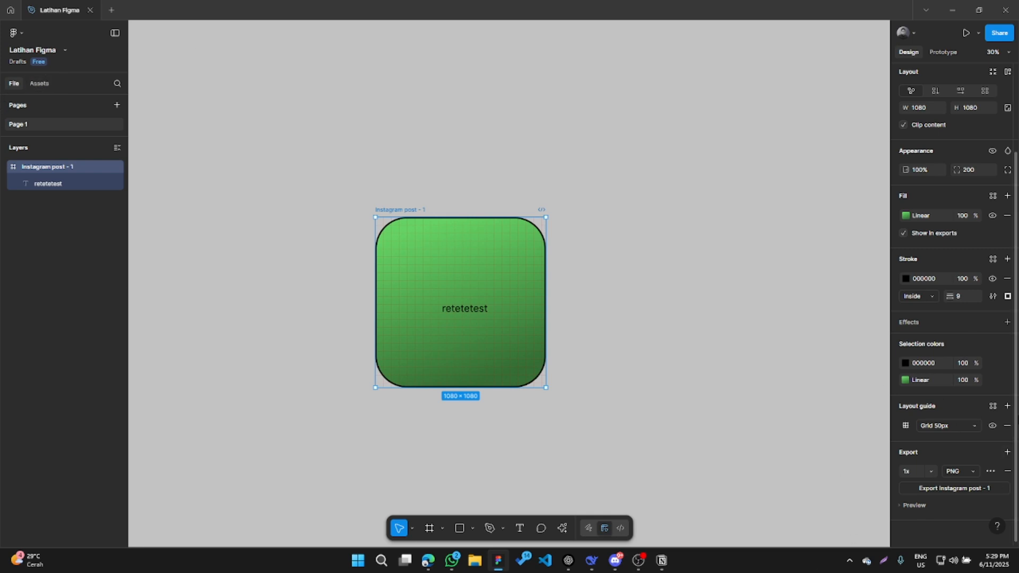
click(940, 53)
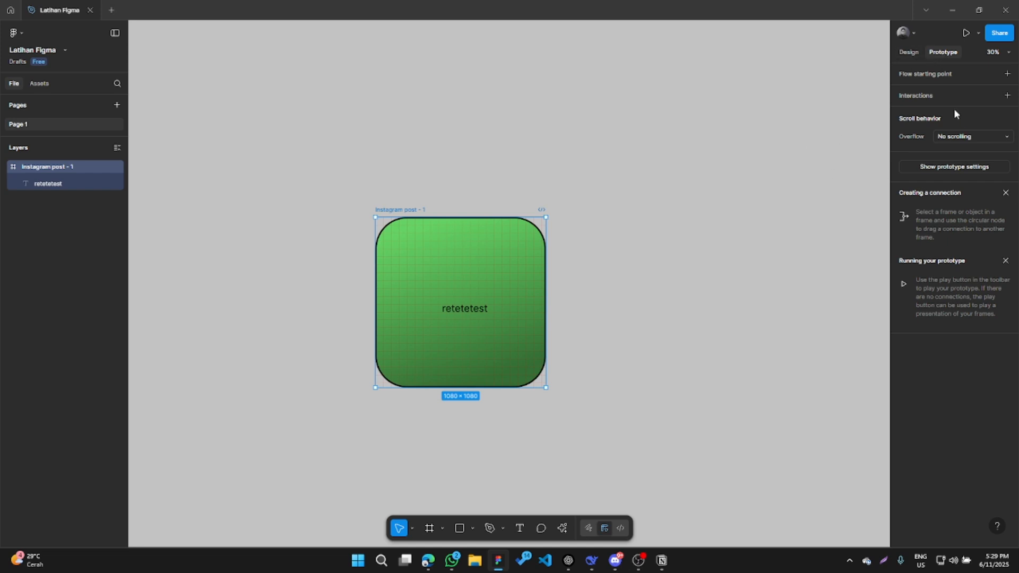
click(908, 52)
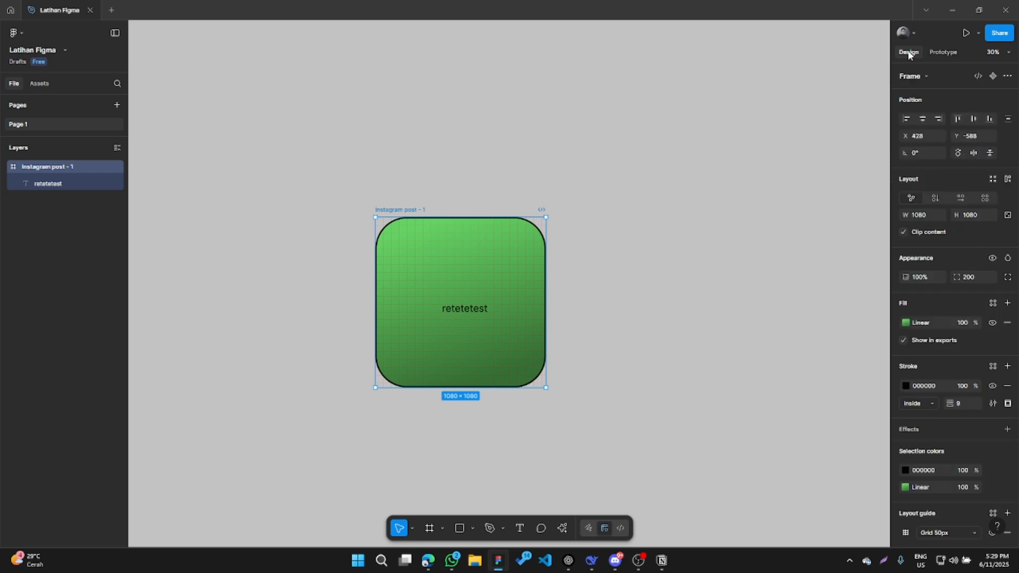
scroll(967, 462, down, 3)
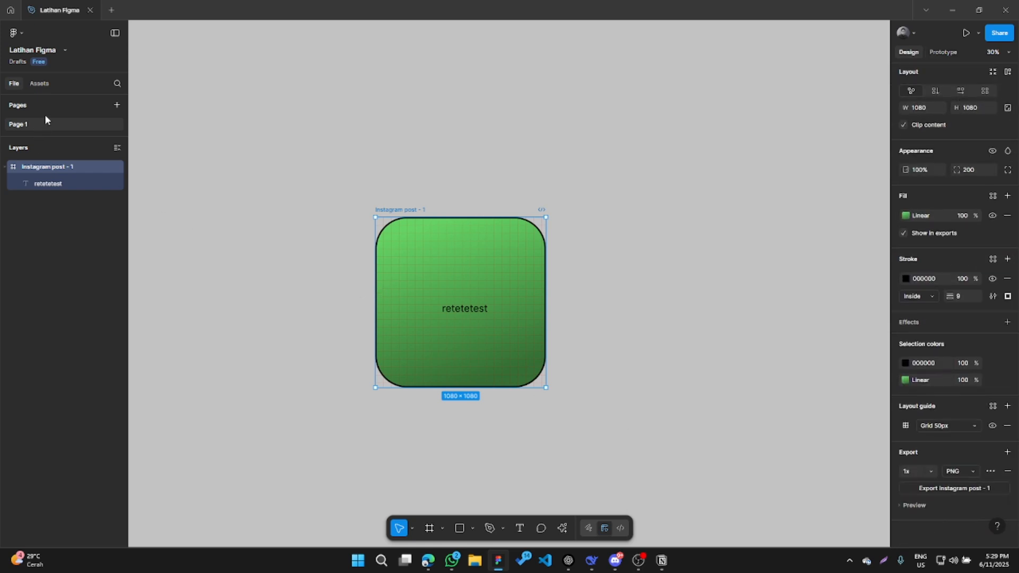
Add a second page to the file and switch between the new page and Page 1.
click(117, 105)
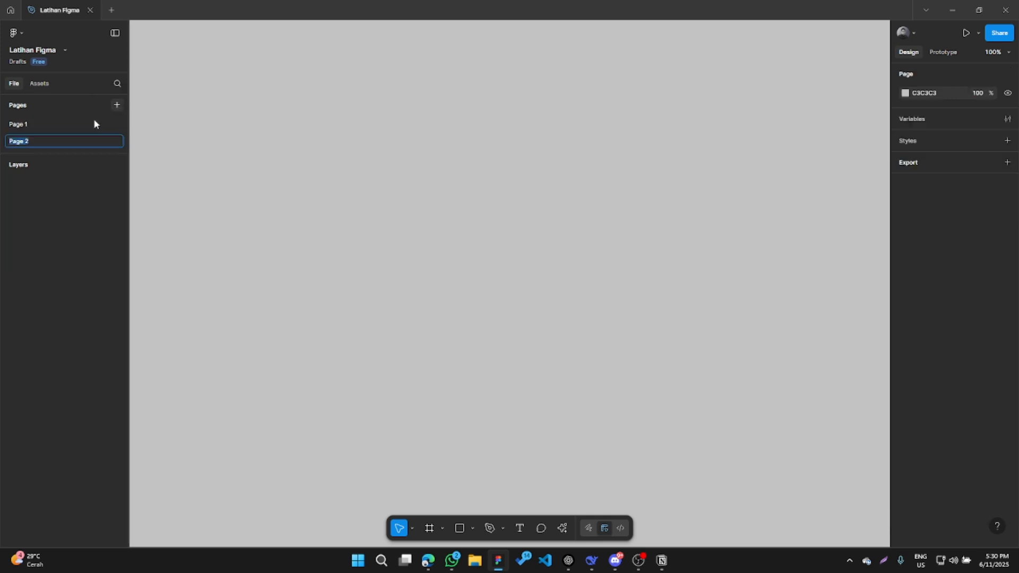
click(85, 151)
click(45, 124)
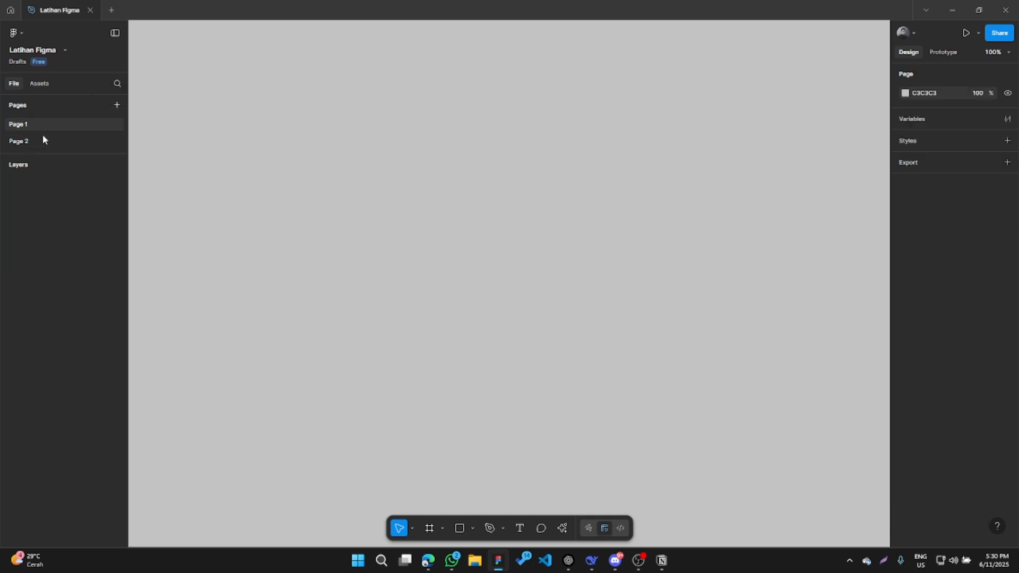
click(30, 141)
click(35, 122)
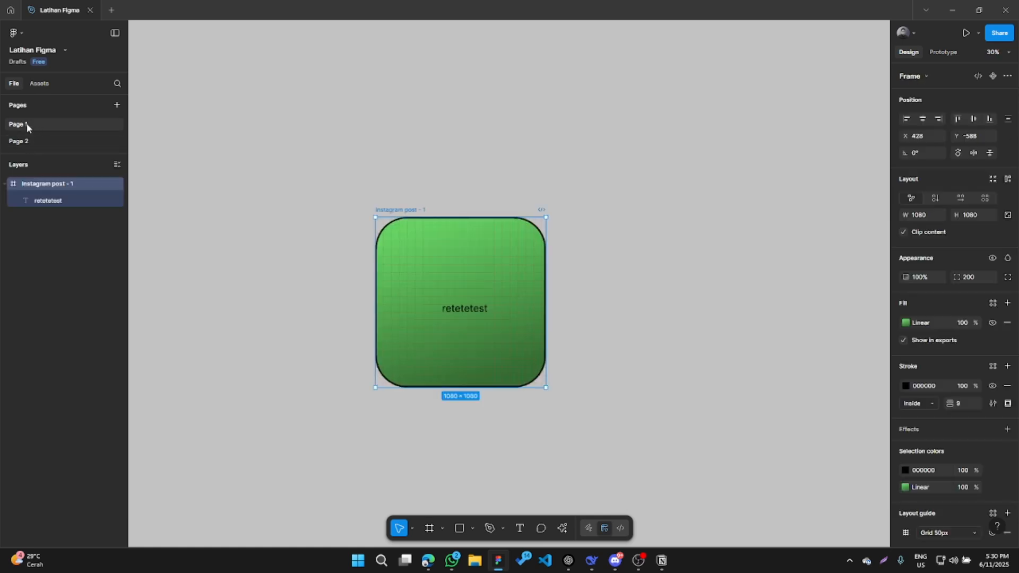
Rename Page 1 as Design and Page 2 as Asset, and return to the Design page.
double_click(27, 125)
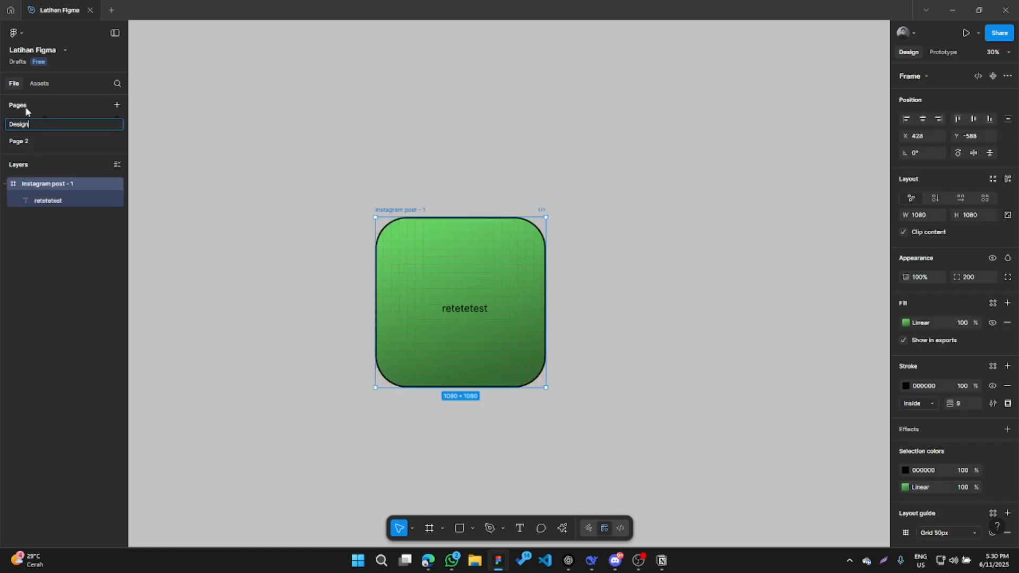
double_click(29, 143)
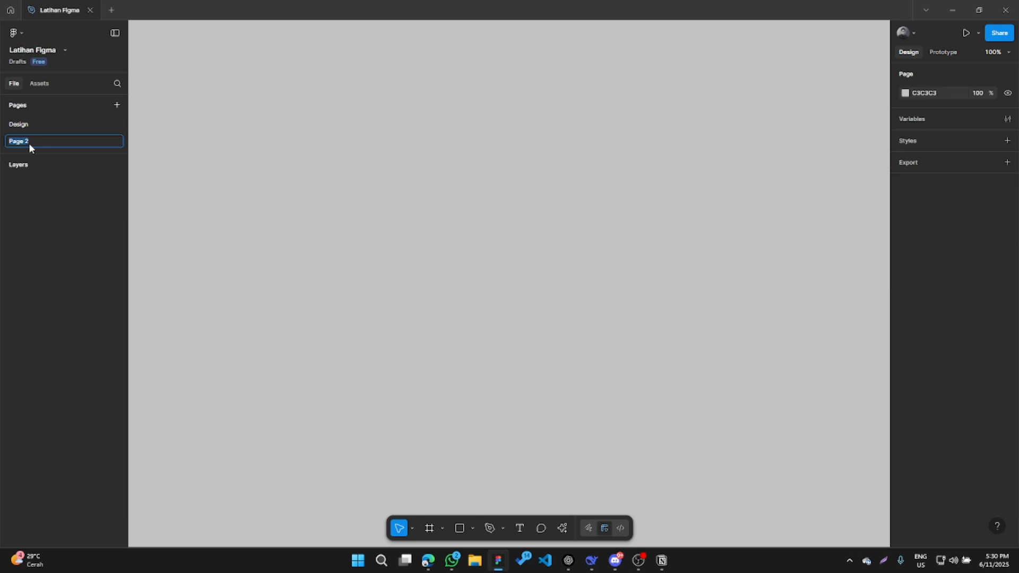
text(Assets)
key(Return)
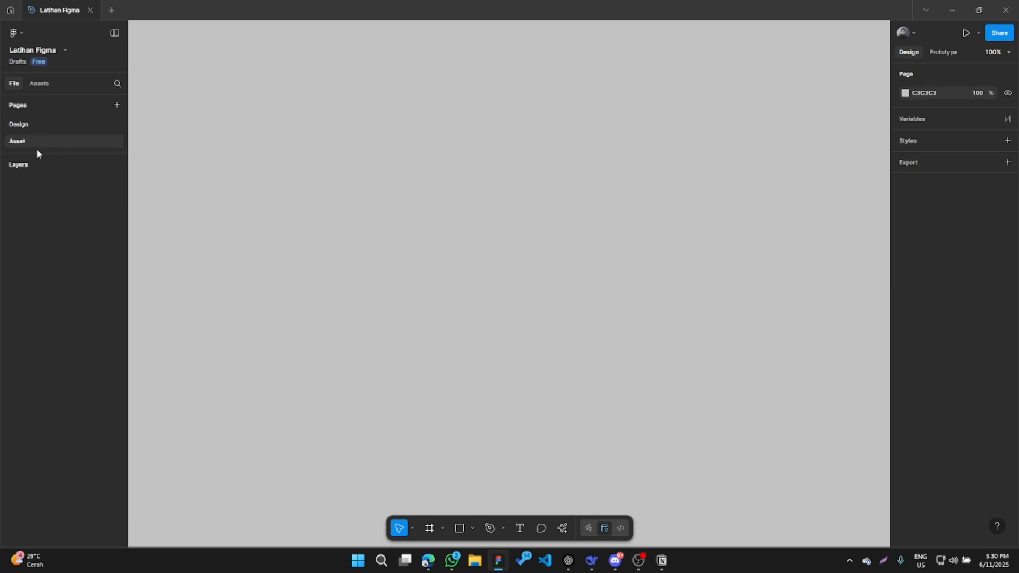
click(29, 123)
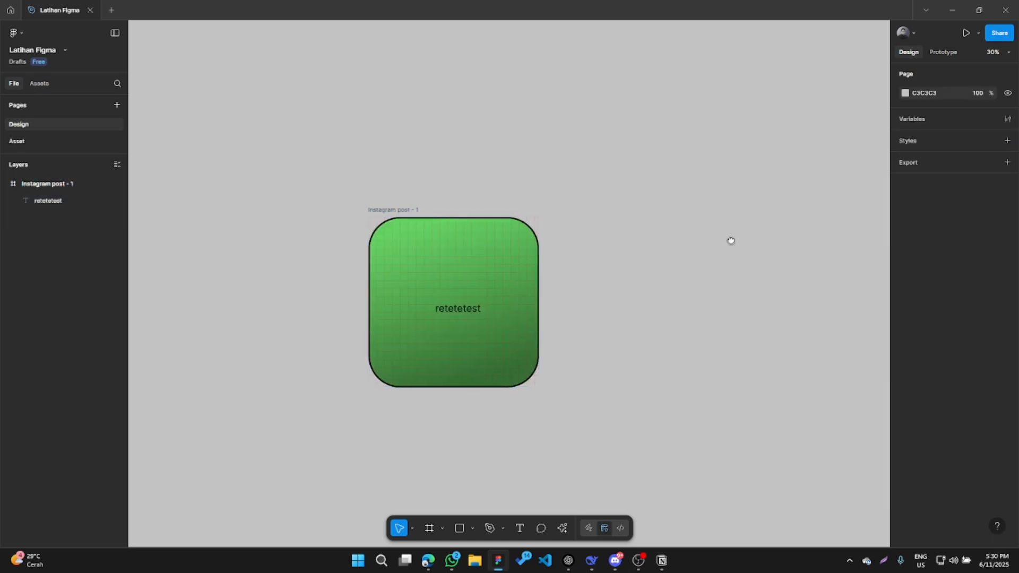
Draw a closed seven-point shape of about 984 × 1109 with the Pen tool on the empty canvas beside the Instagram post frame.
scroll(730, 240, up, 1)
scroll(719, 260, down, 1)
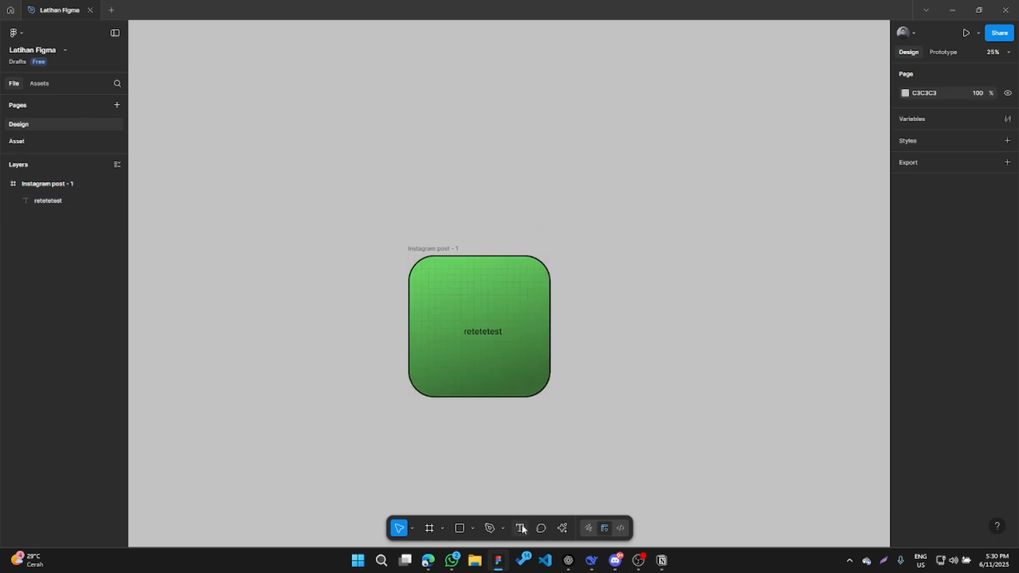
ctrl+scroll(519, 478, up, 5)
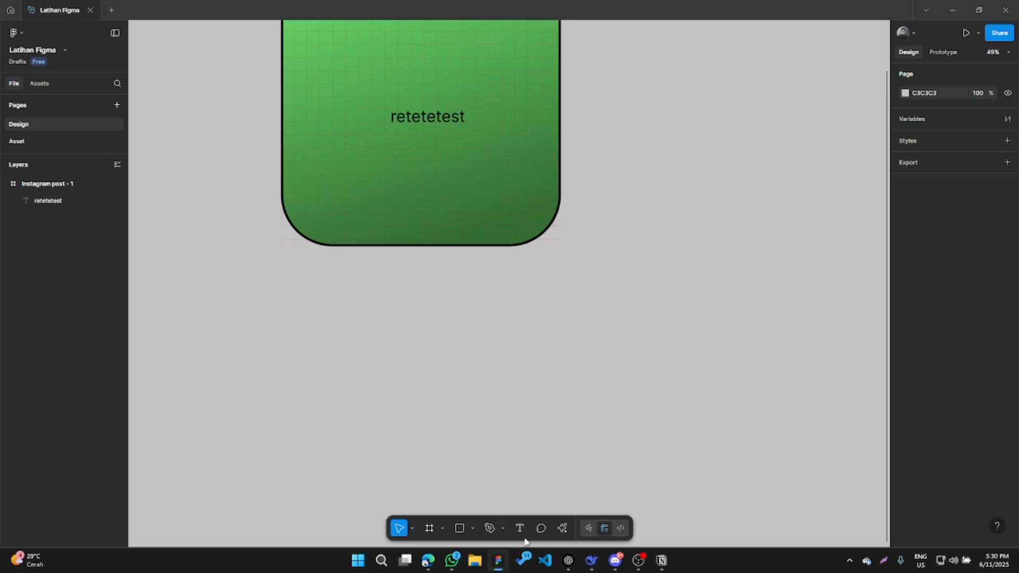
click(459, 530)
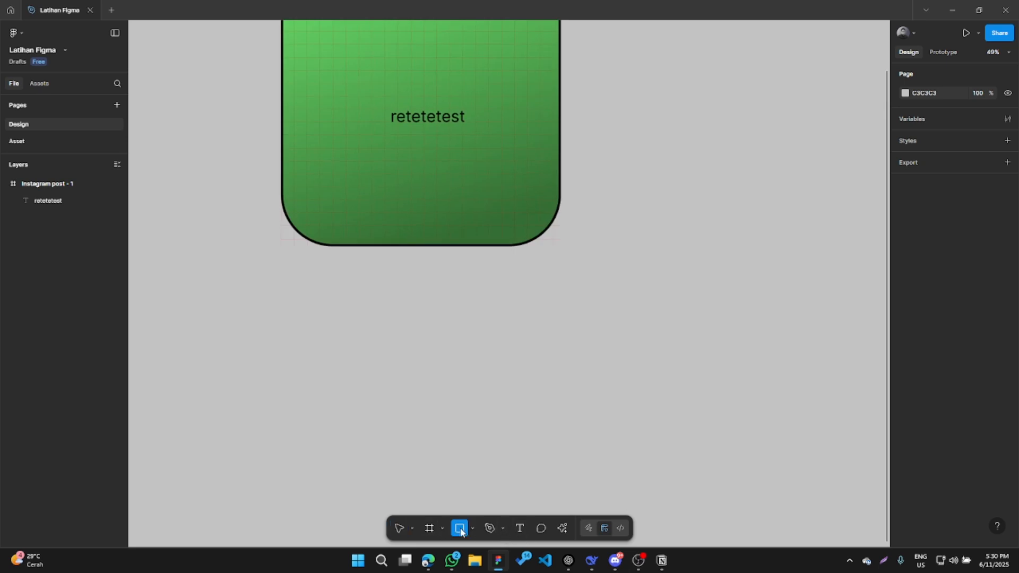
click(503, 529)
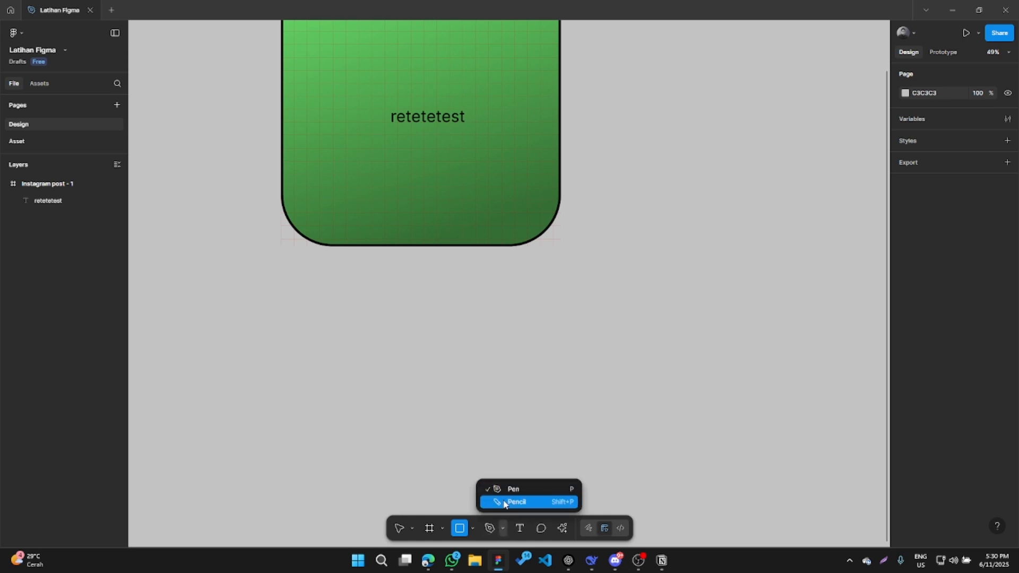
click(504, 502)
scroll(430, 345, right, 5)
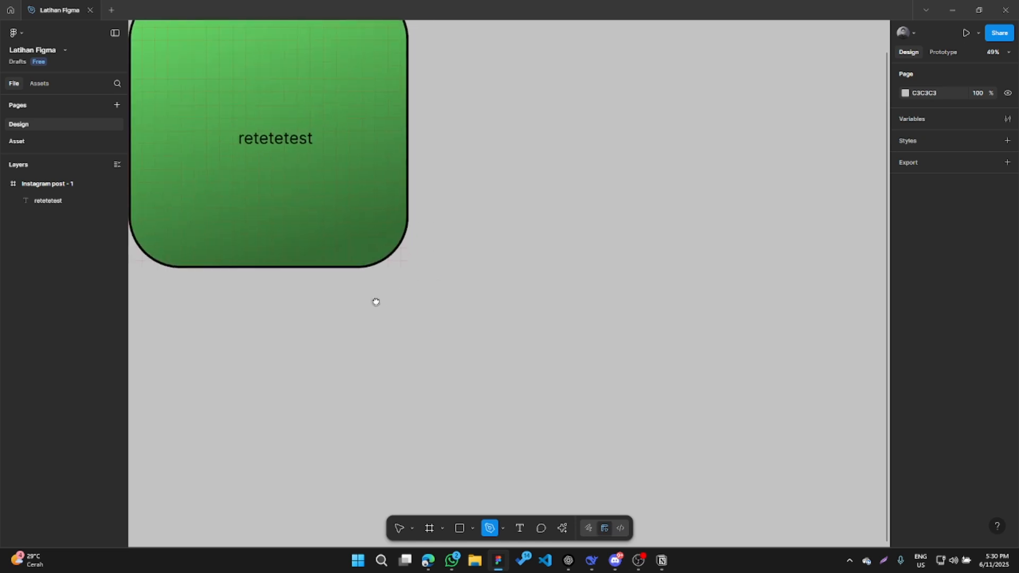
scroll(375, 302, right, 2)
scroll(507, 150, right, 2)
scroll(507, 150, up, 2)
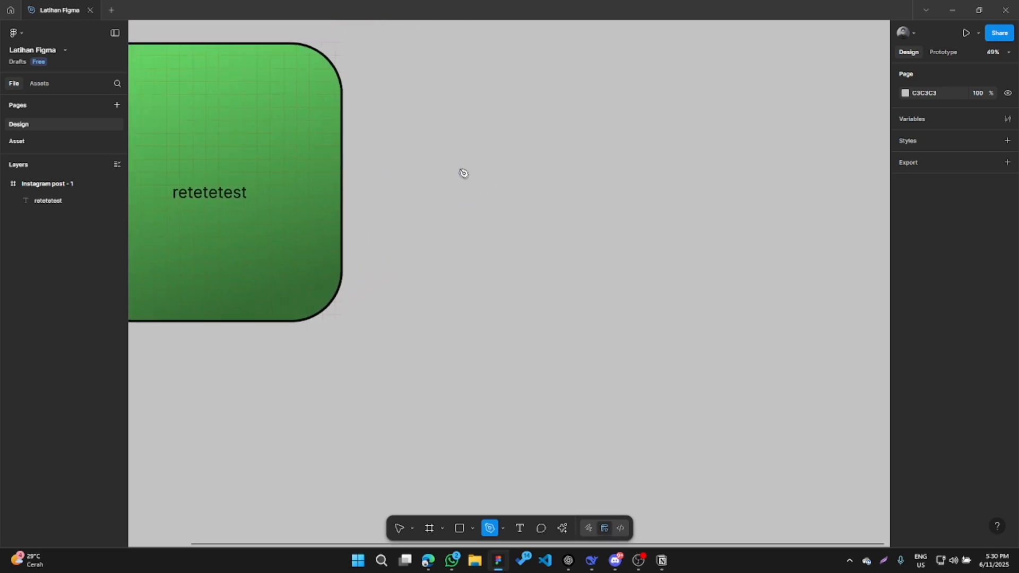
click(428, 142)
click(541, 156)
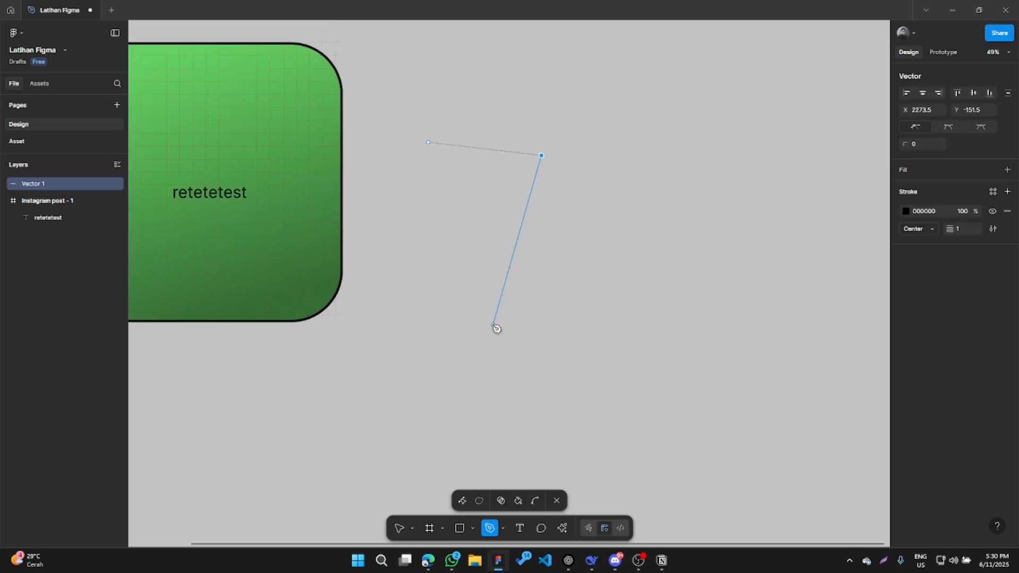
click(492, 325)
click(630, 347)
click(493, 430)
click(375, 423)
click(447, 261)
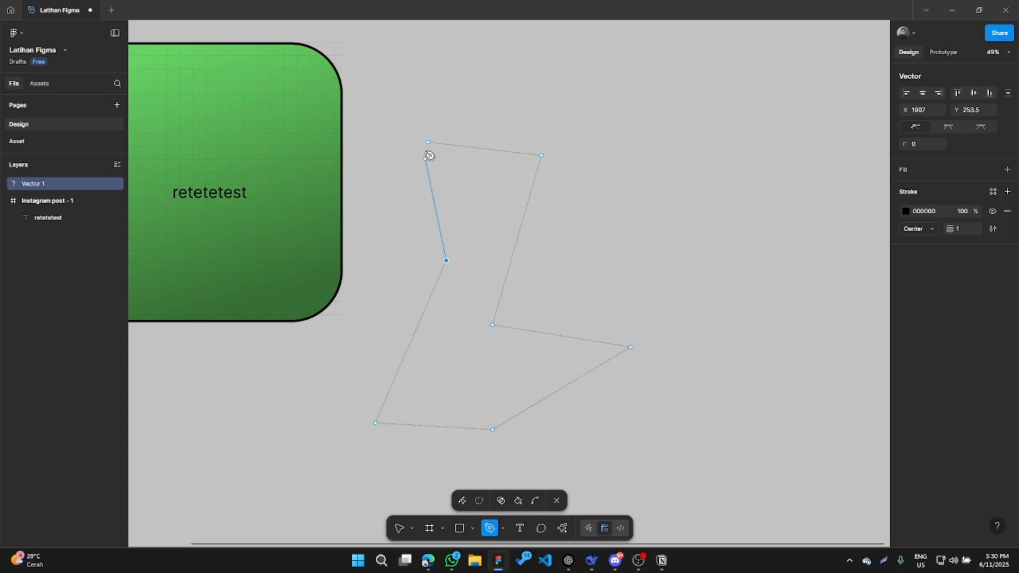
click(428, 143)
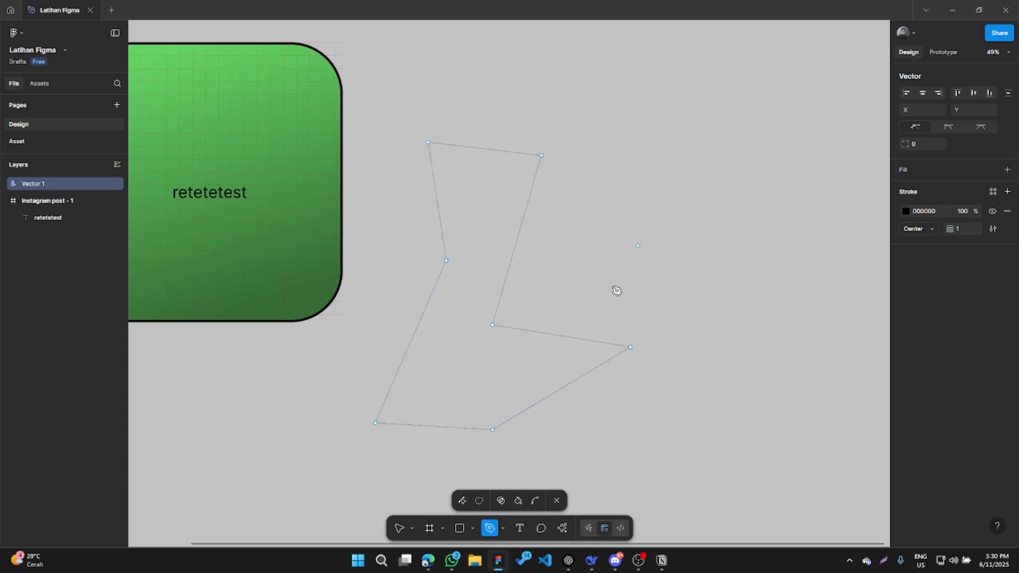
click(556, 500)
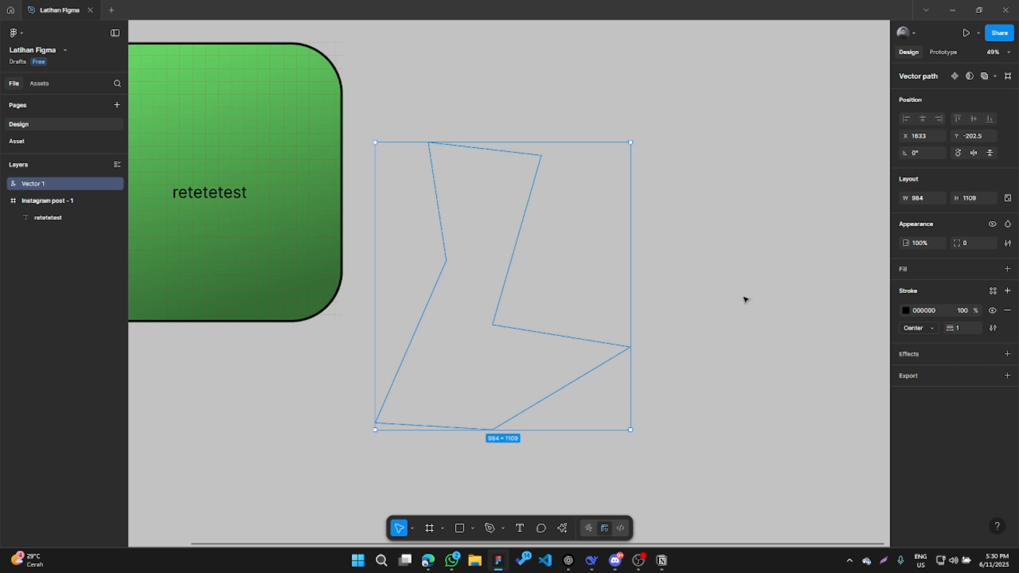
Add a D9D9D9 fill to the drawn vector shape and move the shape up and to the right.
click(1007, 269)
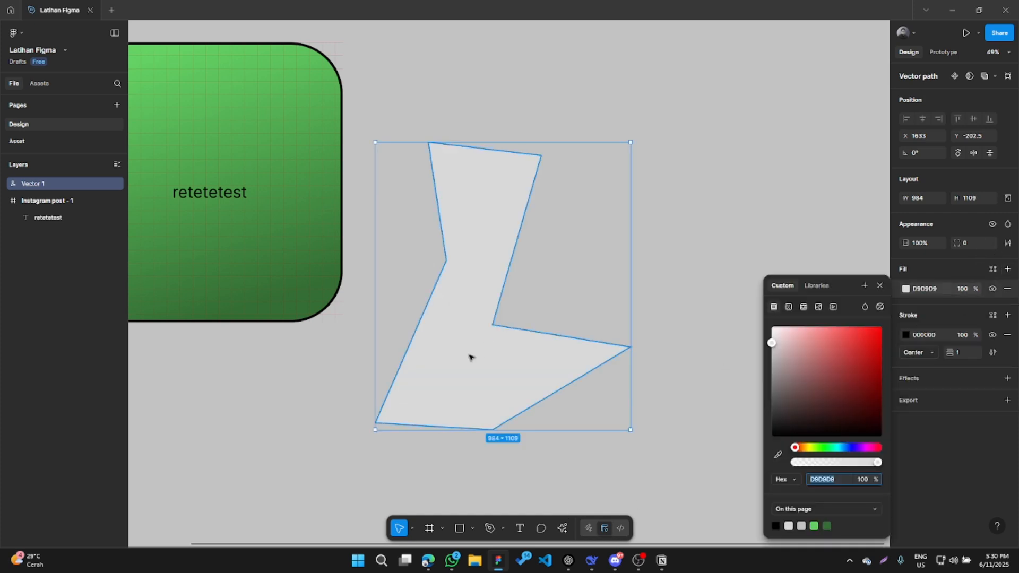
drag(471, 357, 505, 318)
Bend the vector shape's short upper-right edge into an outward curve, leave vector editing and delete the shape.
double_click(573, 298)
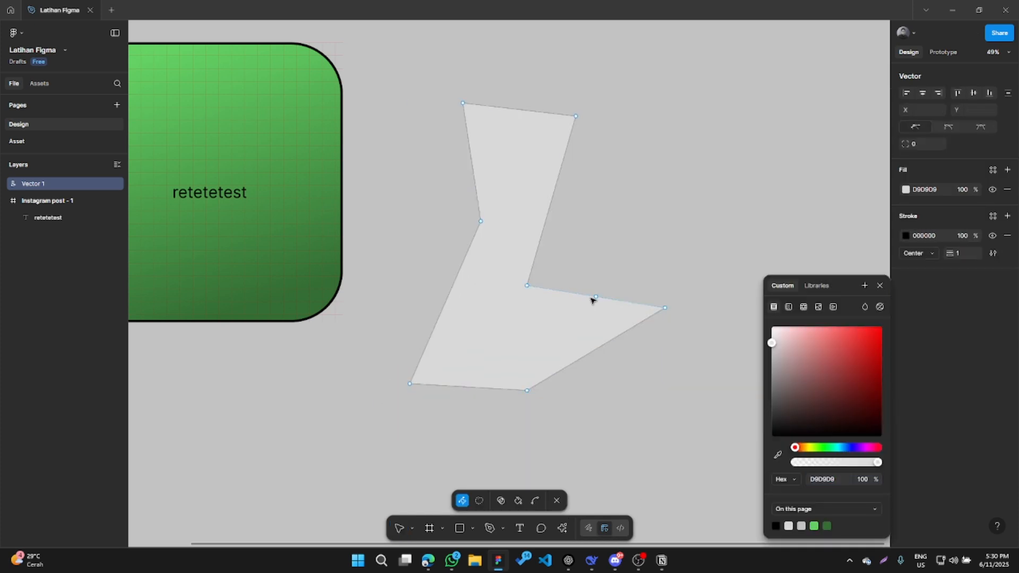
key(ctrl)
drag(593, 298, 626, 232)
click(879, 286)
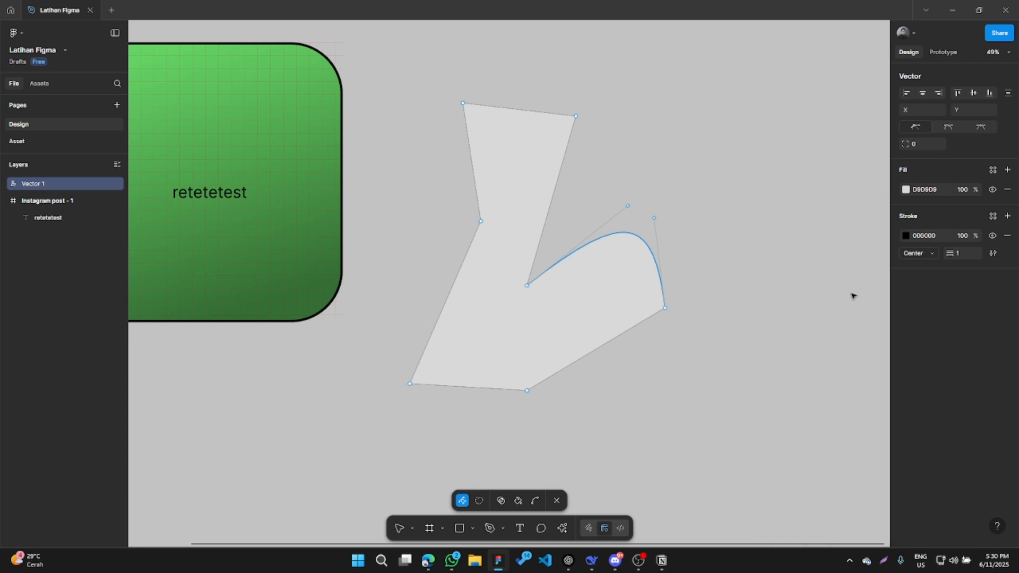
click(644, 432)
click(556, 501)
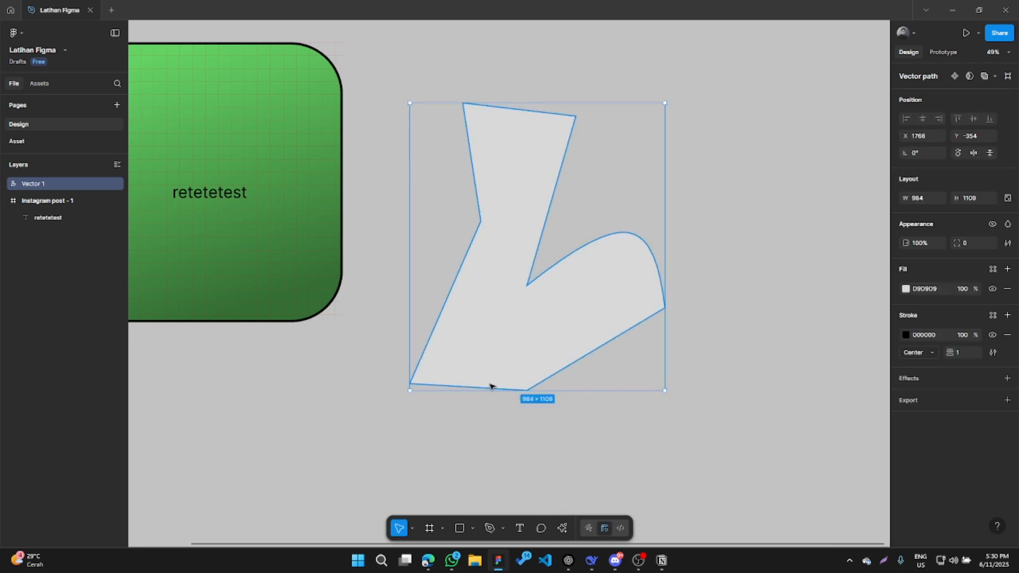
key(Delete)
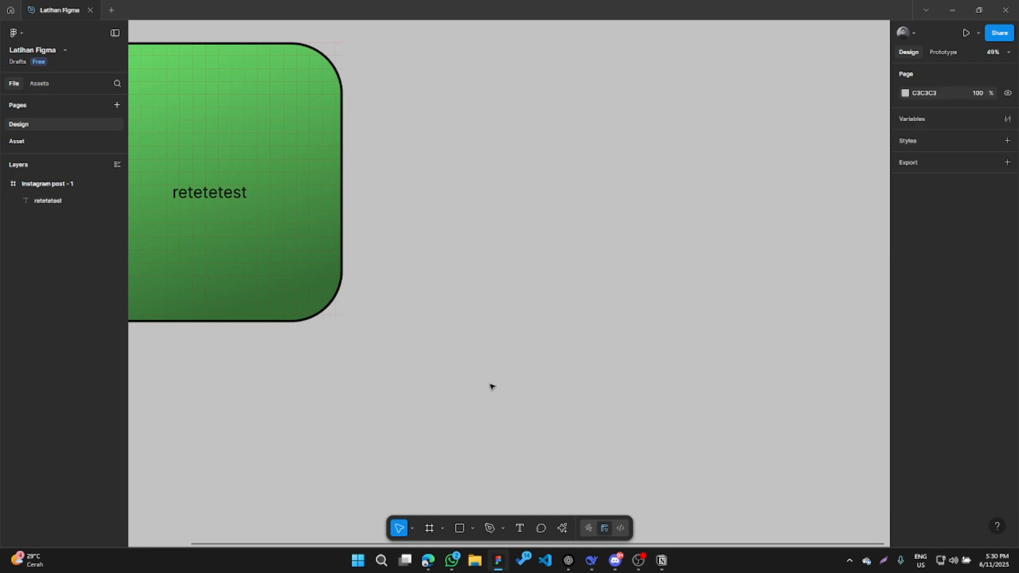
Draw a circle of about 669 × 669 with the Ellipse tool on the empty canvas beside the Instagram post frame.
click(472, 529)
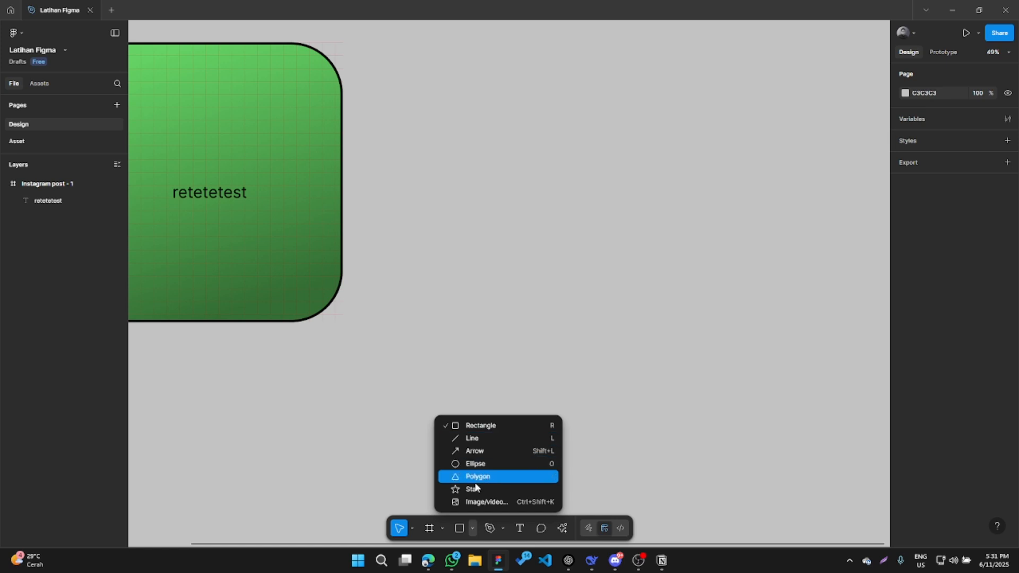
click(468, 464)
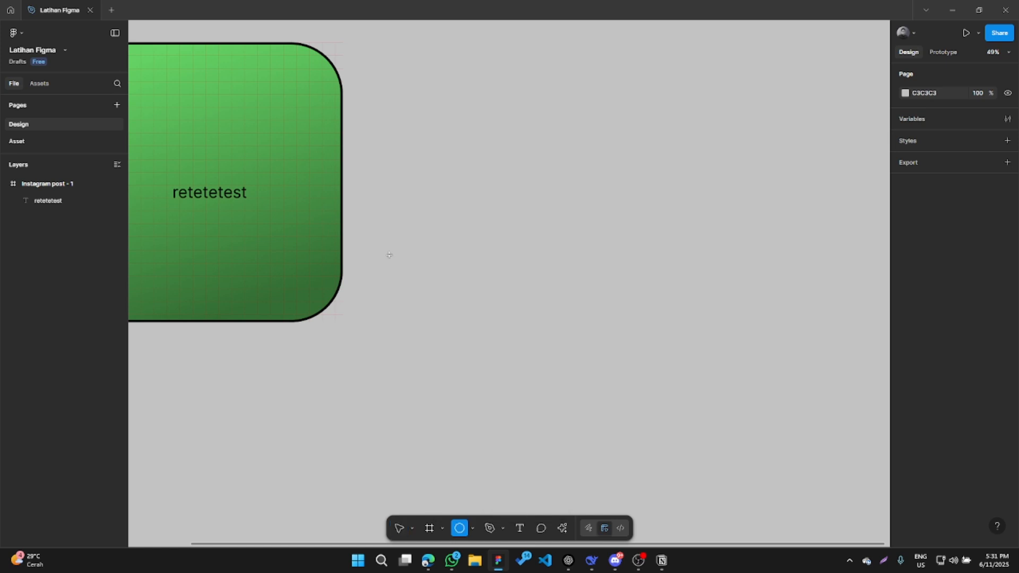
drag(396, 186, 569, 360)
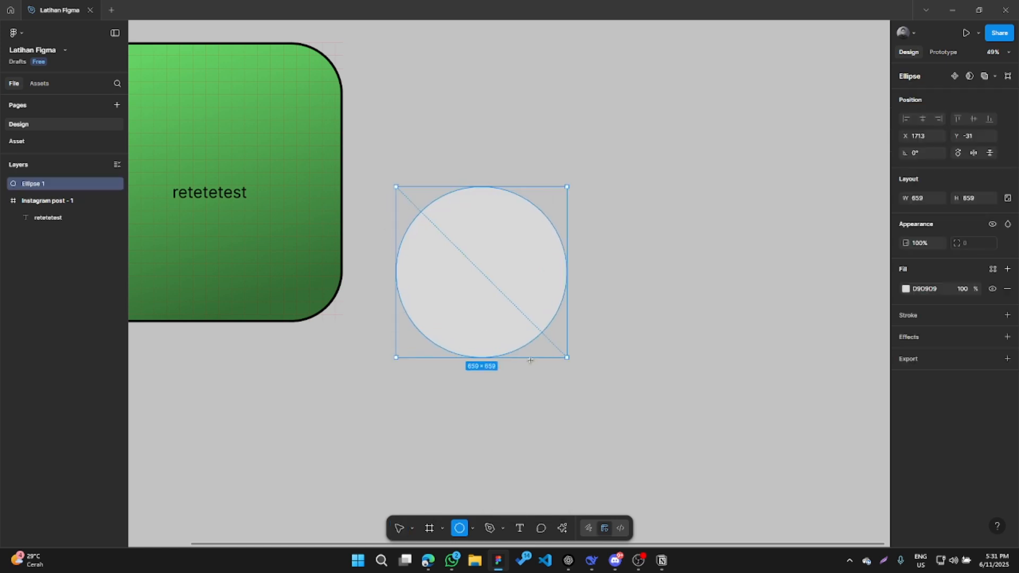
Draw a square of about 729 × 729 with the Rectangle tool on the far side of the circle from the frame.
click(467, 527)
click(471, 529)
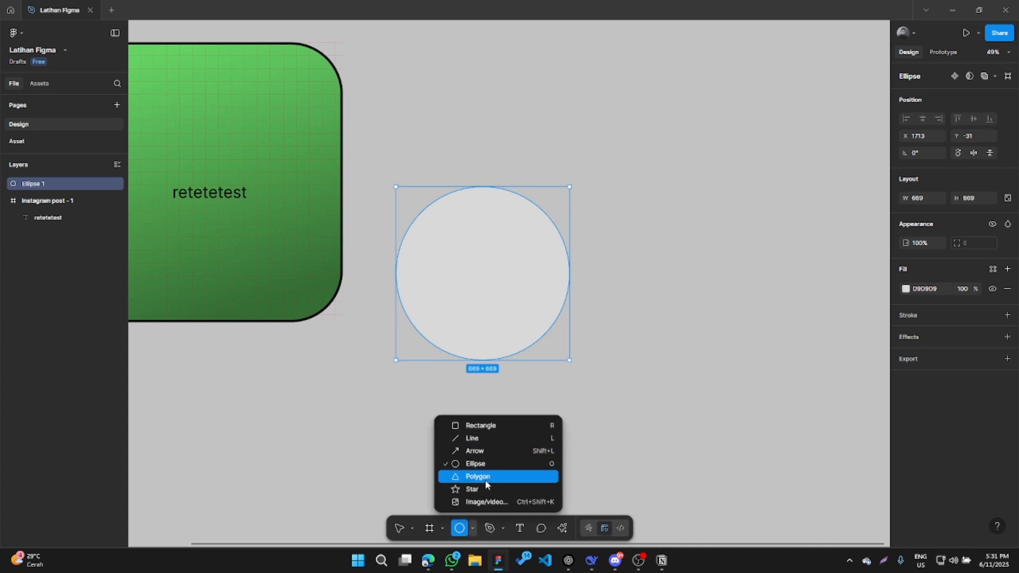
click(478, 426)
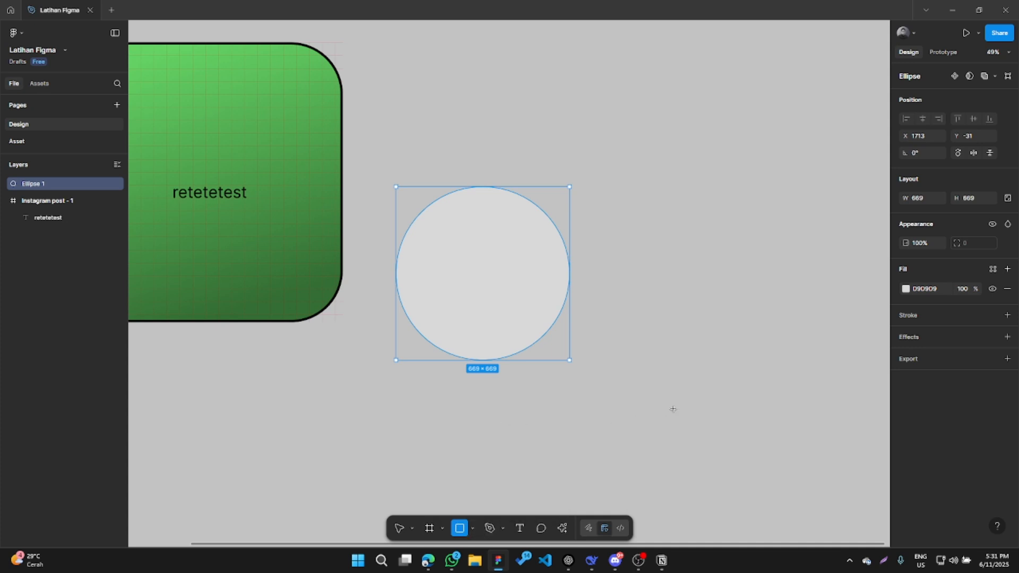
scroll(673, 408, right, 5)
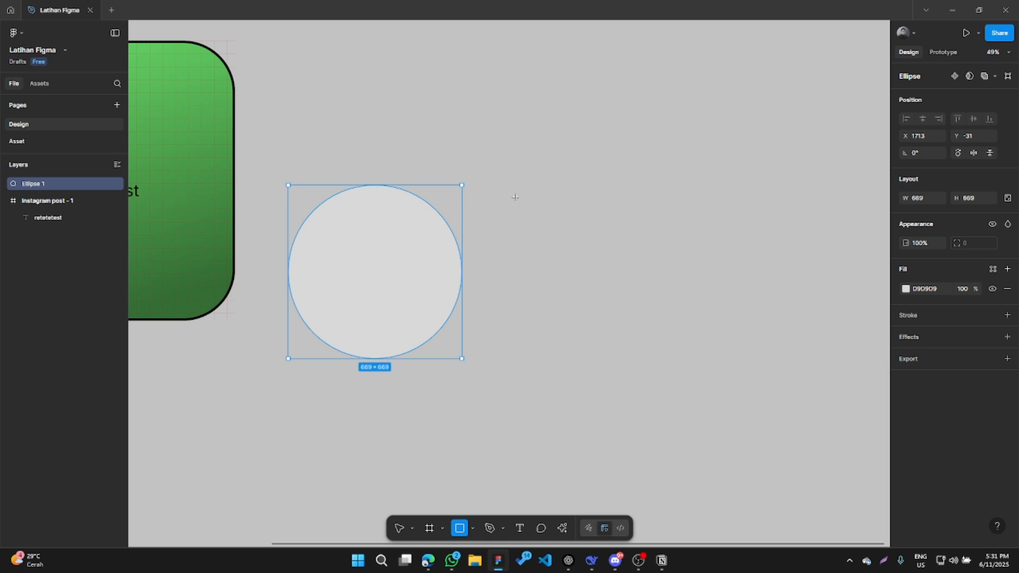
drag(500, 179, 637, 356)
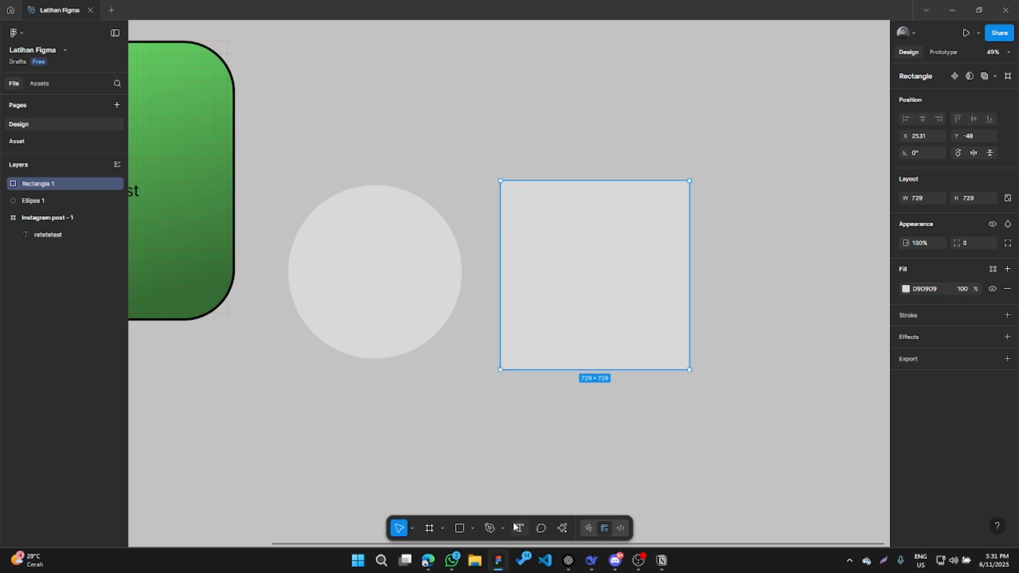
Add the text "tes" just below the square and finish text editing.
scroll(546, 467, down, 1)
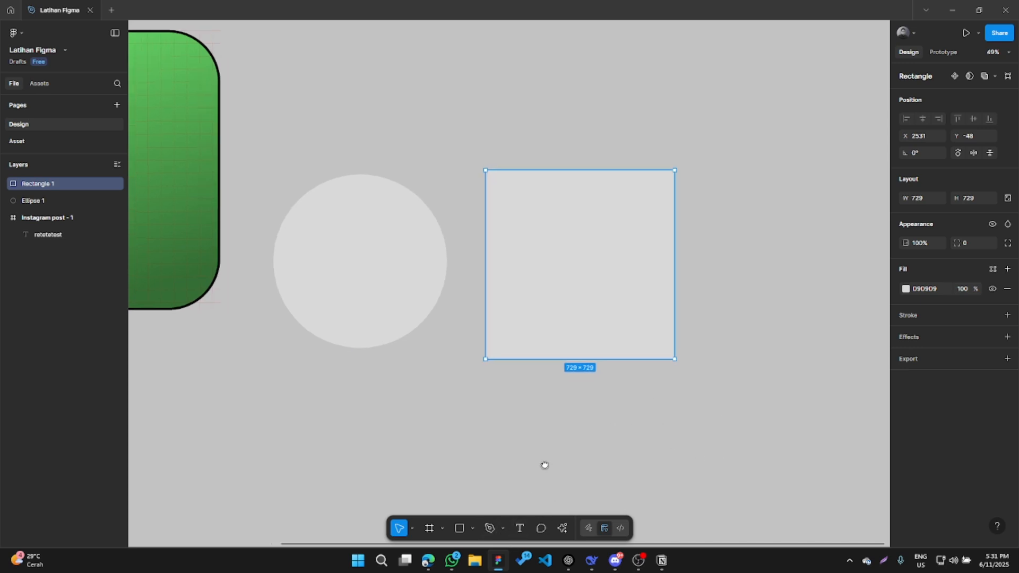
click(520, 528)
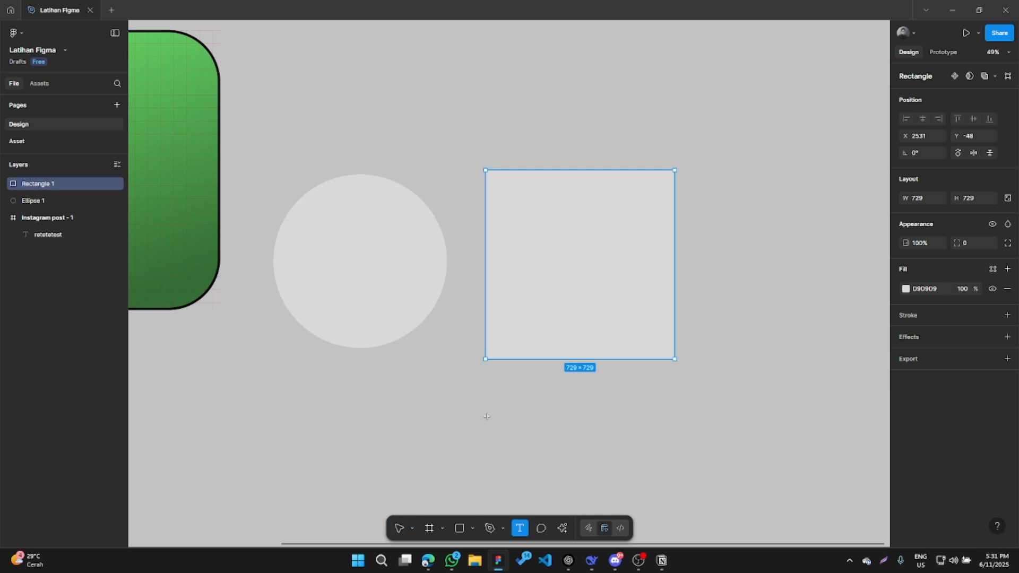
click(497, 386)
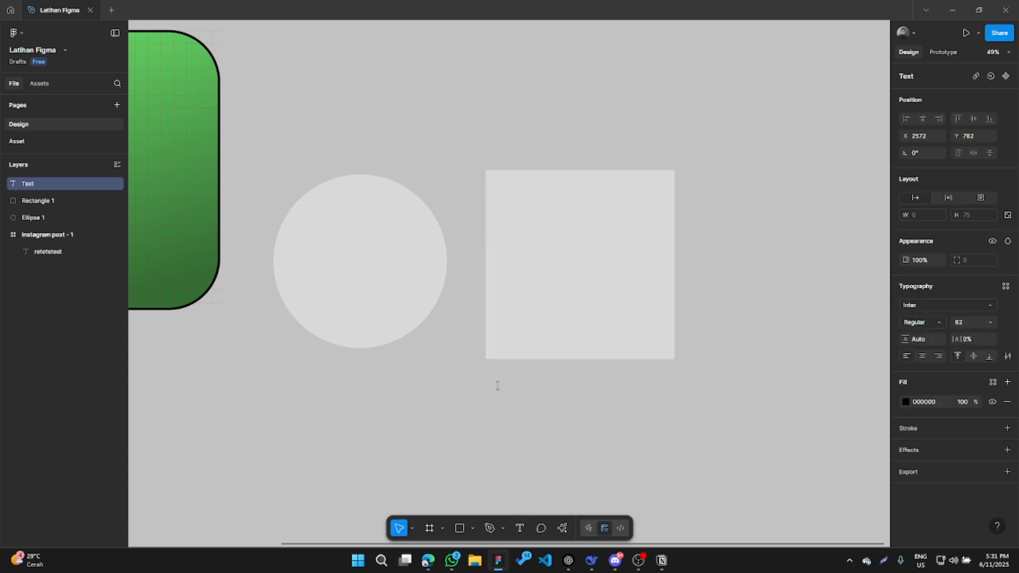
text(tes)
key(Escape)
key(Escape)
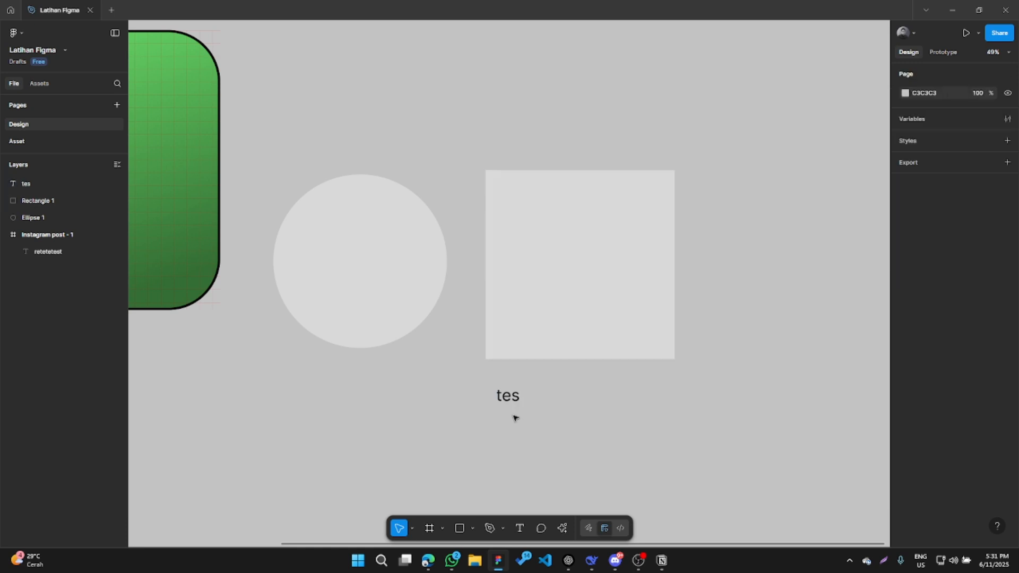
Browse the available fonts for the "tes" text and close the font list.
click(511, 399)
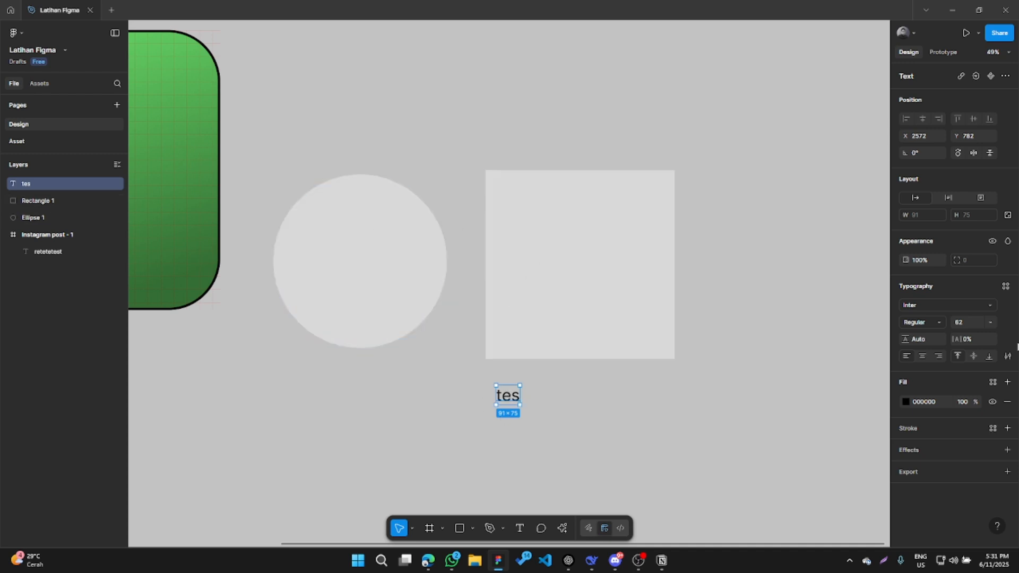
click(990, 306)
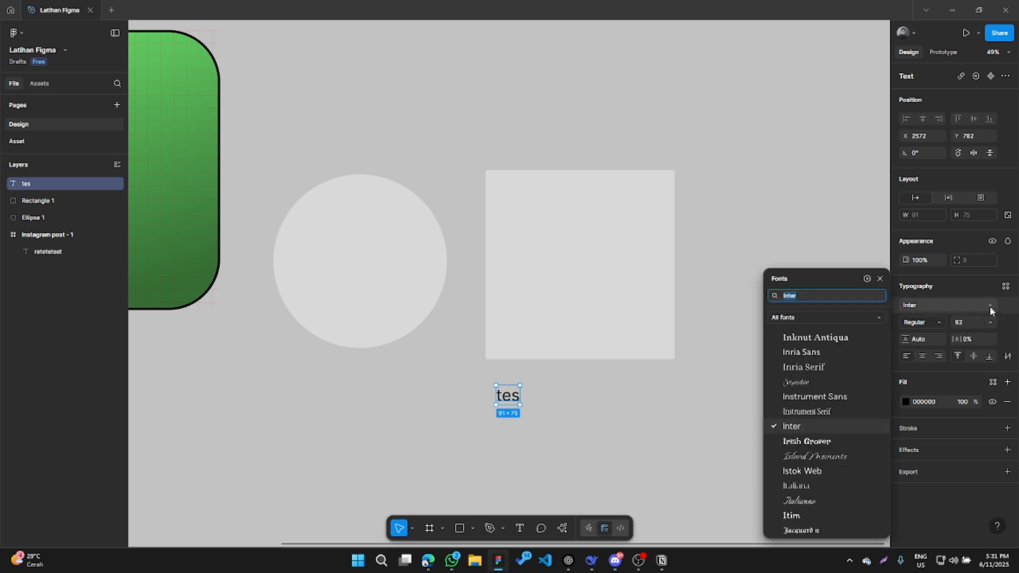
scroll(812, 444, down, 4)
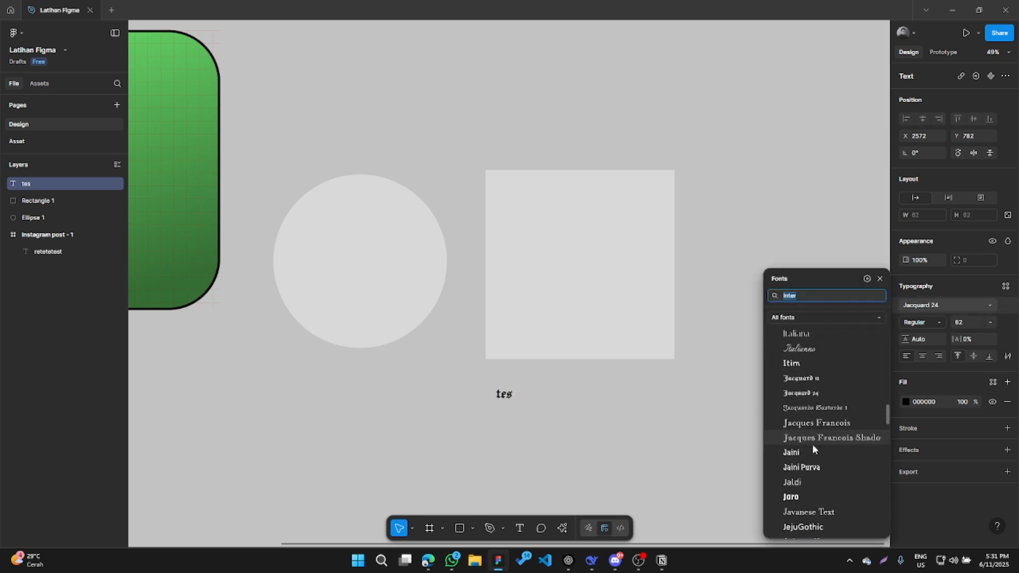
scroll(810, 437, down, 2)
click(823, 384)
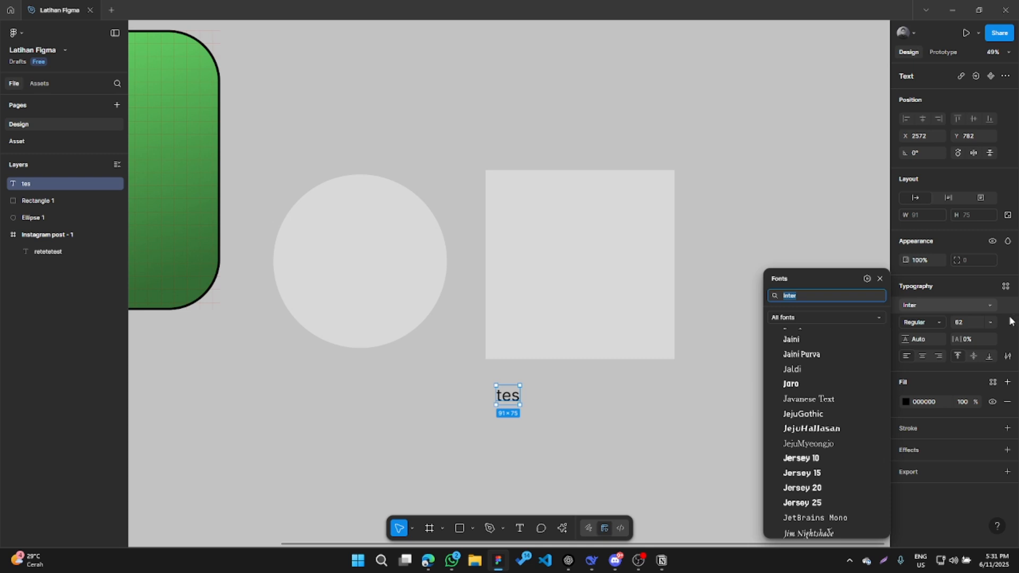
click(958, 329)
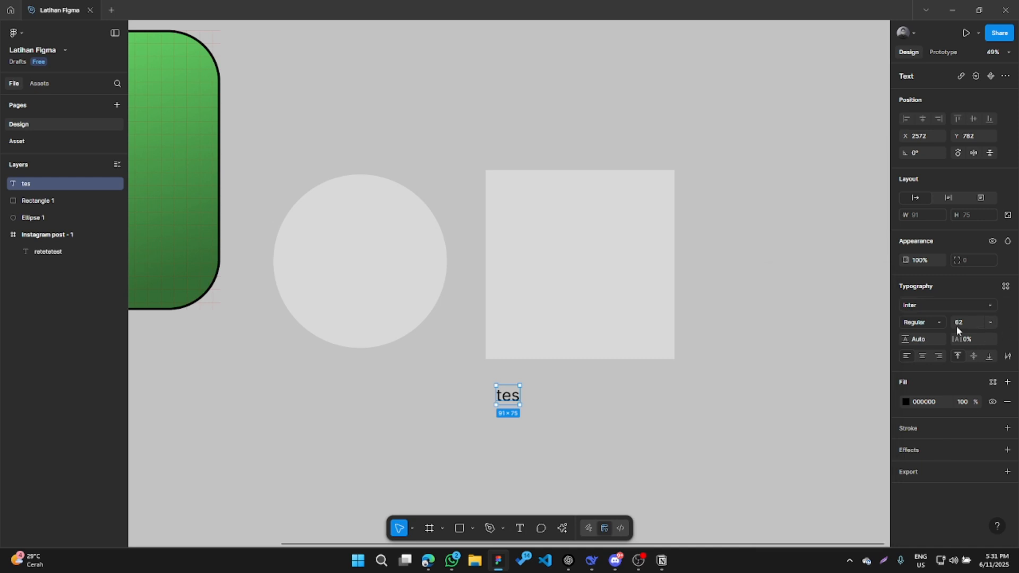
Left-align the "tes" text, widen its text box to about 614 and deselect it.
click(914, 358)
drag(524, 396, 656, 396)
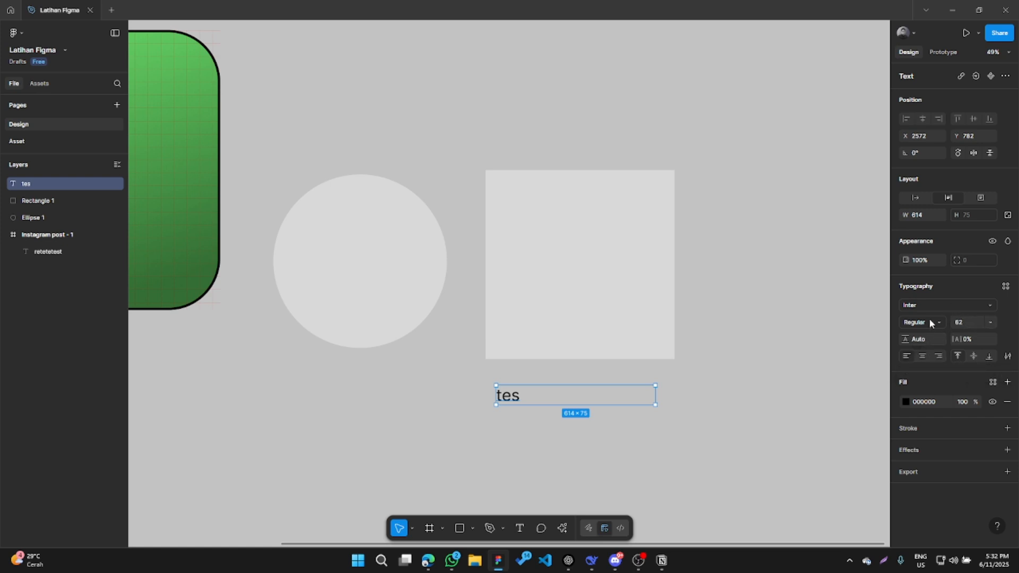
click(780, 442)
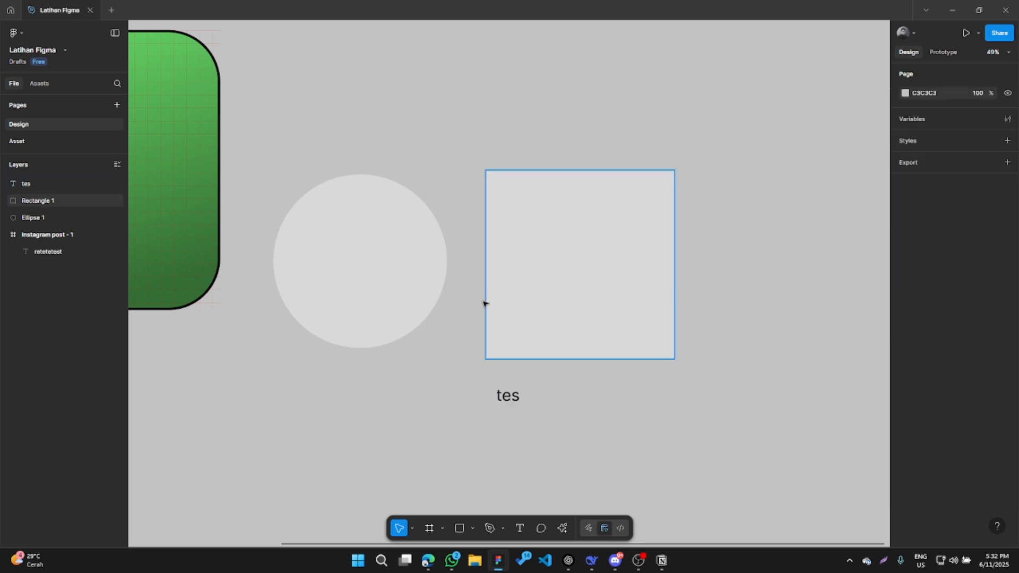
Post the comment "test" on the canvas between the Instagram post frame and the circle, and dismiss the mobile app notice.
drag(484, 302, 642, 243)
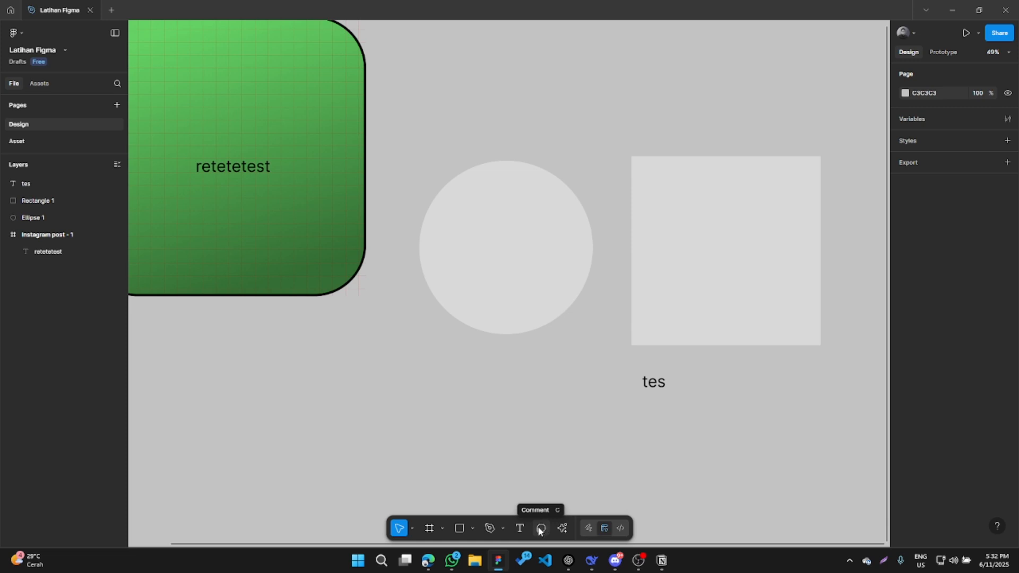
click(540, 529)
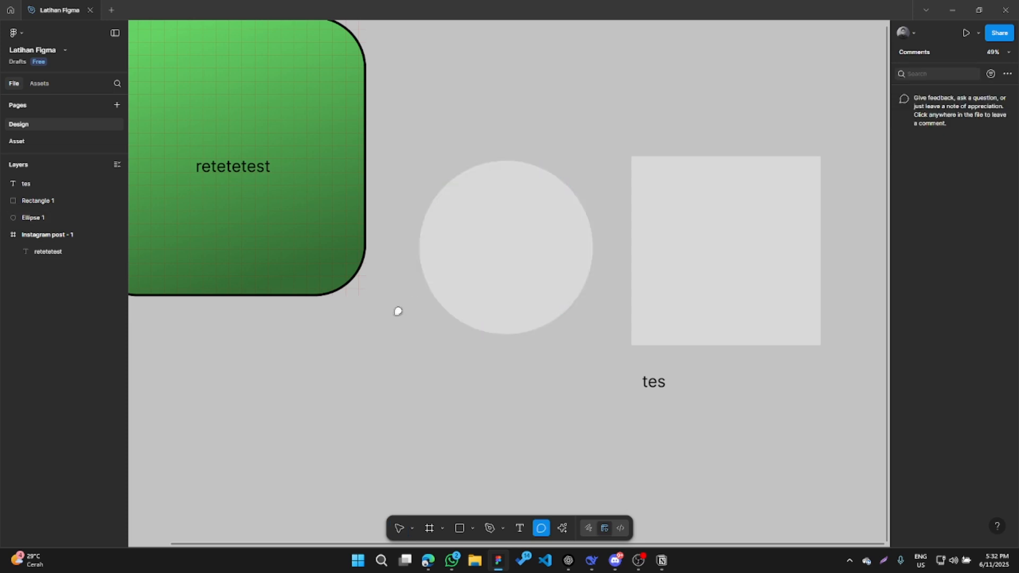
click(398, 311)
text(test)
key(Return)
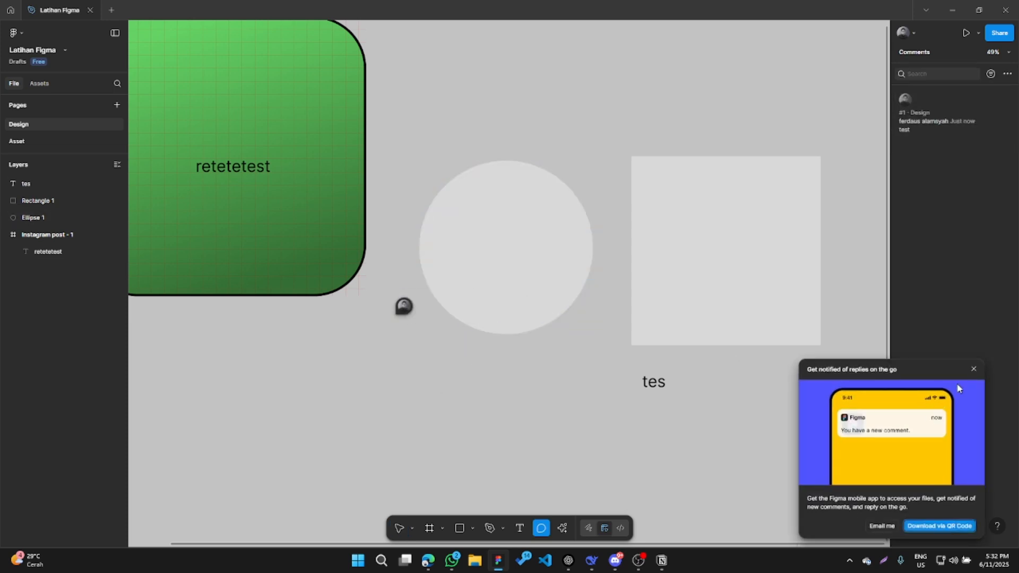
click(973, 369)
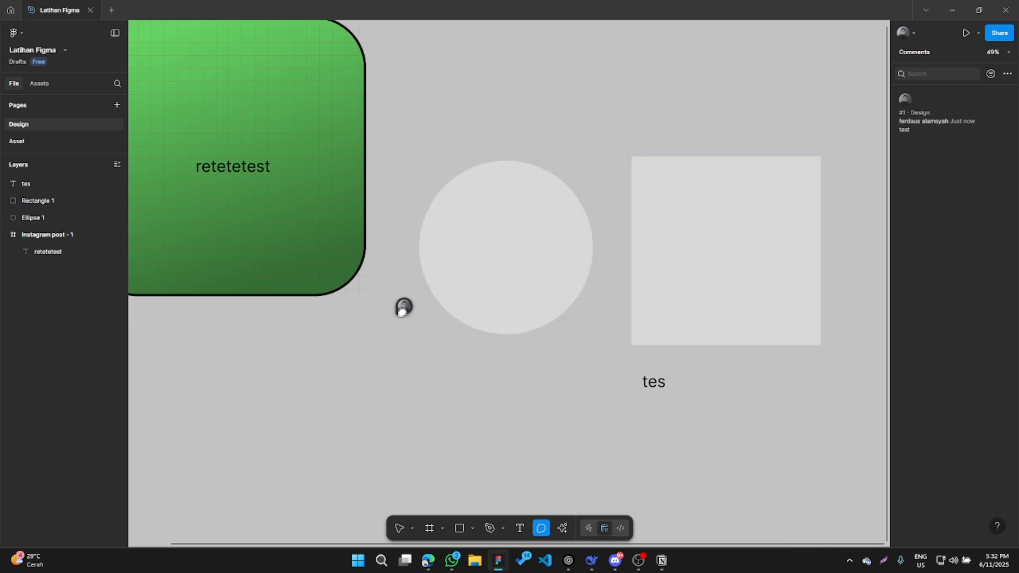
Leave comment mode and move the comment pin onto the upper part of the green Instagram post frame.
click(399, 528)
mouse_move(402, 313)
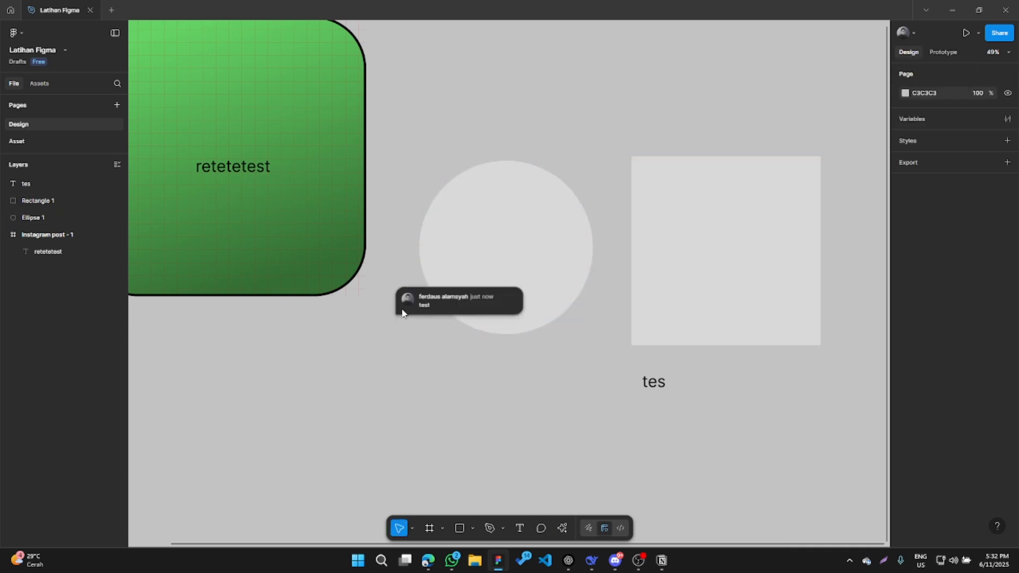
drag(405, 312, 300, 75)
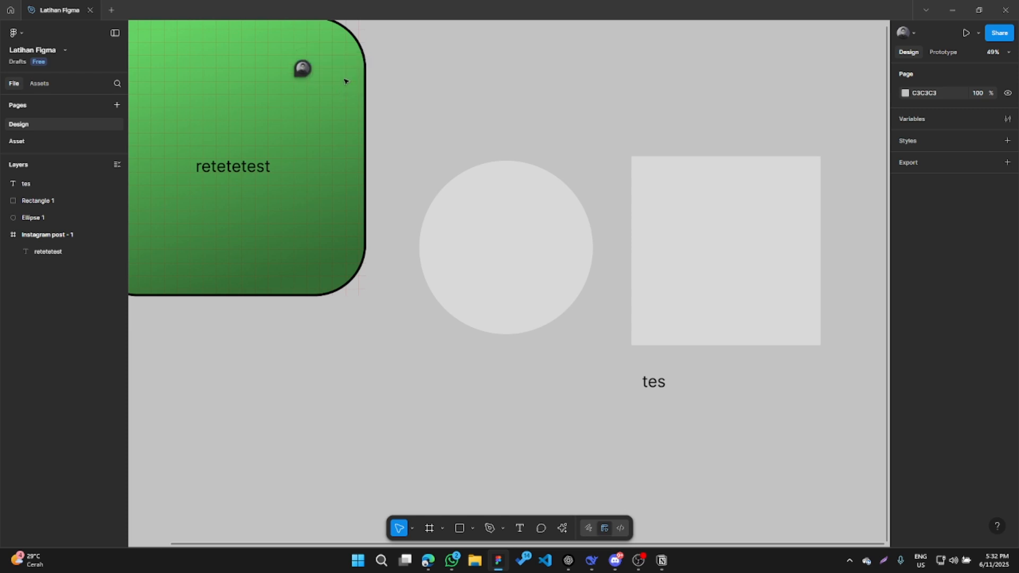
Open the comment on the green frame and delete its thread.
click(305, 72)
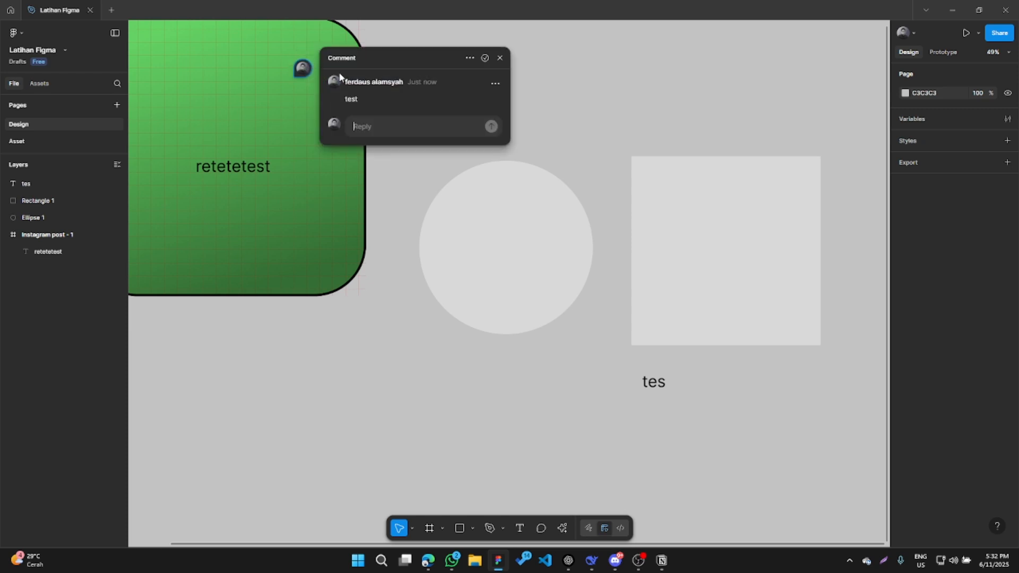
click(495, 84)
click(463, 53)
click(470, 56)
click(465, 103)
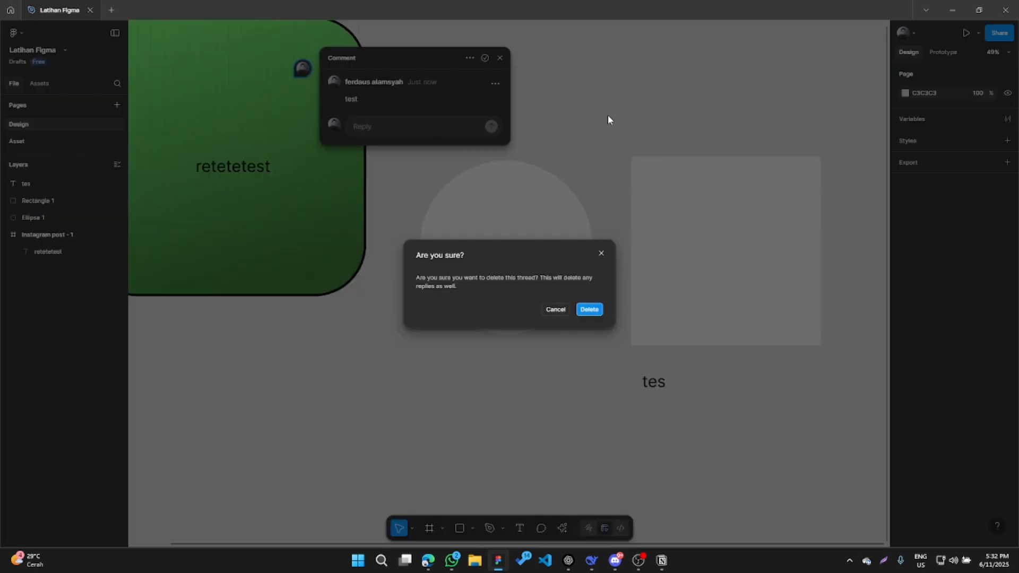
click(588, 310)
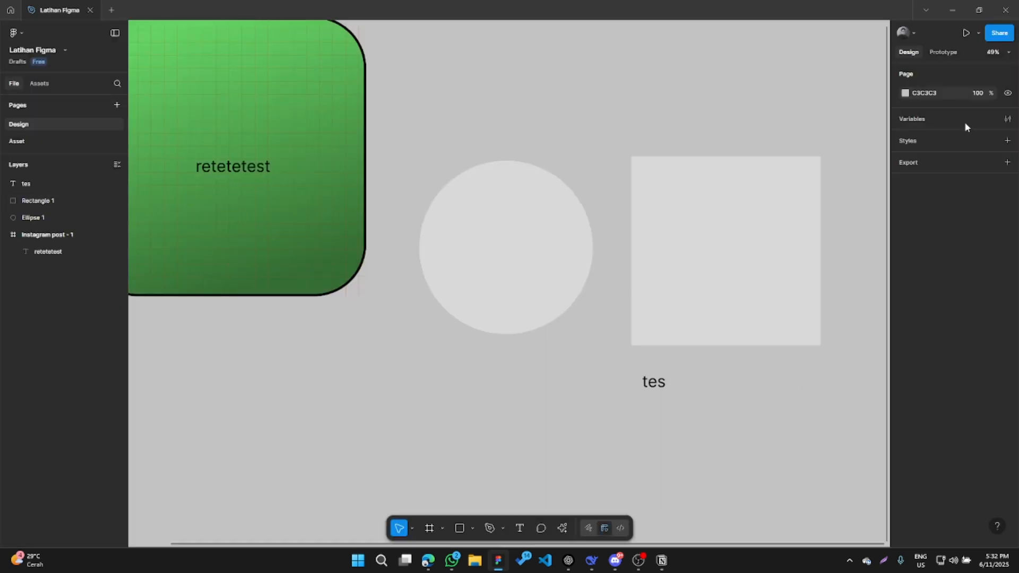
Copy the file's share link, check the email invitation field and Anyone's access option, and close the sharing settings.
click(1008, 34)
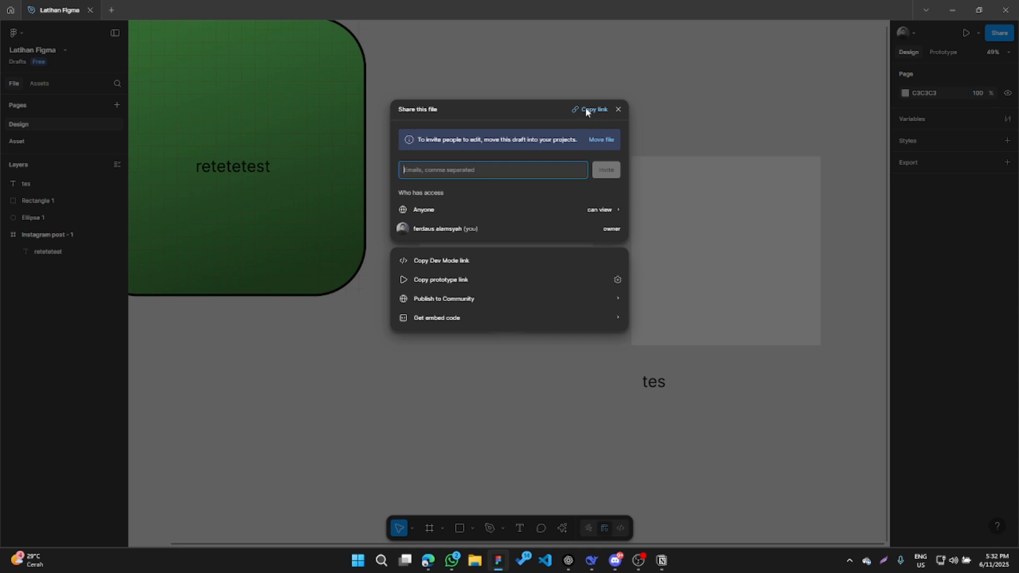
click(585, 110)
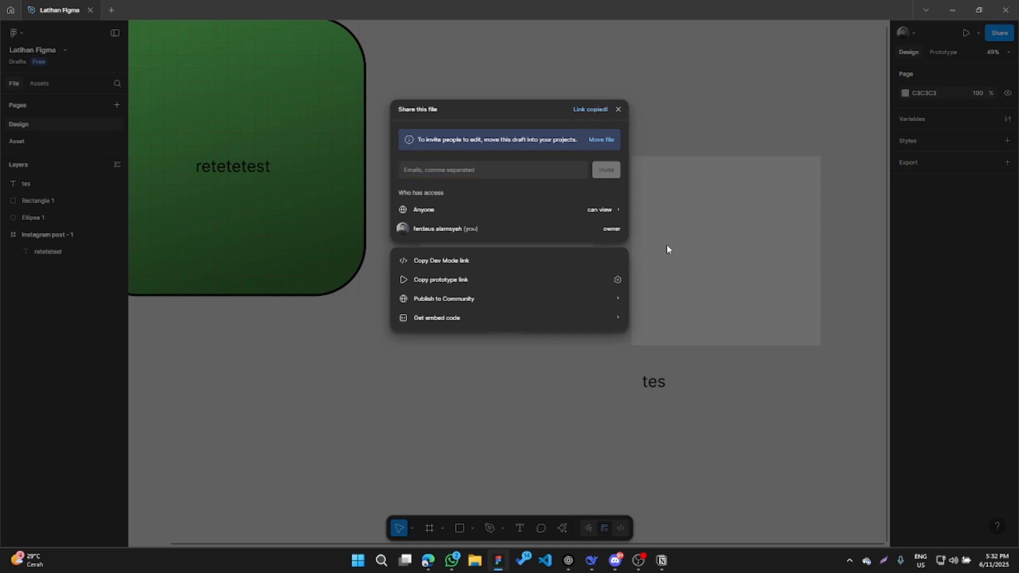
click(483, 170)
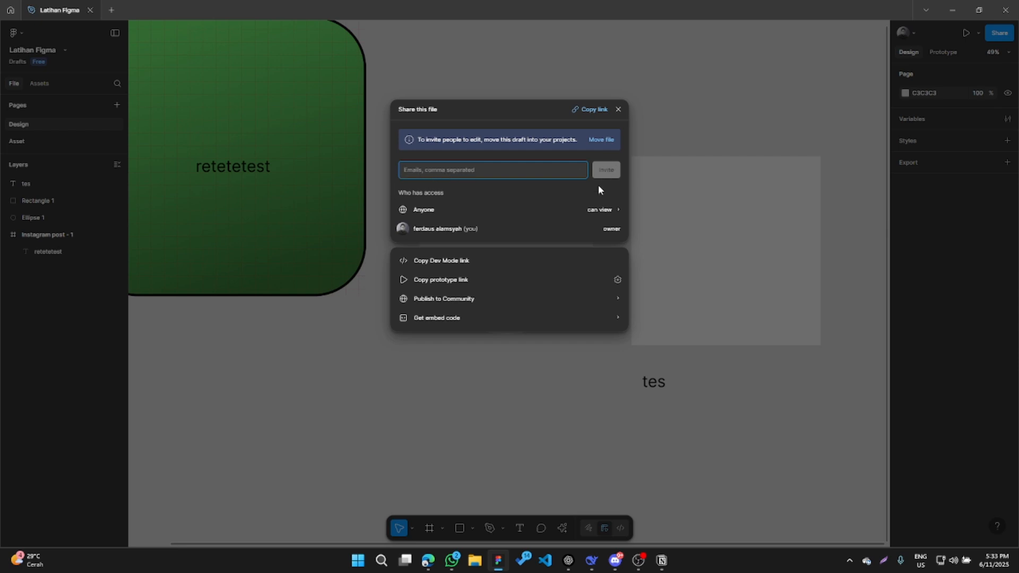
click(612, 211)
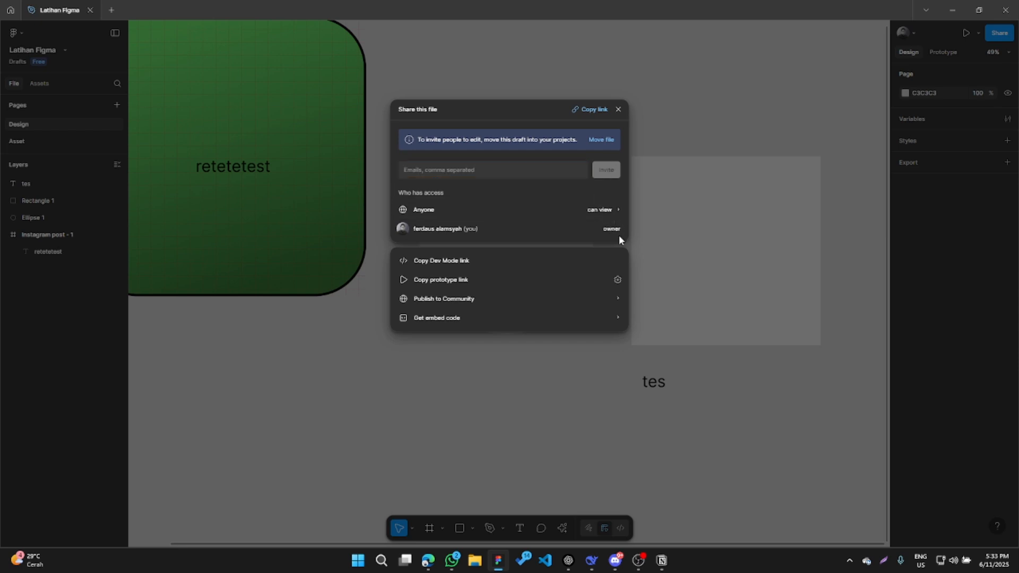
click(702, 244)
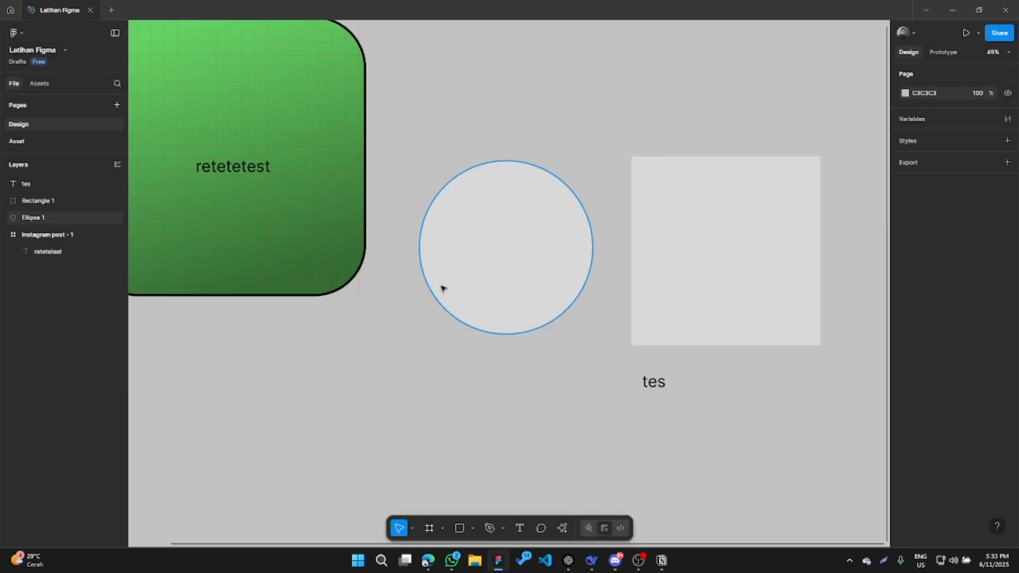
Move the "retetetest" text slightly up and to the left inside the Instagram post frame, to X 367, Y 480.
drag(341, 333, 443, 419)
scroll(444, 419, down, 3)
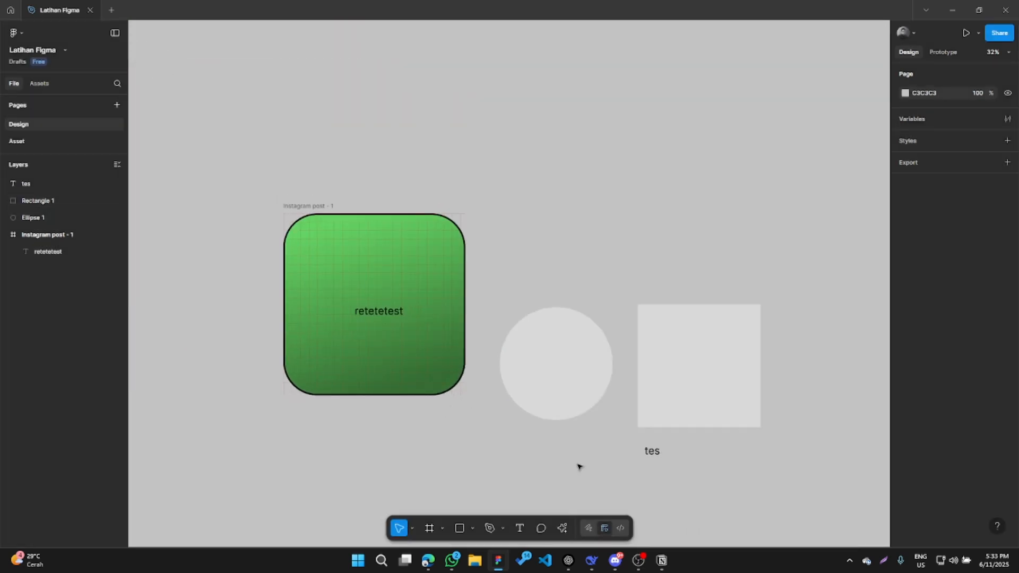
drag(577, 464, 537, 426)
scroll(520, 408, down, 3)
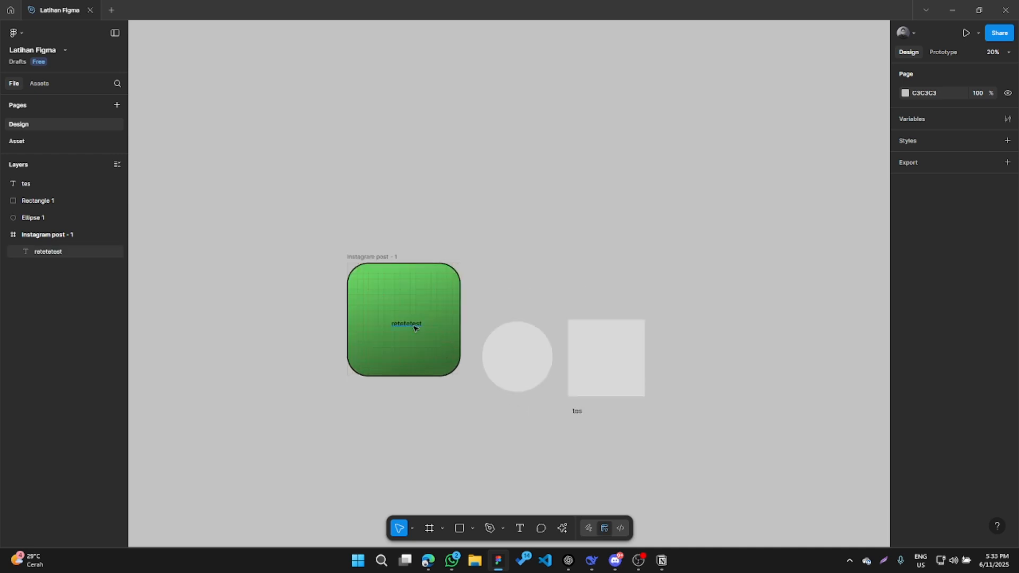
drag(414, 329, 407, 320)
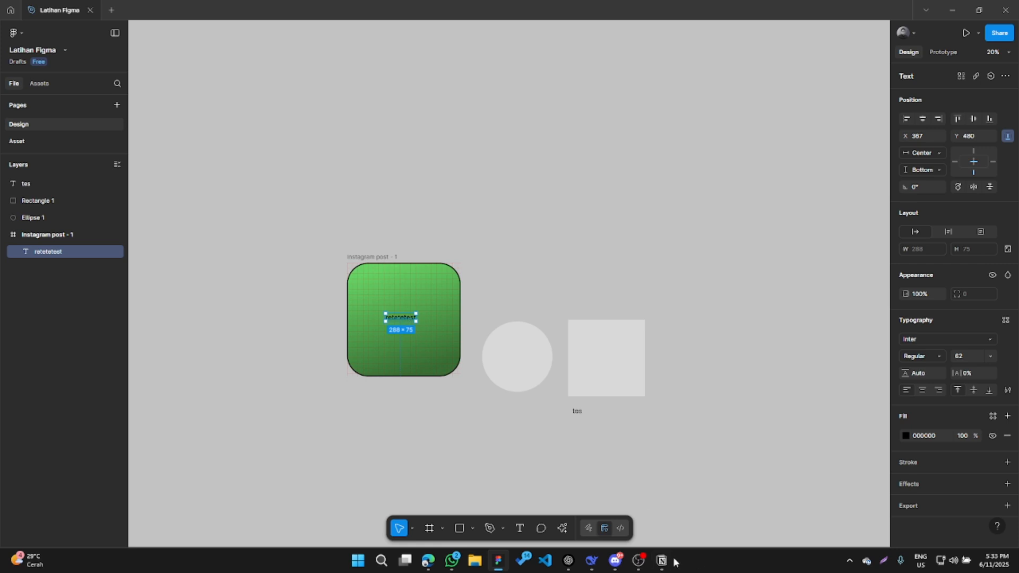
mouse_move(644, 564)
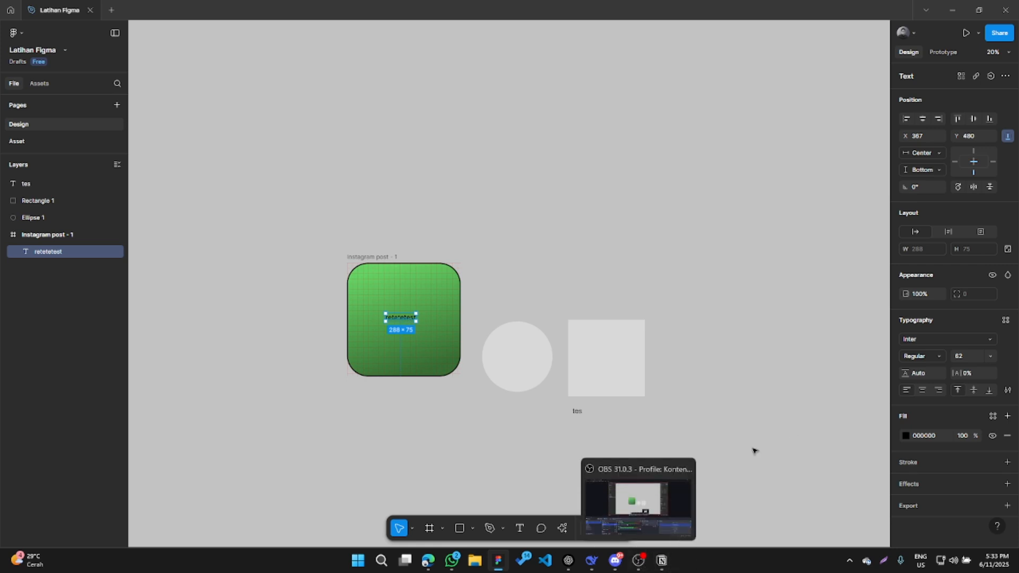